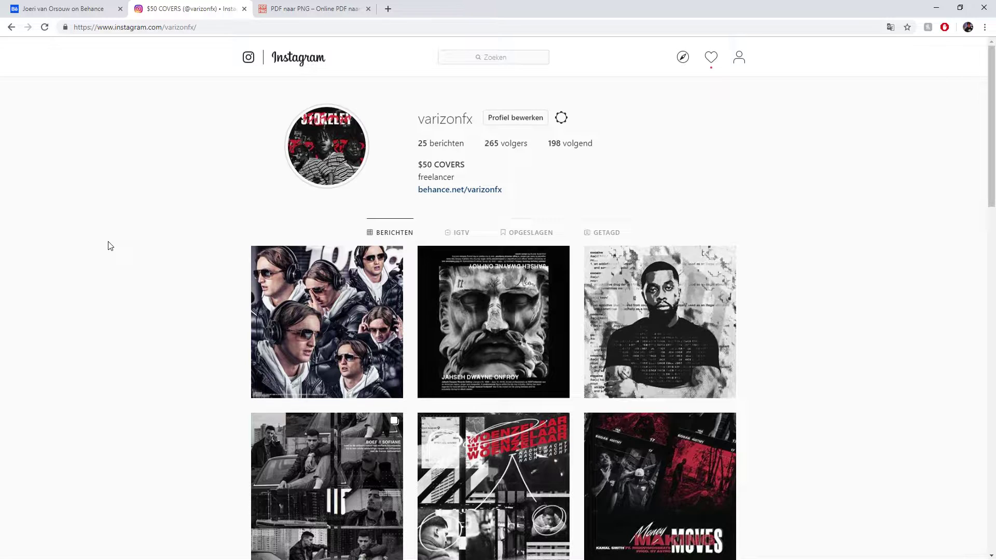
- Play and replay the opening seconds of the motion design video on the Behance page, and close that page
{"action": "left_click", "coordinate": [102, 7]}
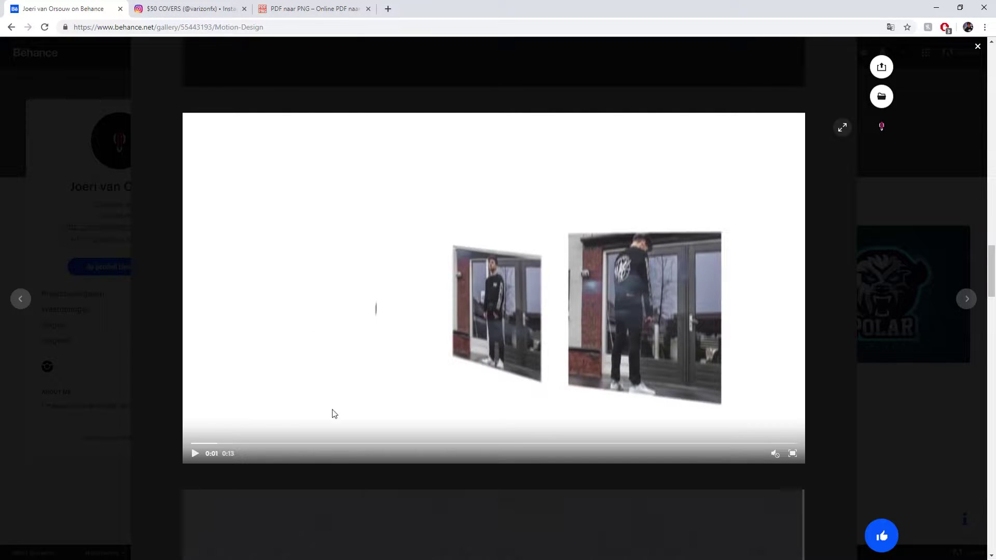
{"action": "left_click", "coordinate": [253, 335]}
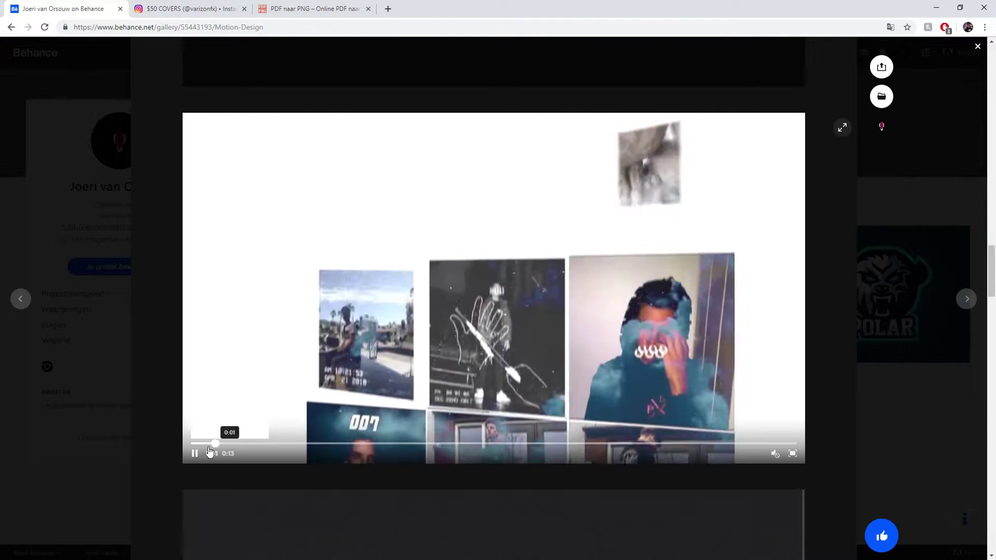
{"action": "left_click", "coordinate": [224, 444]}
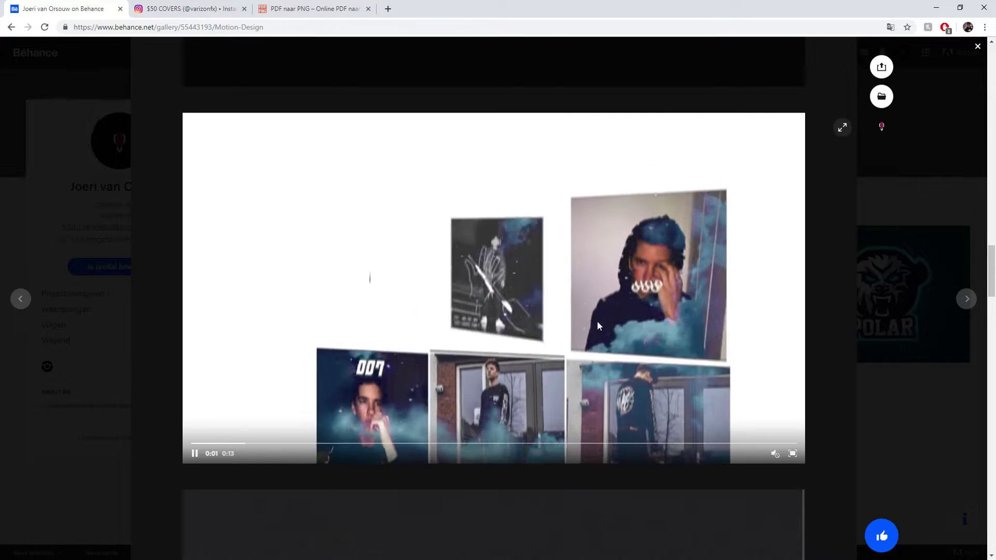
{"action": "left_click", "coordinate": [219, 423]}
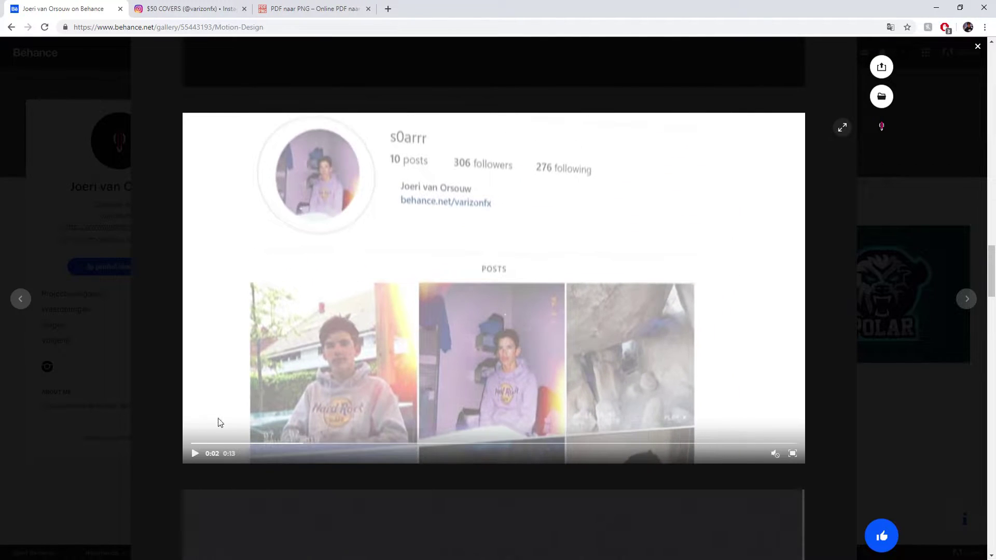
{"action": "left_click", "coordinate": [194, 444]}
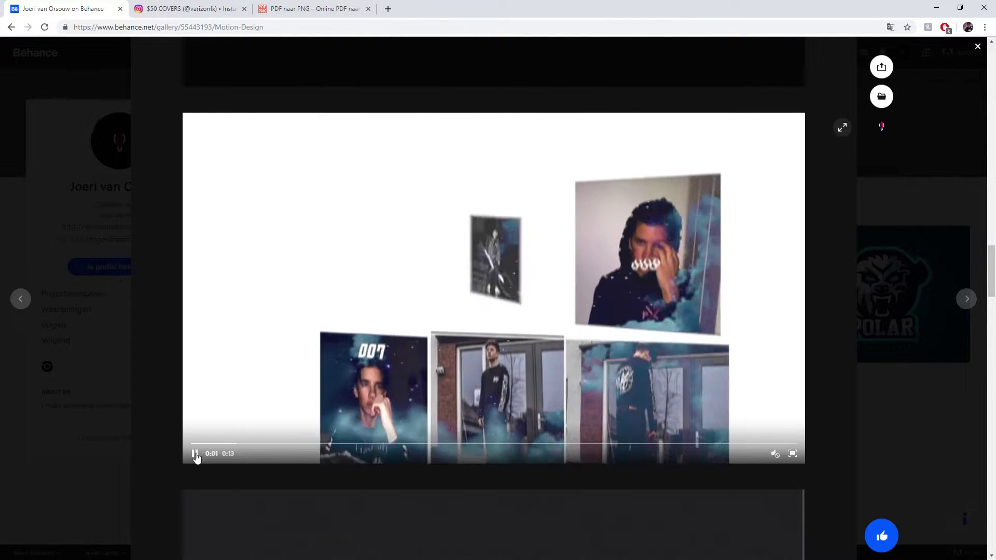
{"action": "left_click", "coordinate": [437, 403]}
{"action": "left_click", "coordinate": [209, 442]}
{"action": "left_click", "coordinate": [196, 454]}
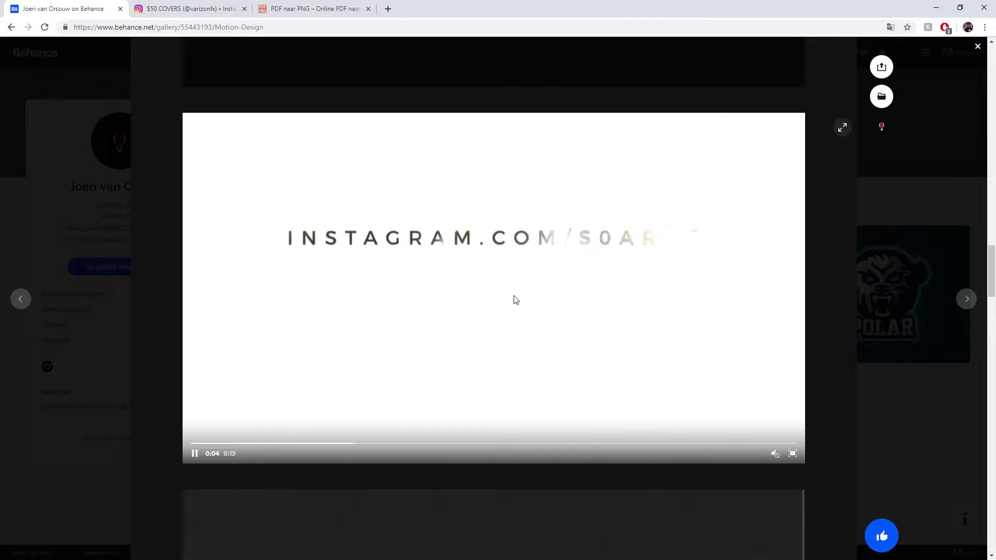
{"action": "left_click", "coordinate": [250, 272]}
{"action": "left_click", "coordinate": [206, 445]}
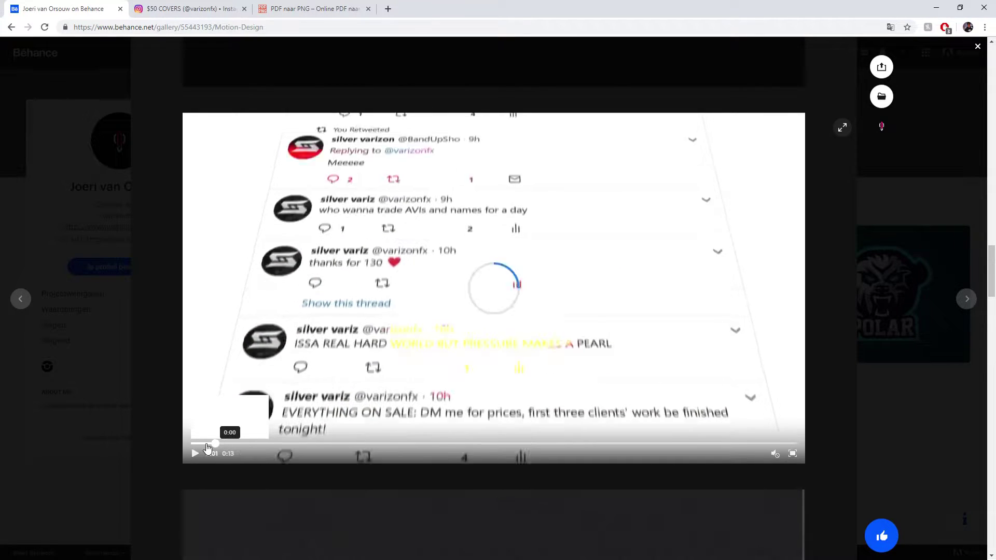
{"action": "left_click", "coordinate": [235, 387]}
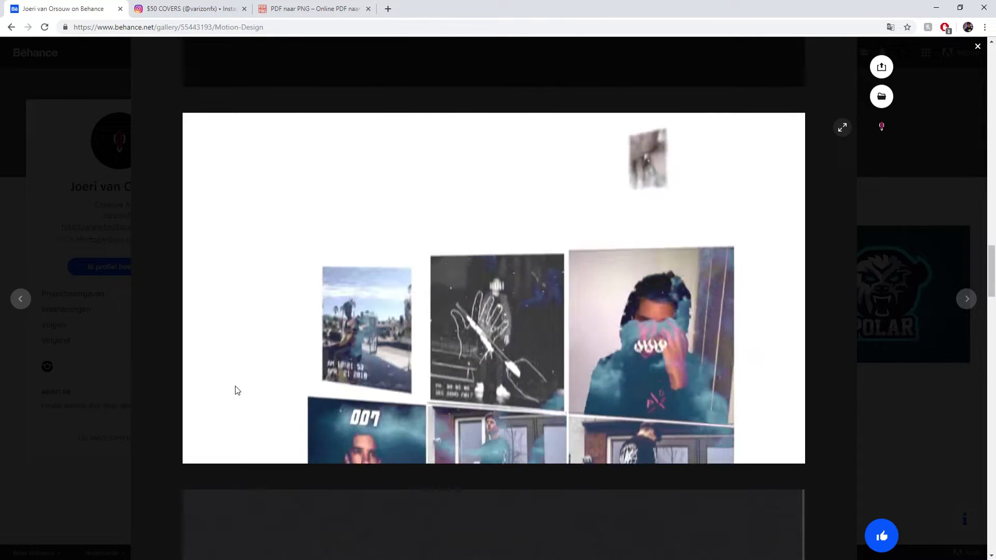
{"action": "left_click", "coordinate": [257, 292]}
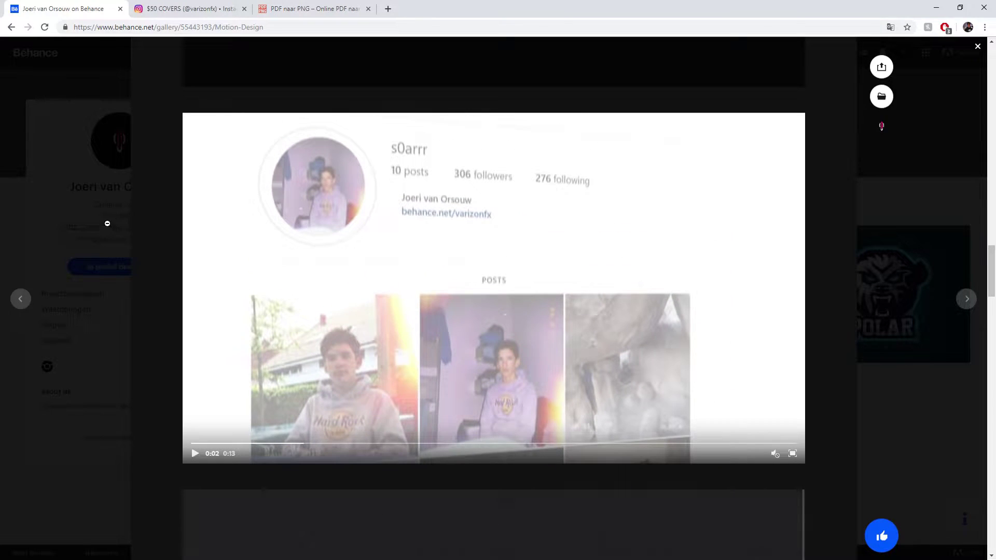
{"action": "middle_click", "coordinate": [21, 8]}
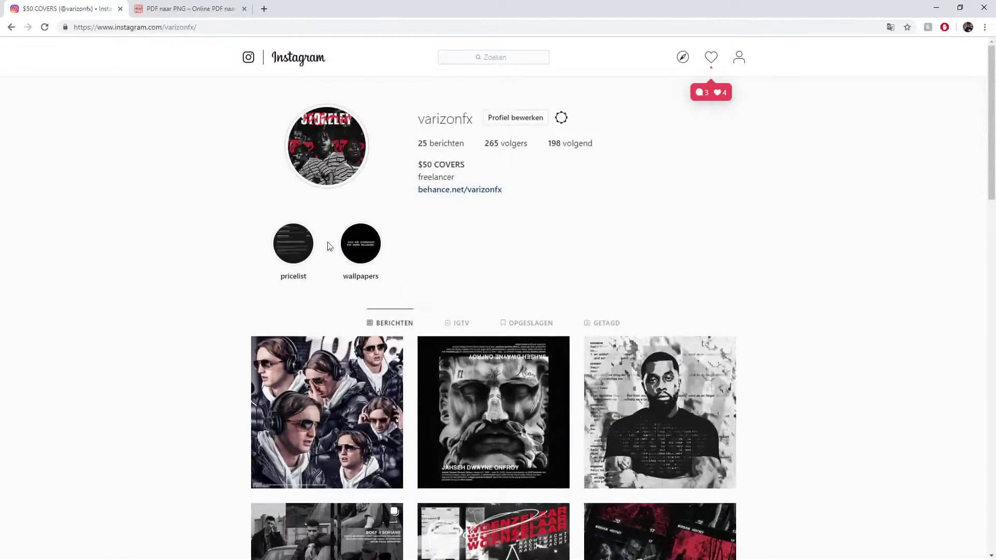
- Inspect the story highlights on the Instagram profile page and delete the whole highlights row element from the page
{"action": "right_click", "coordinate": [377, 240]}
{"action": "left_click", "coordinate": [390, 325]}
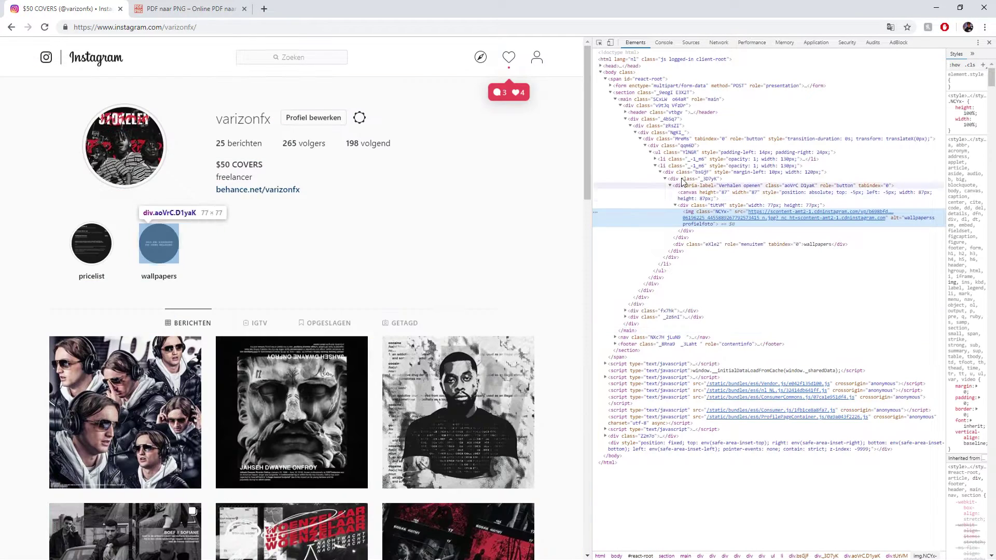
{"action": "left_click", "coordinate": [675, 172]}
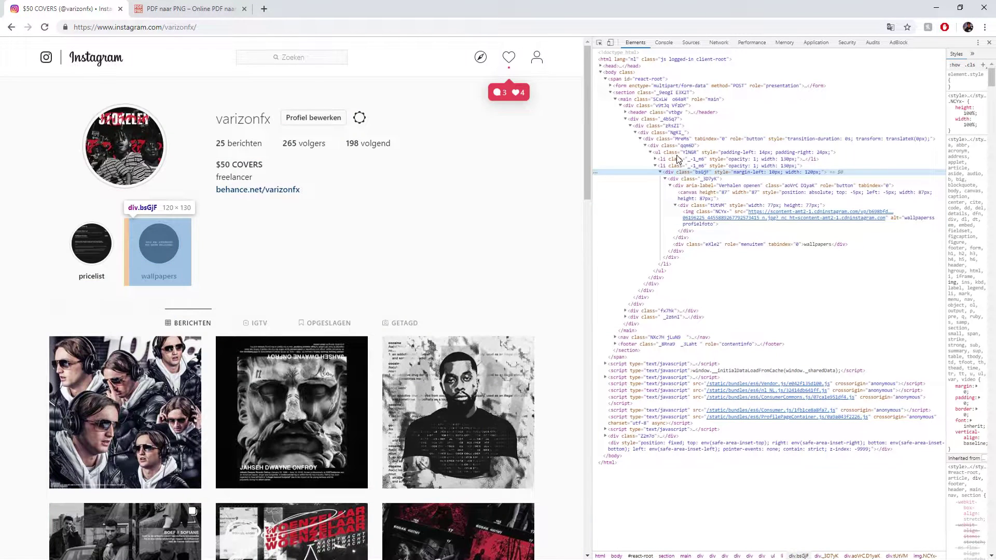
{"action": "left_click", "coordinate": [659, 132]}
{"action": "left_click", "coordinate": [642, 120]}
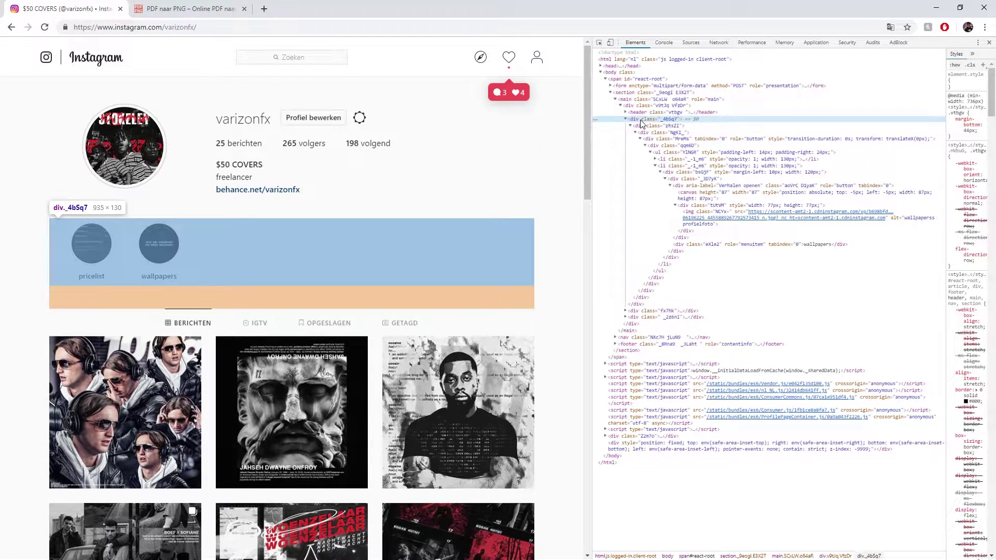
{"action": "key", "text": "Delete"}
{"action": "key", "text": "Escape"}
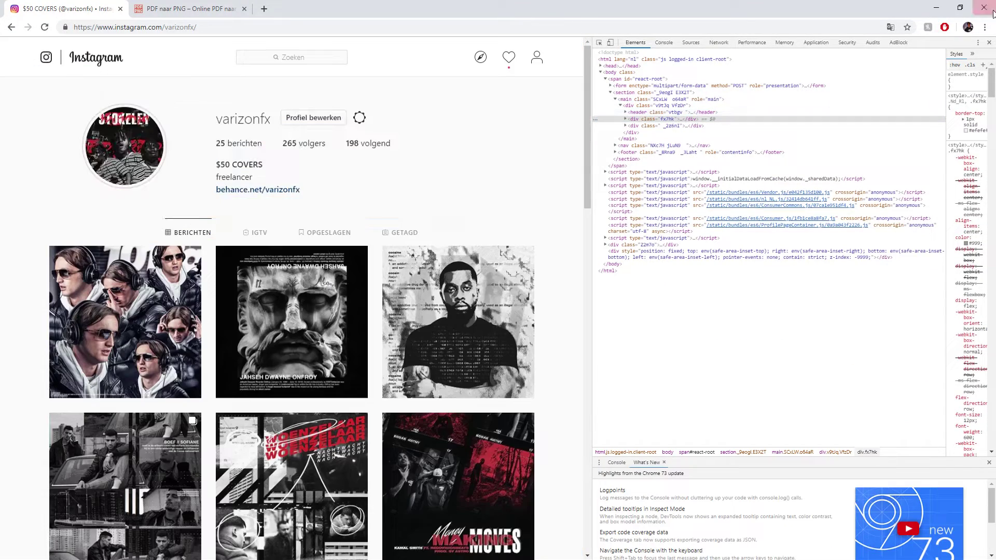
{"action": "left_click", "coordinate": [988, 42]}
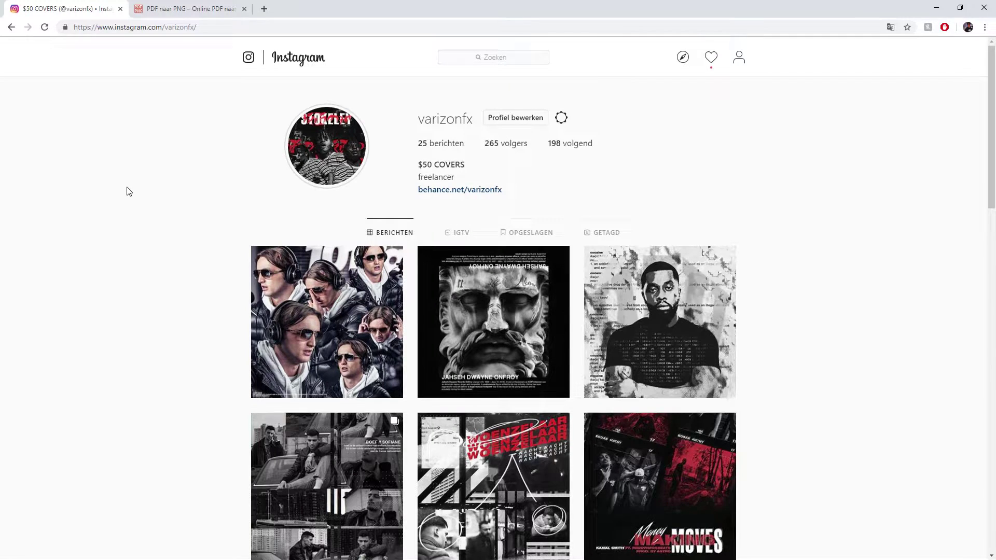
- Open the print settings for the profile page with the additional options expanded
{"action": "key", "text": "ctrl+p"}
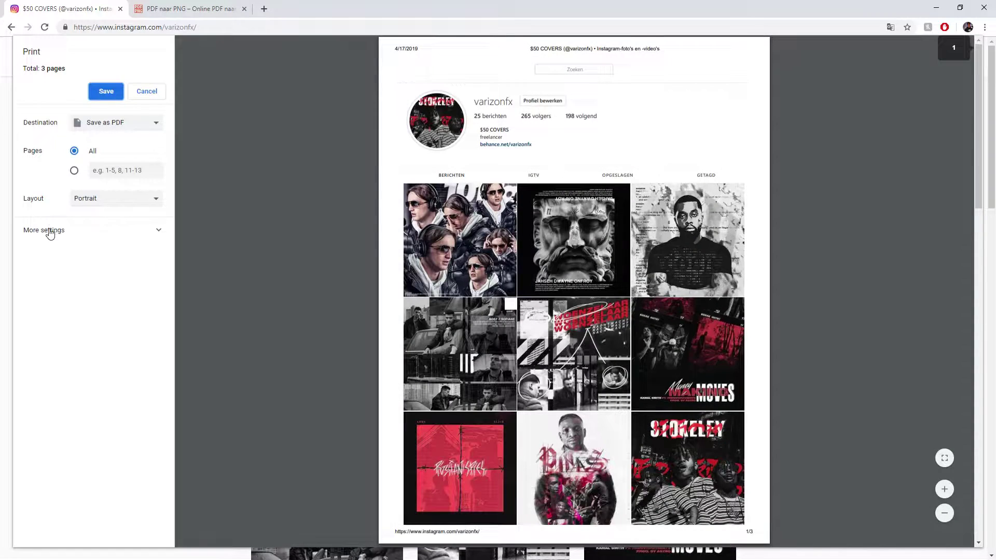
{"action": "left_click", "coordinate": [49, 230]}
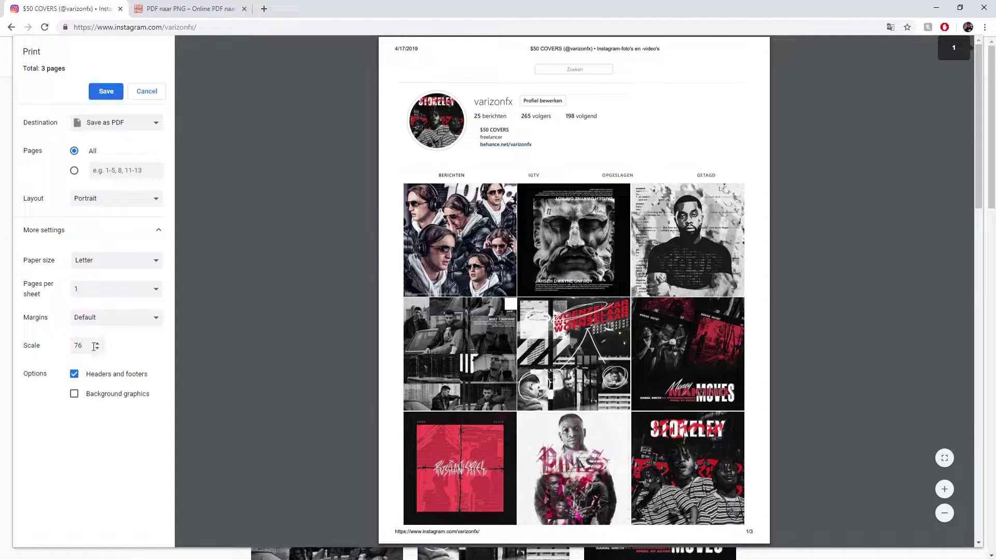
- Try a print scale of 100 and check the resulting pages in the print preview
{"action": "left_click_drag", "start_coordinate": [94, 346], "coordinate": [66, 354]}
{"action": "type", "text": "100"}
{"action": "key", "text": "Return"}
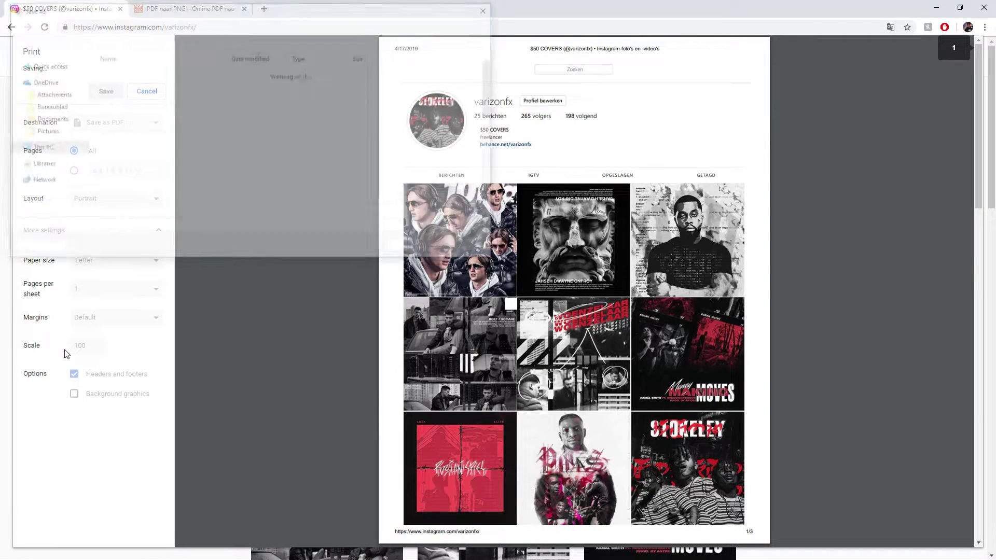
{"action": "key", "text": "Escape"}
{"action": "scroll", "coordinate": [375, 322], "scroll_direction": "down", "scroll_amount": 4}
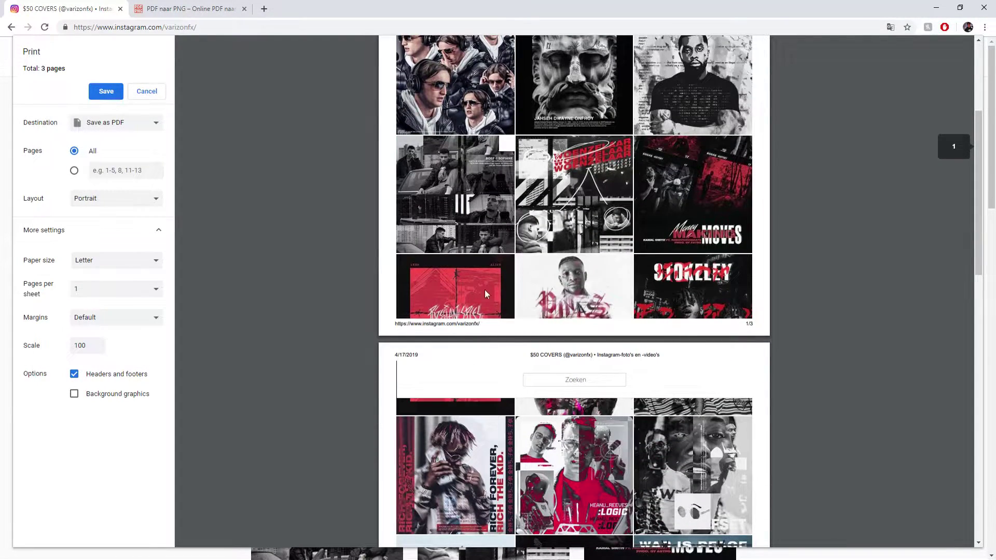
{"action": "scroll", "coordinate": [258, 348], "scroll_direction": "up", "scroll_amount": 4}
- Set the print scale to 76 and save the profile page as a PDF in the Downloads folder
{"action": "type", "text": "76"}
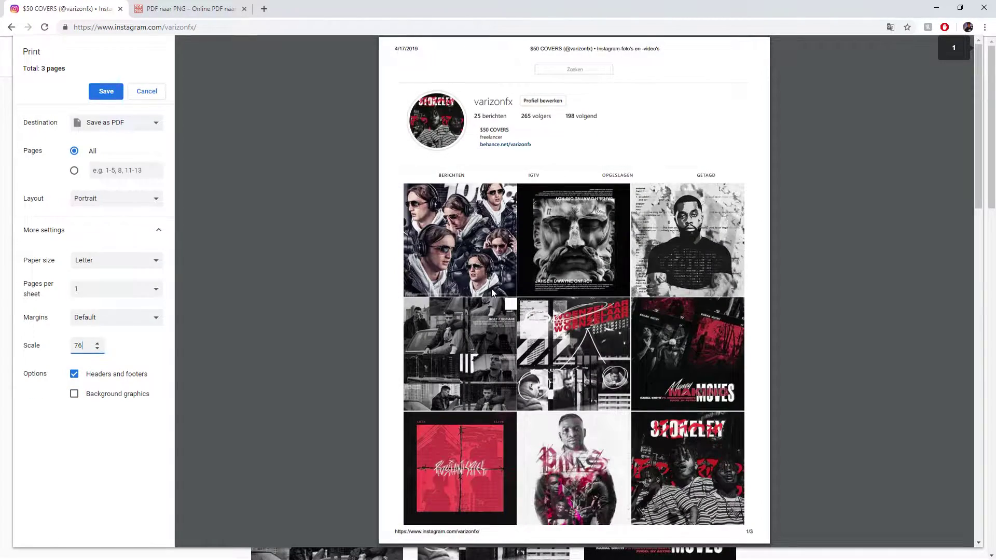
{"action": "left_click", "coordinate": [106, 91]}
{"action": "left_click", "coordinate": [414, 248]}
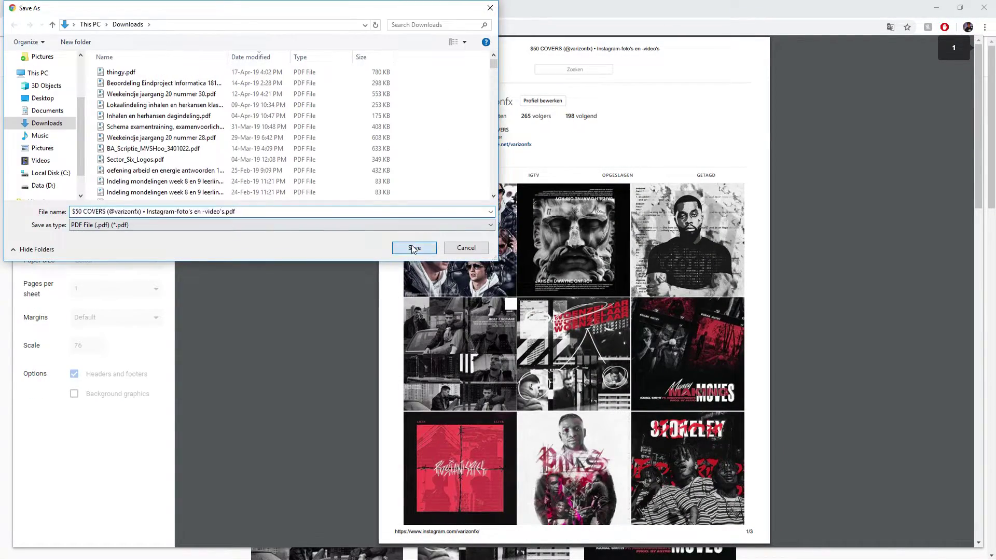
- Switch to the PDF to PNG converter page and upload the saved $50 COVERS PDF from Downloads
{"action": "left_click", "coordinate": [206, 4]}
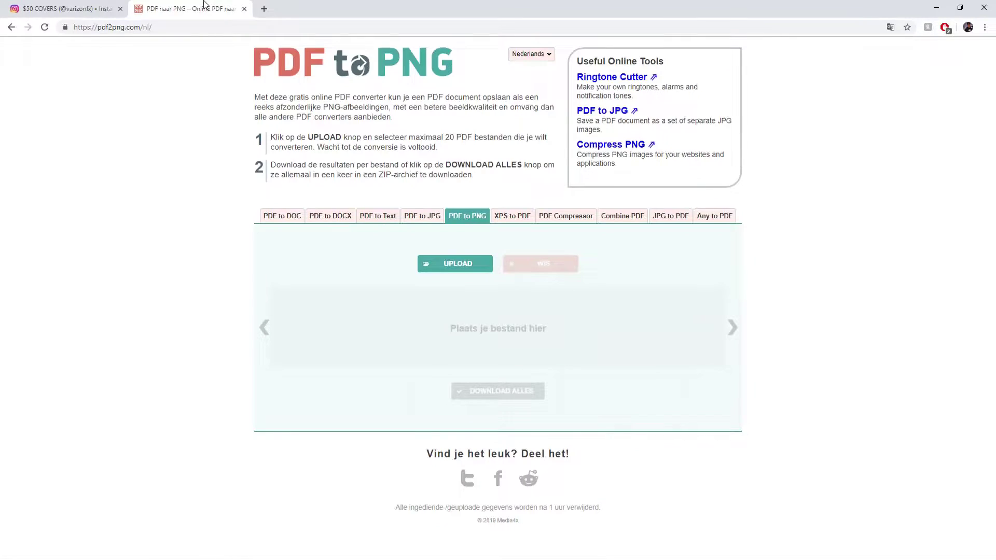
{"action": "left_click", "coordinate": [444, 264]}
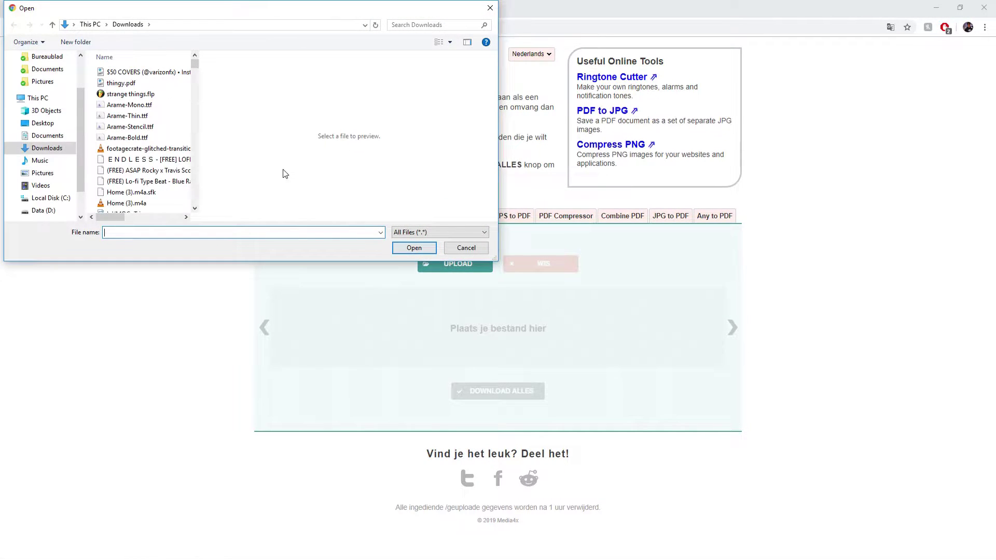
{"action": "key", "text": "Escape"}
{"action": "left_click", "coordinate": [447, 264]}
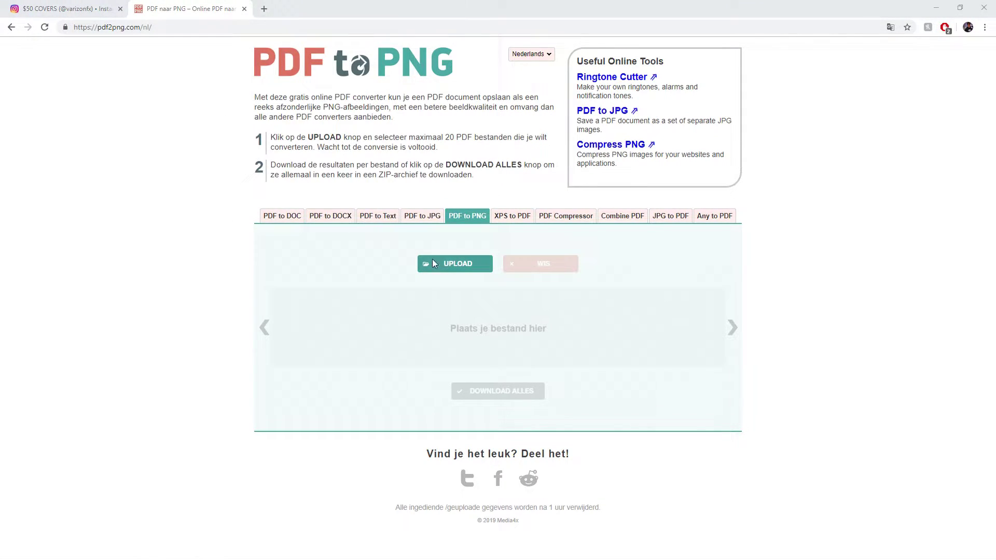
{"action": "double_click", "coordinate": [133, 69]}
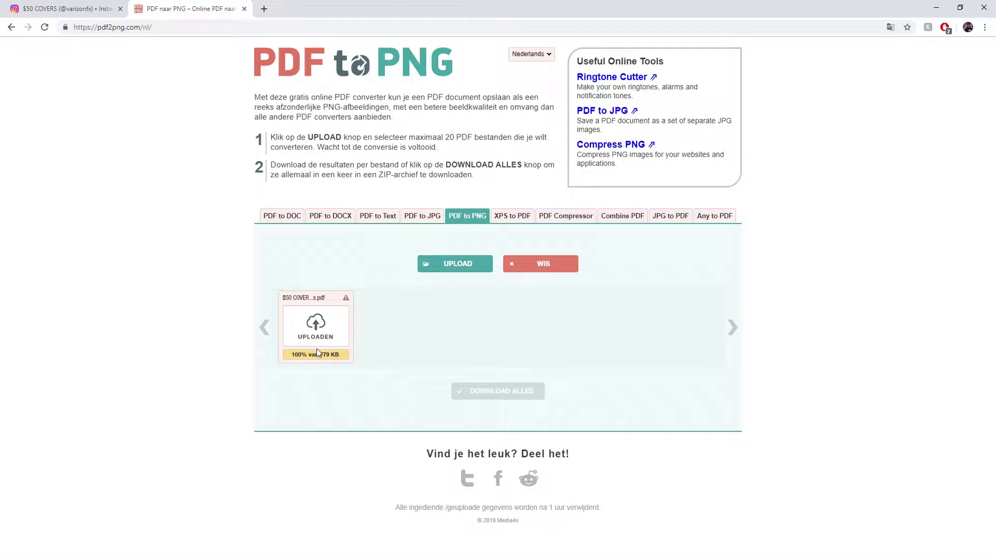
- Upload thingy.pdf to the converter, download its converted PNG images, and close the converter page
{"action": "left_click", "coordinate": [431, 263]}
{"action": "left_click", "coordinate": [126, 86]}
{"action": "double_click", "coordinate": [126, 87]}
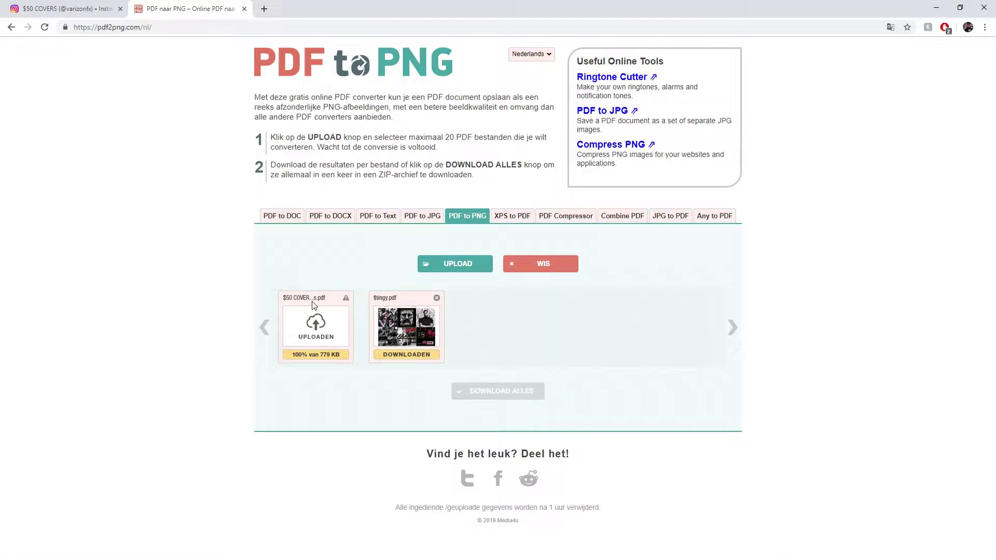
{"action": "left_click", "coordinate": [399, 357]}
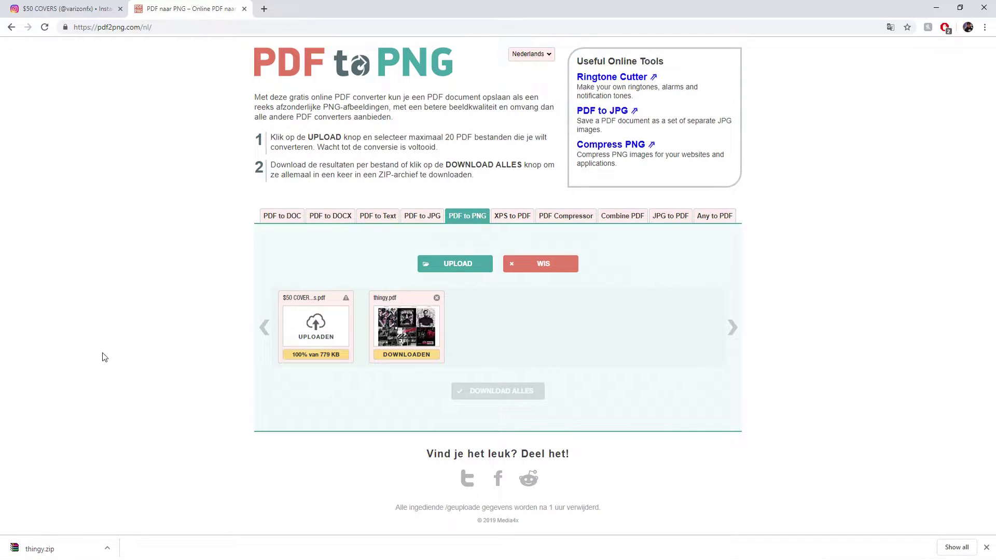
{"action": "middle_click", "coordinate": [192, 4]}
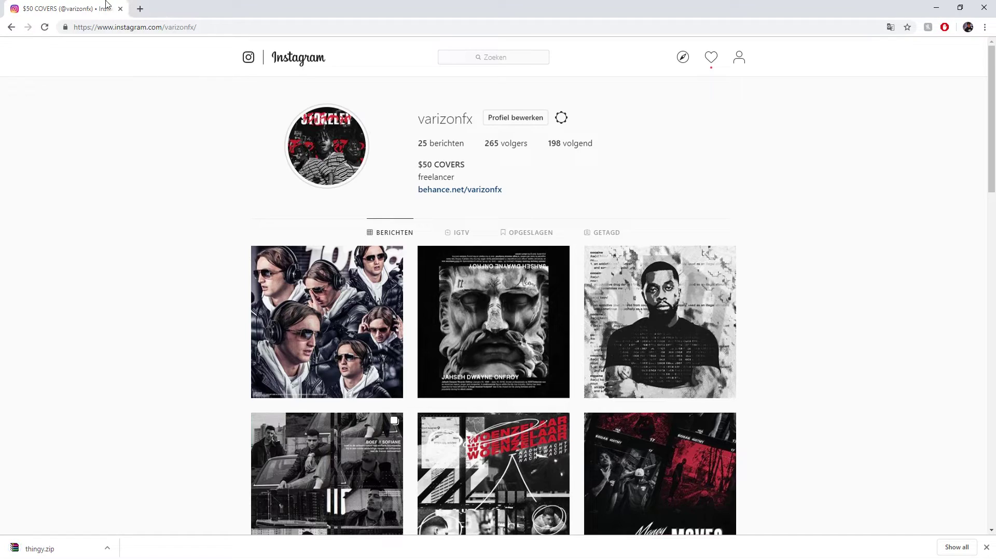
- Open the downloaded thingy.zip archive and preview thingy-1.png from it
{"action": "left_click", "coordinate": [54, 545]}
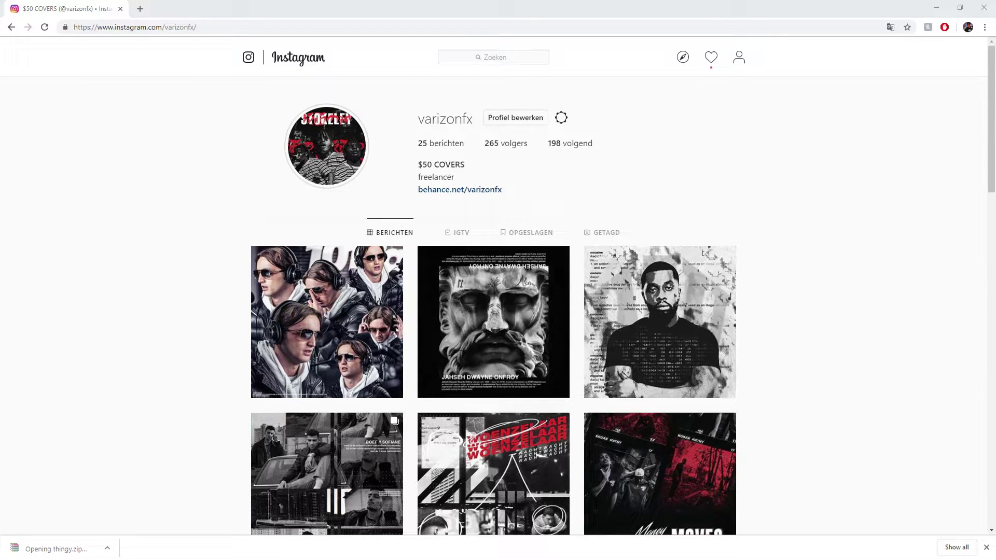
{"action": "left_click", "coordinate": [189, 323]}
{"action": "left_click", "coordinate": [322, 268]}
{"action": "double_click", "coordinate": [323, 267]}
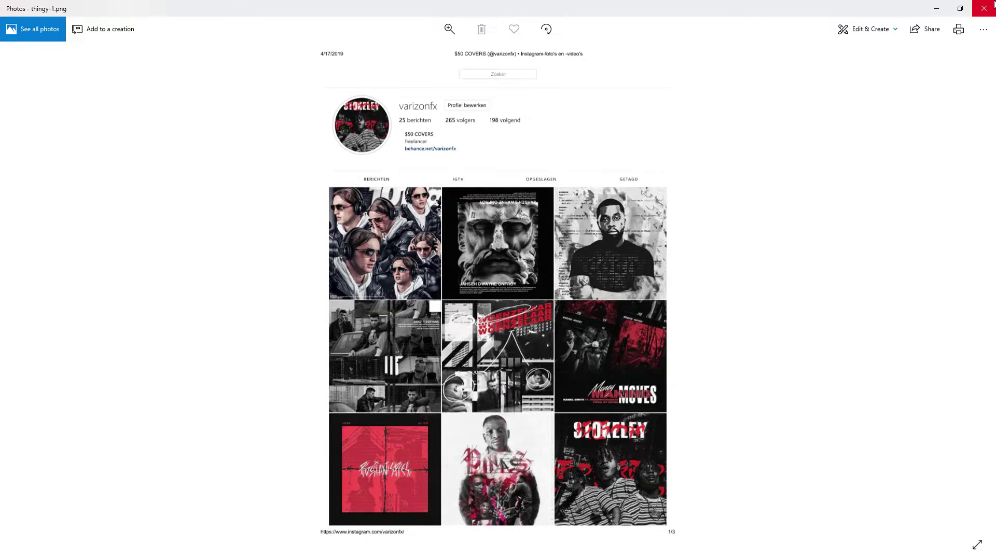
{"action": "left_click", "coordinate": [984, 8]}
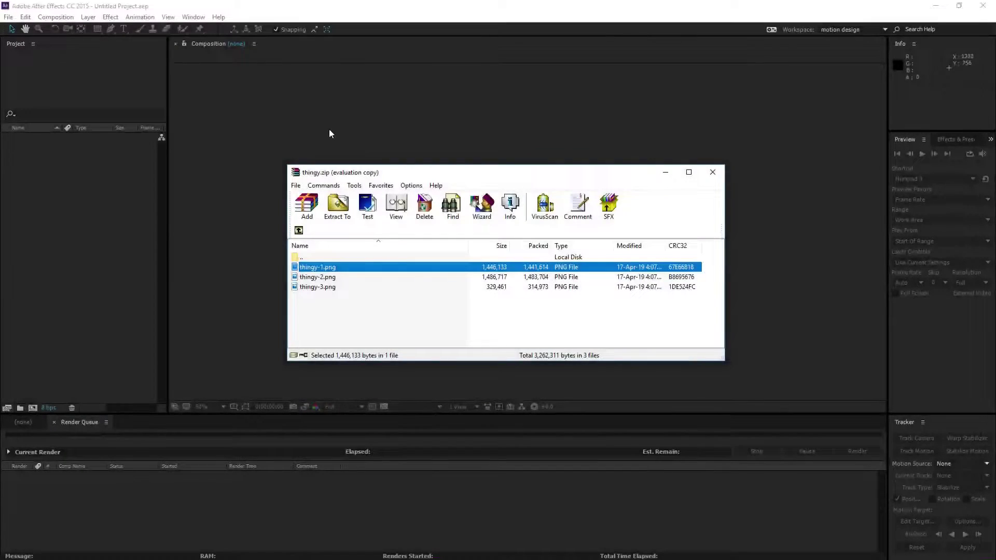
- Start a new After Effects project with a composition named main at 1920 x 1080 px, 30 fps and 10 seconds long
{"action": "left_click", "coordinate": [9, 17]}
{"action": "mouse_move", "coordinate": [23, 29]}
{"action": "left_click", "coordinate": [231, 29]}
{"action": "left_click", "coordinate": [55, 17]}
{"action": "left_click", "coordinate": [72, 29]}
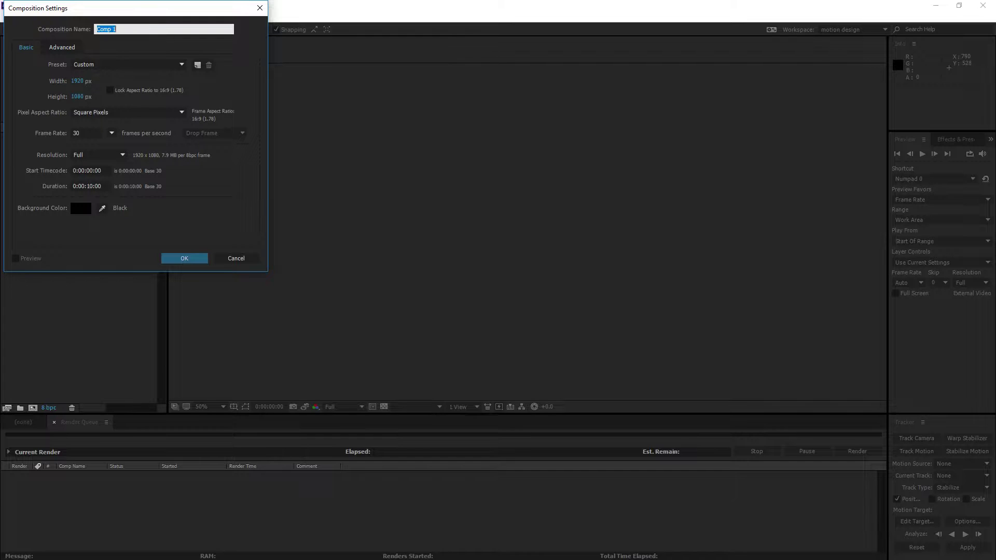
{"action": "left_click", "coordinate": [173, 258]}
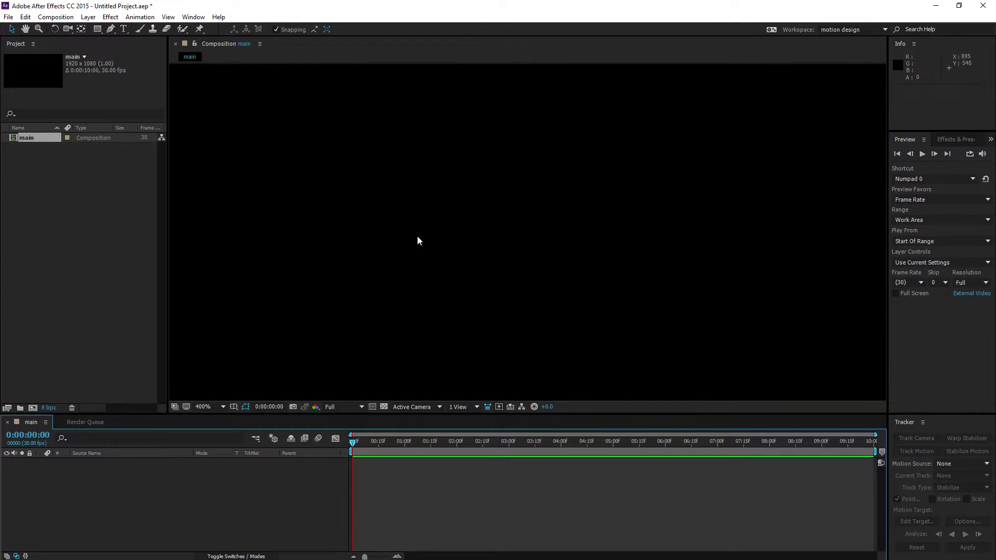
- Bring thingy-1.png from the open archive into the main composition as a layer and reveal its Scale property
{"action": "key", "text": "alt+Tab"}
{"action": "left_click_drag", "start_coordinate": [300, 304], "coordinate": [124, 506]}
{"action": "left_click", "coordinate": [317, 267]}
{"action": "scroll", "coordinate": [537, 216], "scroll_direction": "up", "scroll_amount": 6}
{"action": "scroll", "coordinate": [537, 216], "scroll_direction": "down", "scroll_amount": 6}
{"action": "scroll", "coordinate": [527, 206], "scroll_direction": "up", "scroll_amount": 2}
{"action": "scroll", "coordinate": [527, 206], "scroll_direction": "down", "scroll_amount": 2}
{"action": "key", "text": "s"}
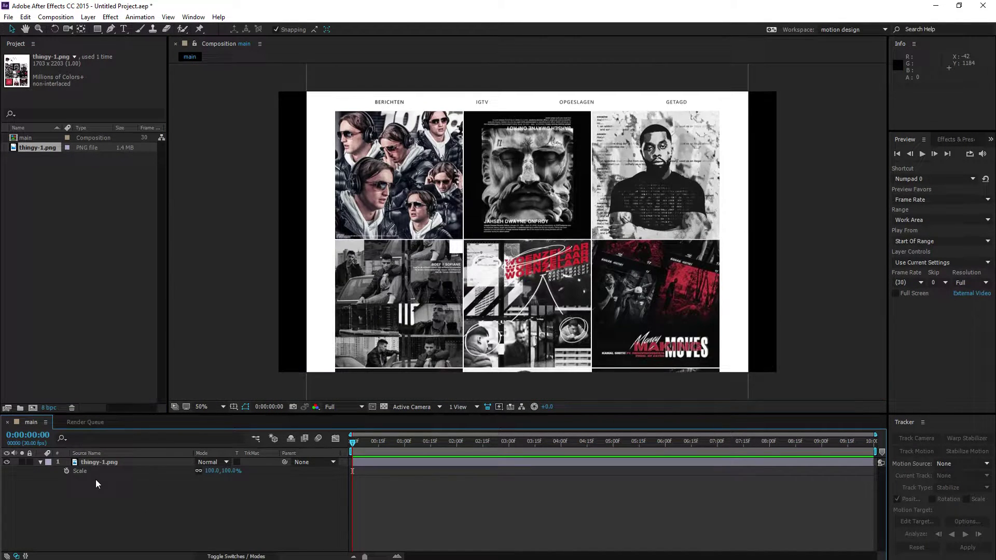
- Add a white 1920 x 1080 px solid to the main composition and place it beneath the thingy-1.png layer
{"action": "right_click", "coordinate": [96, 495]}
{"action": "mouse_move", "coordinate": [125, 378]}
{"action": "left_click", "coordinate": [259, 407]}
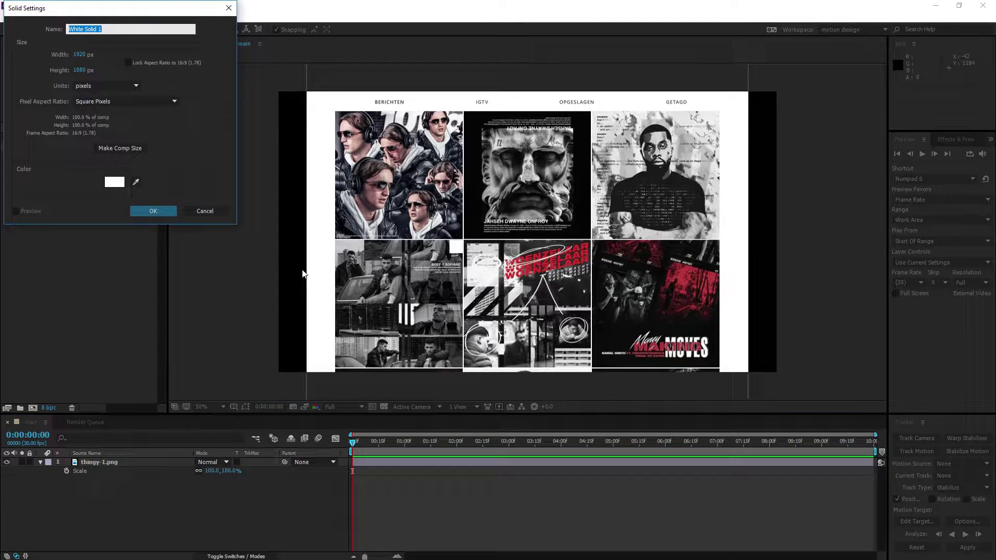
{"action": "left_click", "coordinate": [134, 184]}
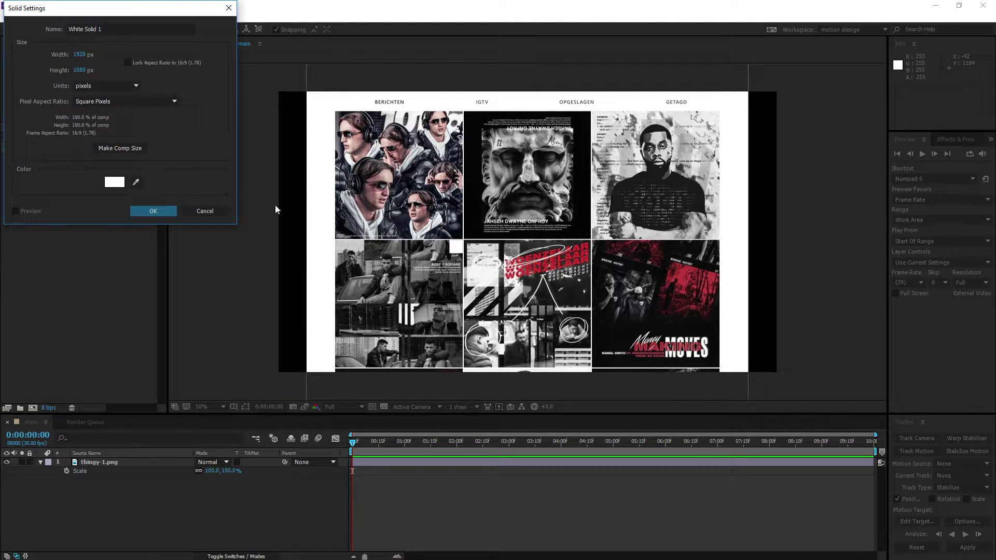
{"action": "left_click", "coordinate": [111, 181]}
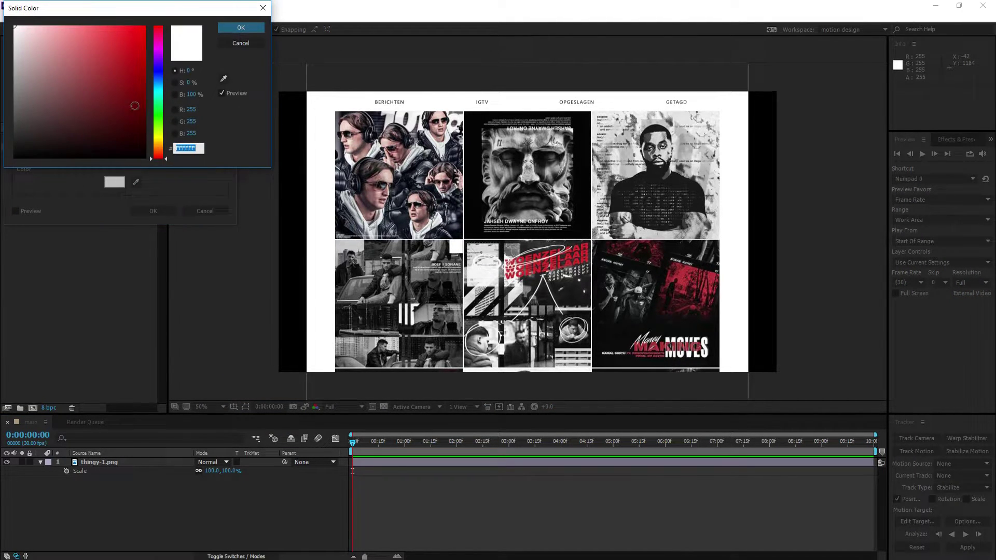
{"action": "left_click", "coordinate": [239, 28]}
{"action": "left_click", "coordinate": [165, 210]}
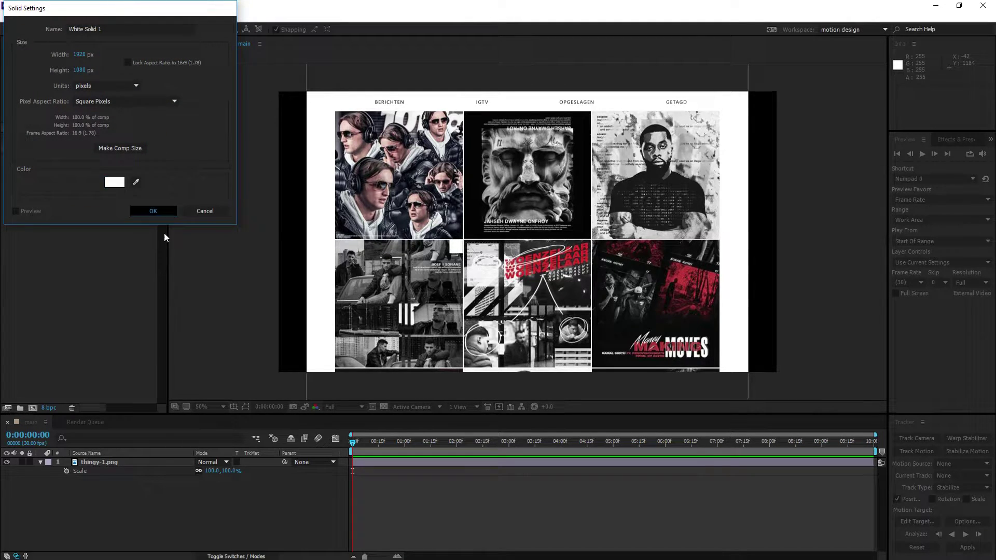
{"action": "left_click_drag", "start_coordinate": [97, 470], "coordinate": [39, 465]}
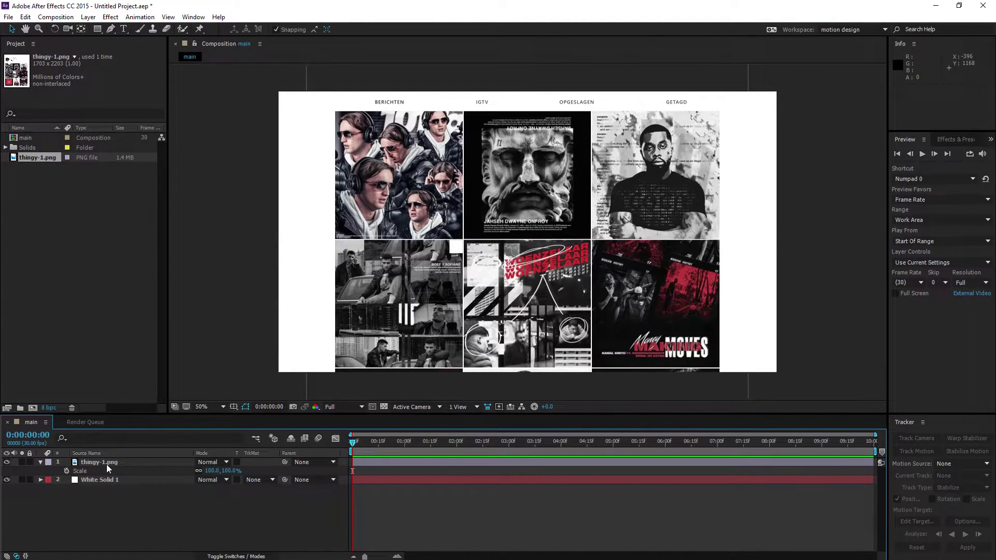
- Pre-compose thingy-1.png as "instagram page", moving all attributes into the new composition
{"action": "left_click", "coordinate": [41, 462]}
{"action": "right_click", "coordinate": [101, 463]}
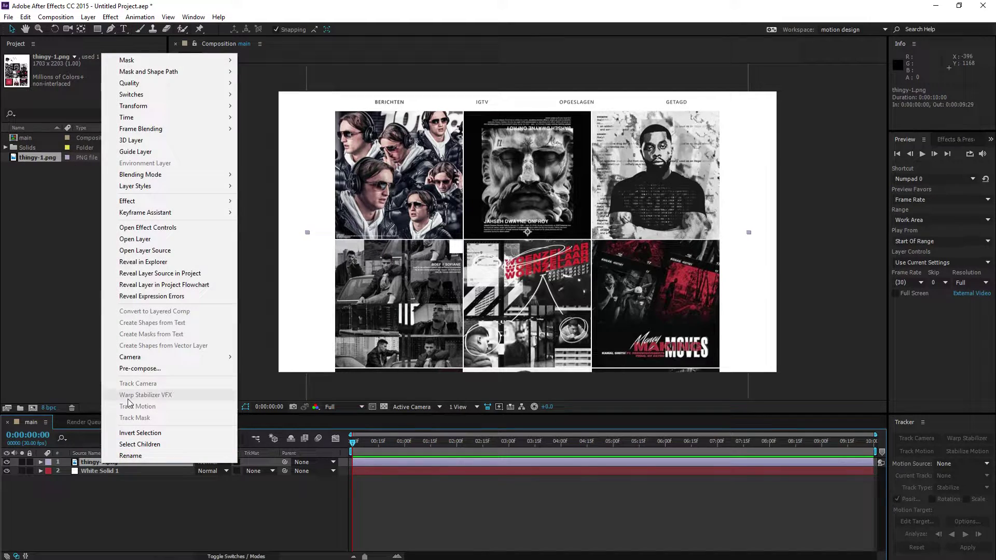
{"action": "left_click", "coordinate": [142, 369]}
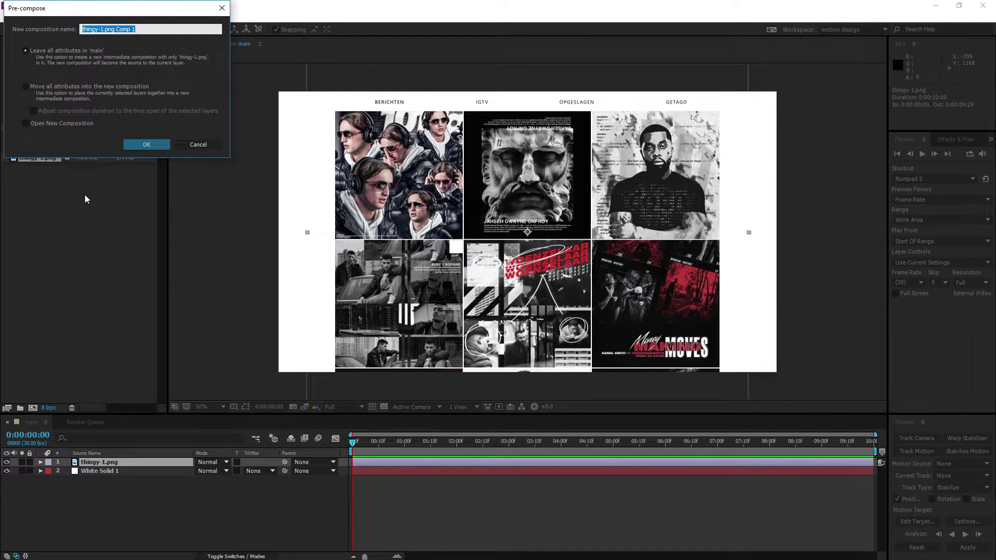
{"action": "type", "text": "instagram page"}
{"action": "left_click", "coordinate": [41, 84]}
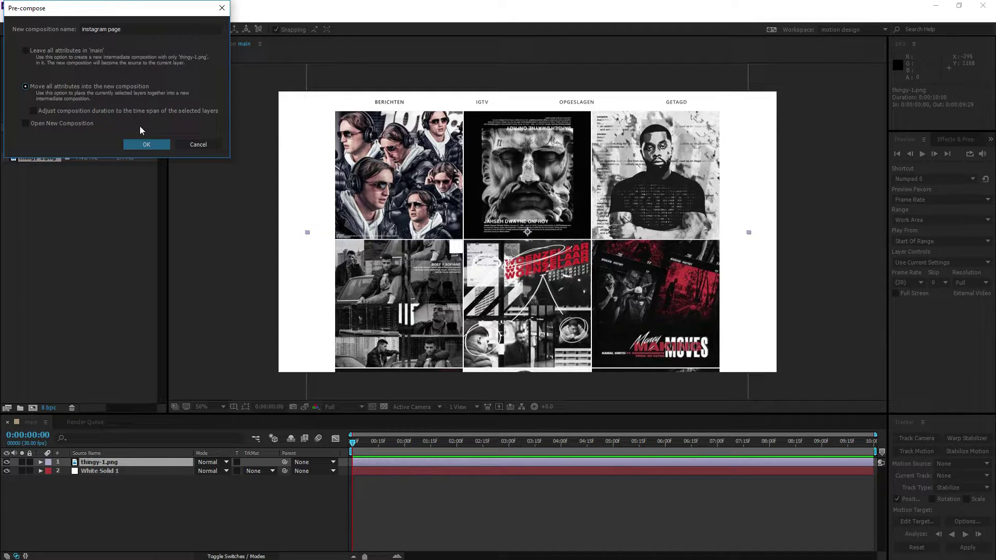
{"action": "left_click", "coordinate": [135, 141]}
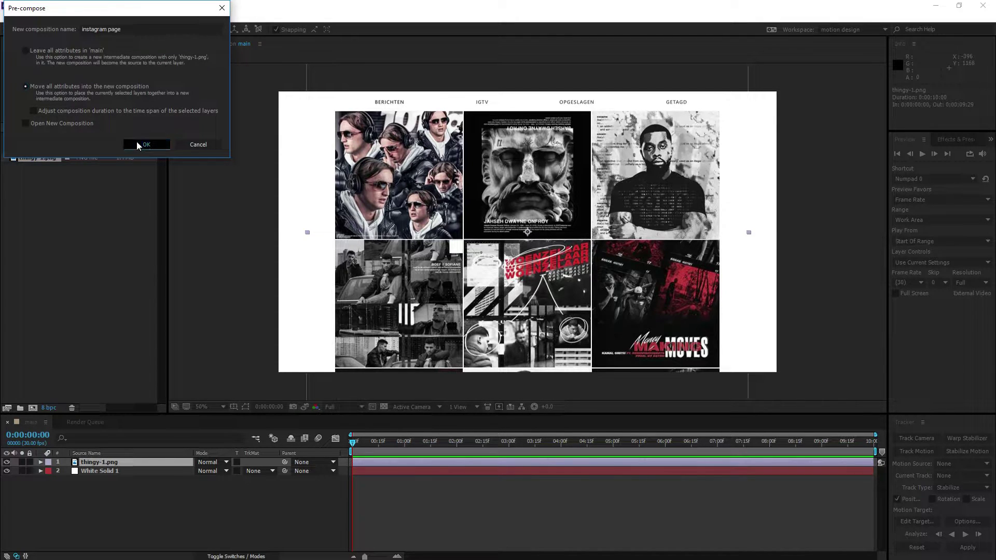
- Open the instagram page composition and set its height to 5000 px
{"action": "double_click", "coordinate": [108, 461]}
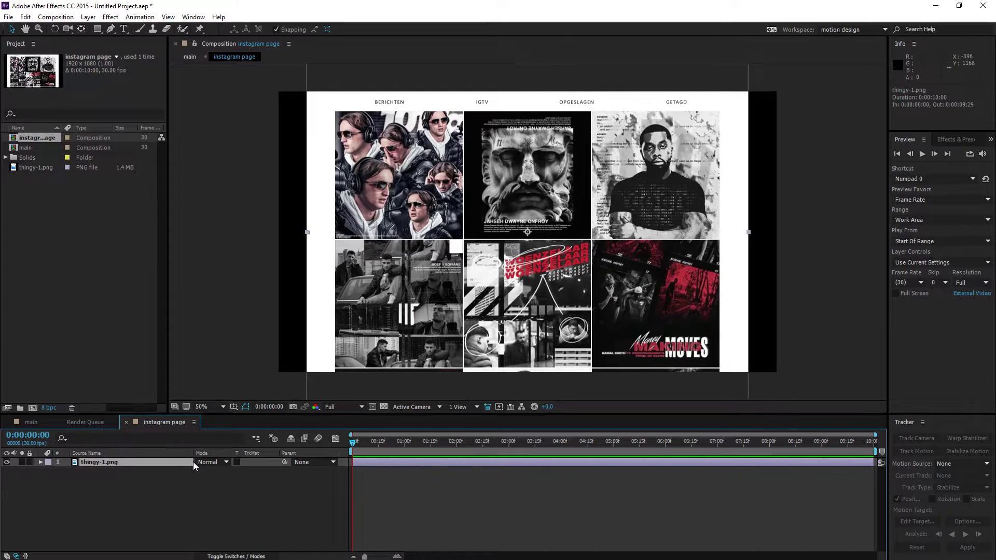
{"action": "key", "text": "ctrl+k"}
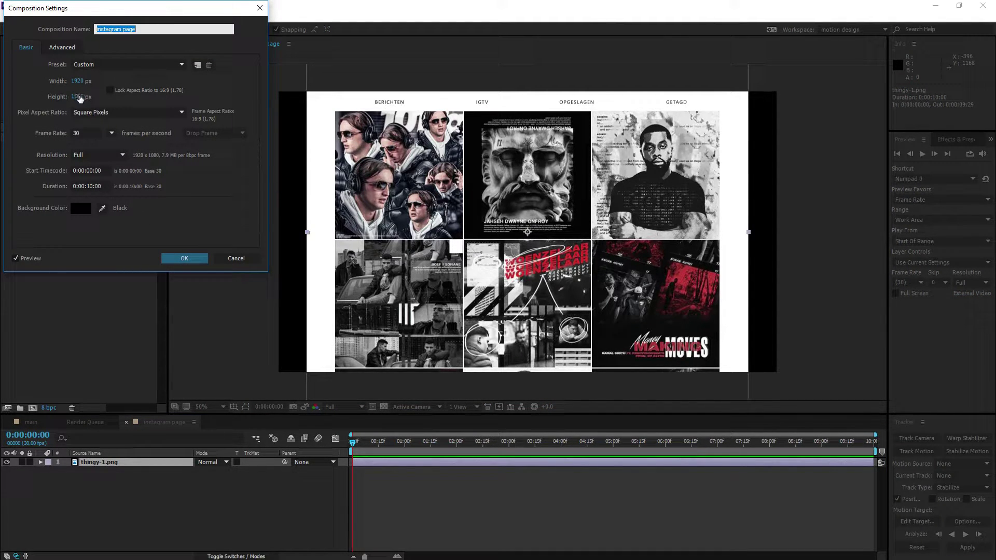
{"action": "left_click", "coordinate": [82, 97]}
{"action": "type", "text": "5000"}
{"action": "key", "text": "Return"}
{"action": "scroll", "coordinate": [591, 210], "scroll_direction": "down", "scroll_amount": 2}
{"action": "scroll", "coordinate": [560, 204], "scroll_direction": "up", "scroll_amount": 1}
{"action": "scroll", "coordinate": [555, 205], "scroll_direction": "down", "scroll_amount": 1}
{"action": "scroll", "coordinate": [548, 206], "scroll_direction": "up", "scroll_amount": 1}
- Set the instagram page composition's height to 2500 px
{"action": "key", "text": "ctrl+k"}
{"action": "left_click", "coordinate": [82, 96]}
{"action": "type", "text": "3500"}
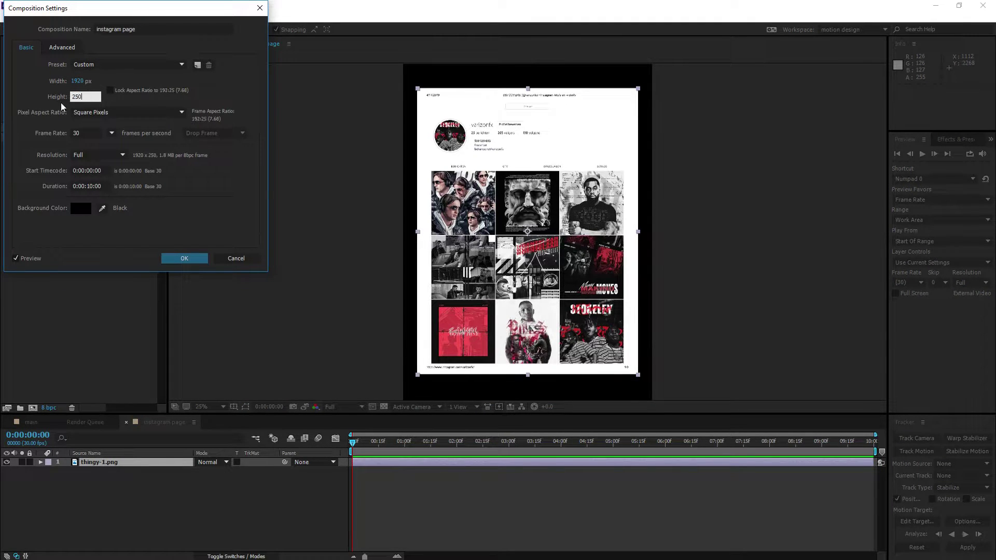
{"action": "key", "text": "Return"}
{"action": "scroll", "coordinate": [422, 160], "scroll_direction": "down", "scroll_amount": 1}
{"action": "scroll", "coordinate": [498, 168], "scroll_direction": "up", "scroll_amount": 1}
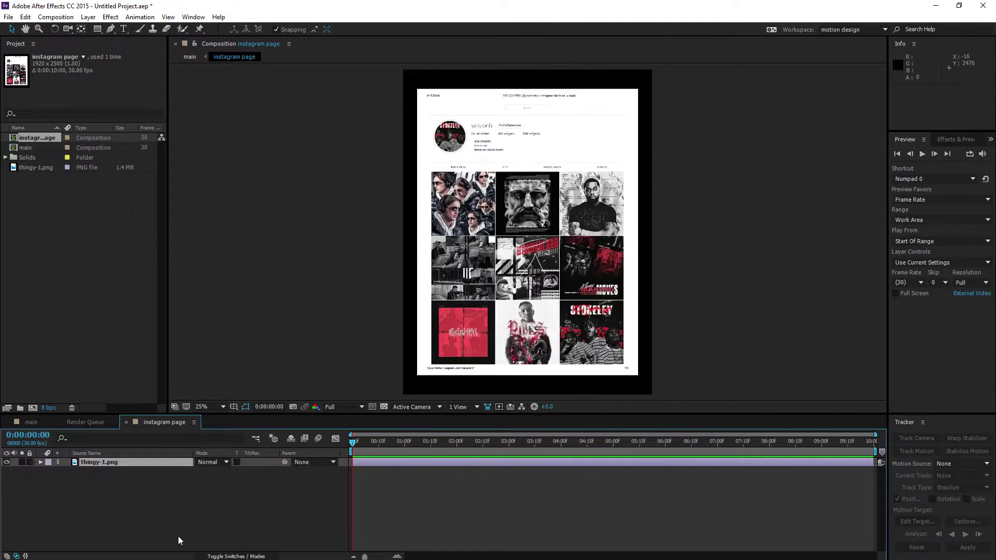
- Mask thingy-1.png with a rectangle about 498 px square around the red cover in the grid's bottom-left tile
{"action": "left_click", "coordinate": [180, 540]}
{"action": "scroll", "coordinate": [512, 246], "scroll_direction": "up", "scroll_amount": 1}
{"action": "key", "text": "space"}
{"action": "left_click_drag", "start_coordinate": [512, 248], "coordinate": [527, 133]}
{"action": "scroll", "coordinate": [528, 136], "scroll_direction": "up", "scroll_amount": 1}
{"action": "left_click_drag", "start_coordinate": [456, 302], "coordinate": [547, 147]}
{"action": "scroll", "coordinate": [381, 240], "scroll_direction": "up", "scroll_amount": 1}
{"action": "mouse_move", "coordinate": [382, 240]}
{"action": "left_mouse_down"}
{"action": "mouse_move", "coordinate": [522, 213]}
{"action": "mouse_move", "coordinate": [488, 219]}
{"action": "left_mouse_up"}
{"action": "scroll", "coordinate": [522, 212], "scroll_direction": "down", "scroll_amount": 1}
{"action": "left_click", "coordinate": [97, 29]}
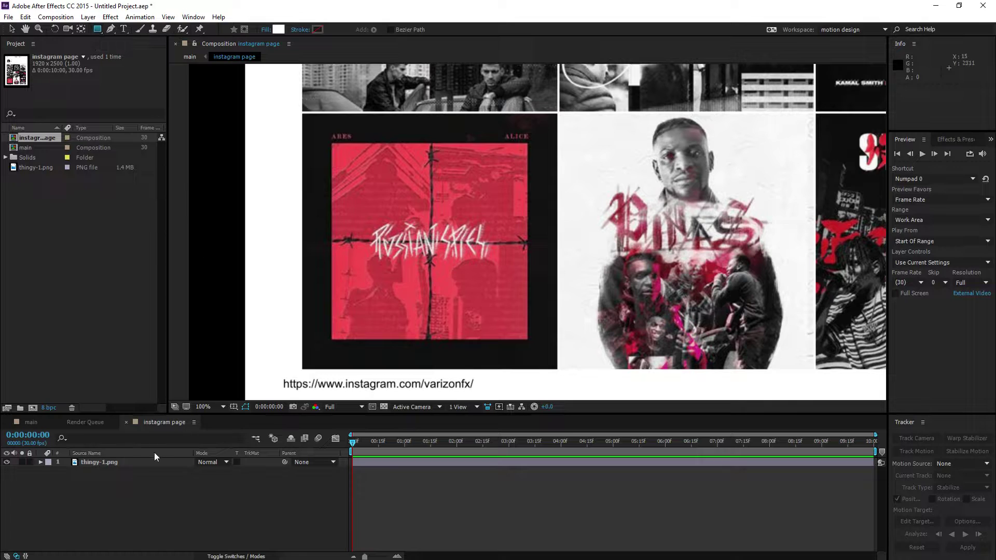
{"action": "left_click", "coordinate": [104, 462]}
{"action": "left_click_drag", "start_coordinate": [300, 111], "coordinate": [359, 160]}
{"action": "left_click_drag", "start_coordinate": [405, 195], "coordinate": [559, 371]}
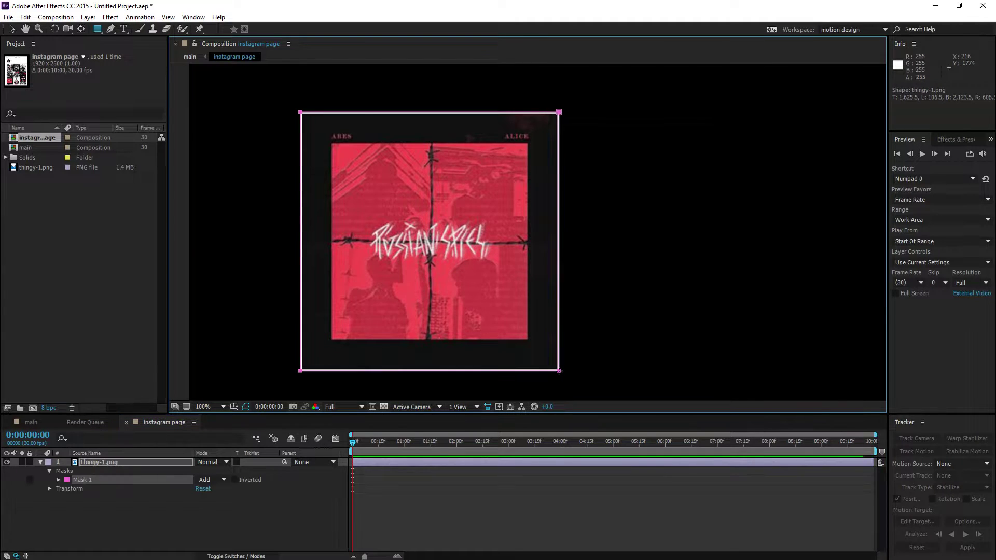
- Make an unmasked copy of the thingy-1.png layer and mask it with a rectangle around the grid's bottom-middle cover
{"action": "left_click", "coordinate": [111, 469]}
{"action": "left_click", "coordinate": [115, 460]}
{"action": "key", "text": "ctrl+c"}
{"action": "key", "text": "ctrl+v"}
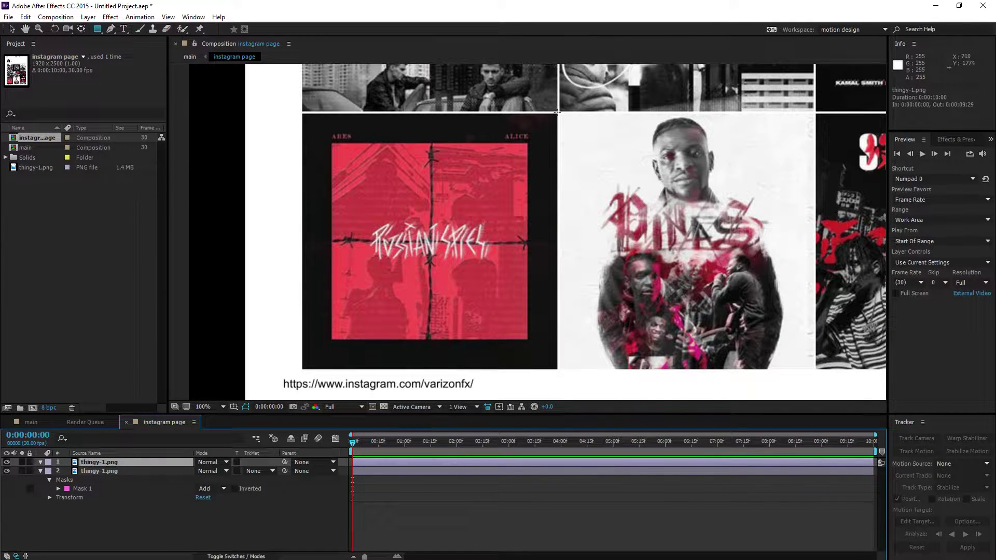
{"action": "left_click_drag", "start_coordinate": [557, 112], "coordinate": [816, 370]}
- Duplicate the top layer, delete the copy's mask, and mask it with a rectangle around the grid's bottom-right STOKELEY cover
{"action": "left_click_drag", "start_coordinate": [685, 243], "coordinate": [363, 245]}
{"action": "key", "text": "v"}
{"action": "double_click", "coordinate": [108, 469]}
{"action": "left_click", "coordinate": [108, 463]}
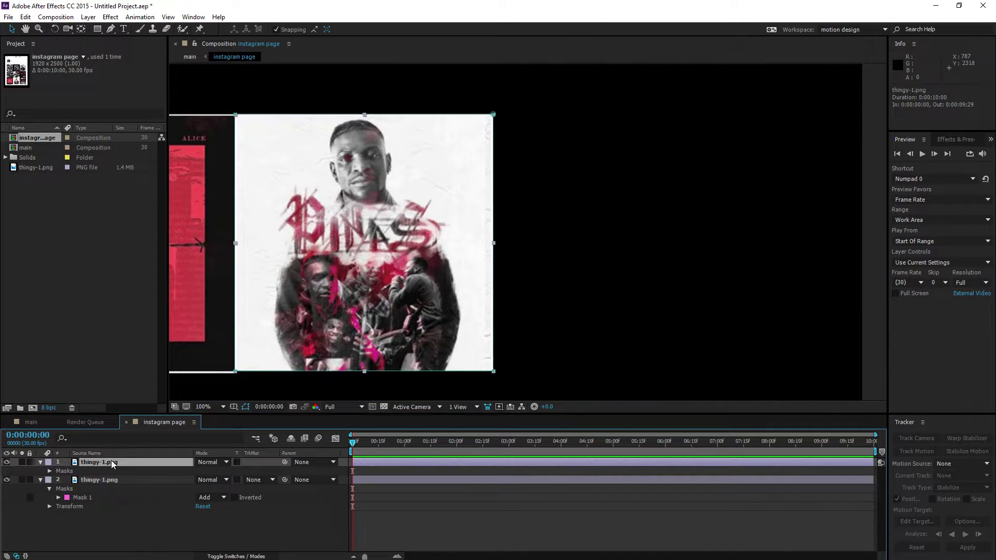
{"action": "key", "text": "ctrl+d"}
{"action": "left_click", "coordinate": [89, 470]}
{"action": "key", "text": "Delete"}
{"action": "left_click", "coordinate": [102, 463]}
{"action": "left_click", "coordinate": [97, 29]}
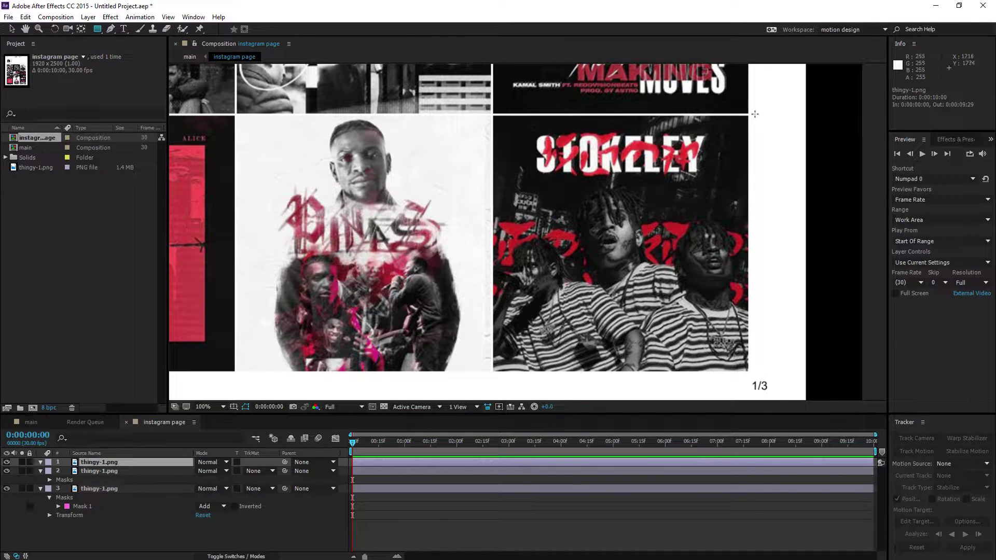
{"action": "left_click_drag", "start_coordinate": [750, 114], "coordinate": [492, 373]}
{"action": "left_click", "coordinate": [41, 463]}
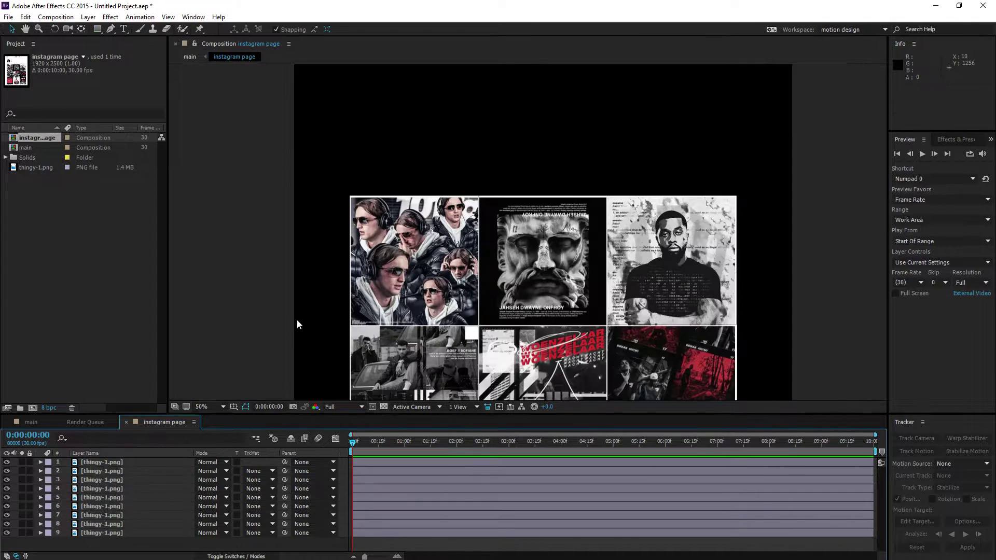
- Paste another thingy-1.png layer on top of the nine masked tiles and delete its mask
{"action": "scroll", "coordinate": [297, 319], "scroll_direction": "down", "scroll_amount": 4}
{"action": "scroll", "coordinate": [362, 259], "scroll_direction": "up", "scroll_amount": 2}
{"action": "scroll", "coordinate": [365, 256], "scroll_direction": "up", "scroll_amount": 2}
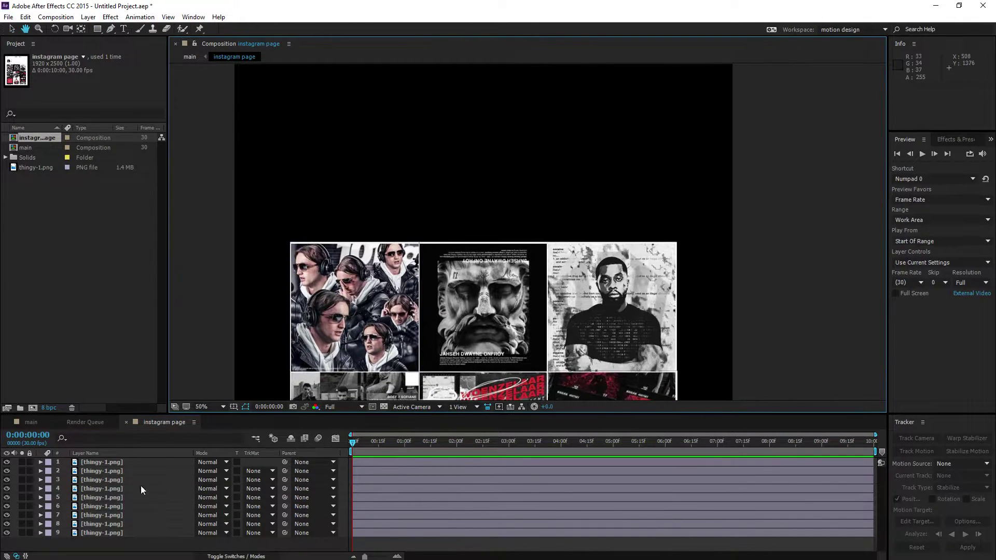
{"action": "key", "text": "ctrl+v"}
{"action": "key", "text": "m"}
{"action": "left_click", "coordinate": [93, 475]}
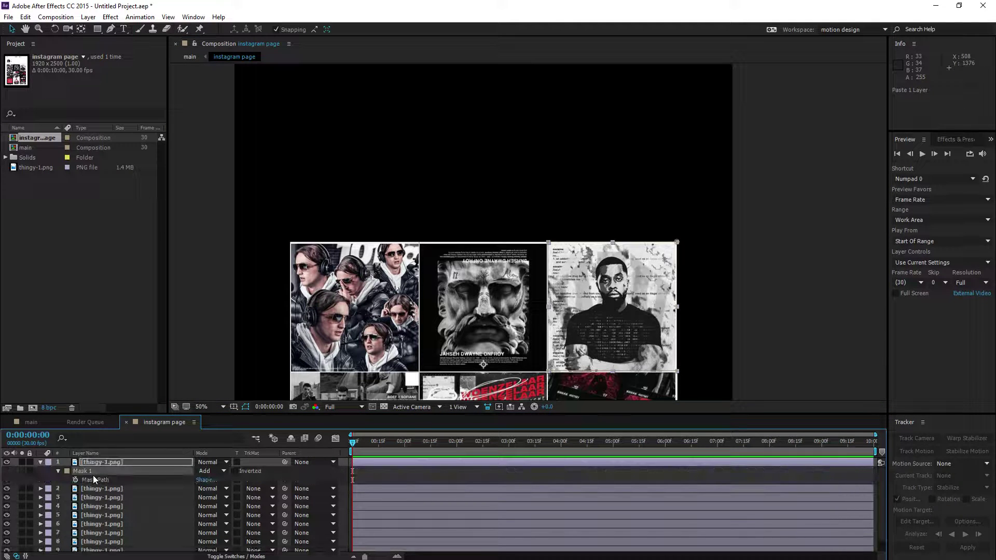
{"action": "key", "text": "Delete"}
- Mask the unmasked top layer with a circle around the round profile picture
{"action": "left_click_drag", "start_coordinate": [410, 167], "coordinate": [557, 232]}
{"action": "scroll", "coordinate": [557, 232], "scroll_direction": "up", "scroll_amount": 1}
{"action": "left_click_drag", "start_coordinate": [540, 215], "coordinate": [499, 208]}
{"action": "scroll", "coordinate": [499, 208], "scroll_direction": "up", "scroll_amount": 1}
{"action": "scroll", "coordinate": [499, 208], "scroll_direction": "down", "scroll_amount": 3}
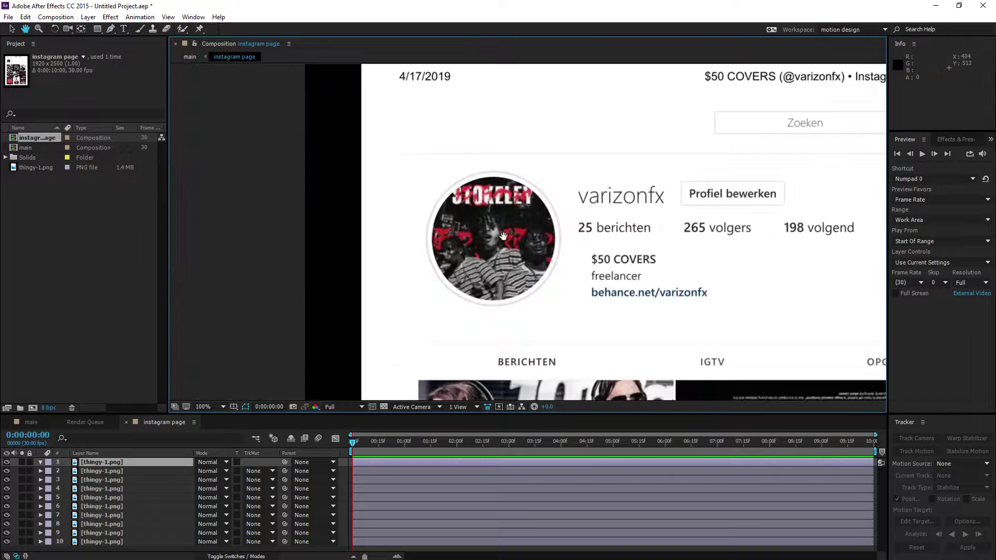
{"action": "key", "text": "q"}
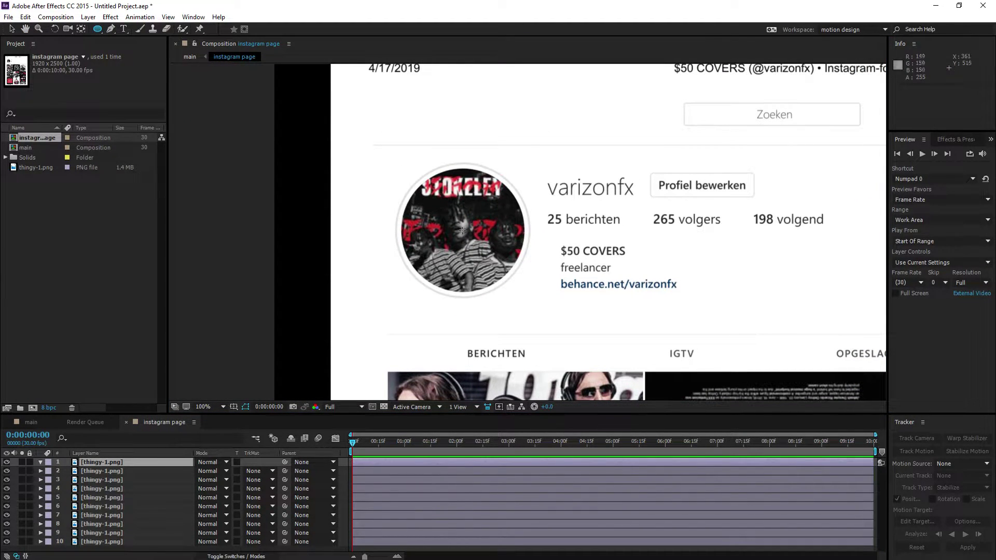
{"action": "left_click_drag", "start_coordinate": [463, 231], "coordinate": [529, 167]}
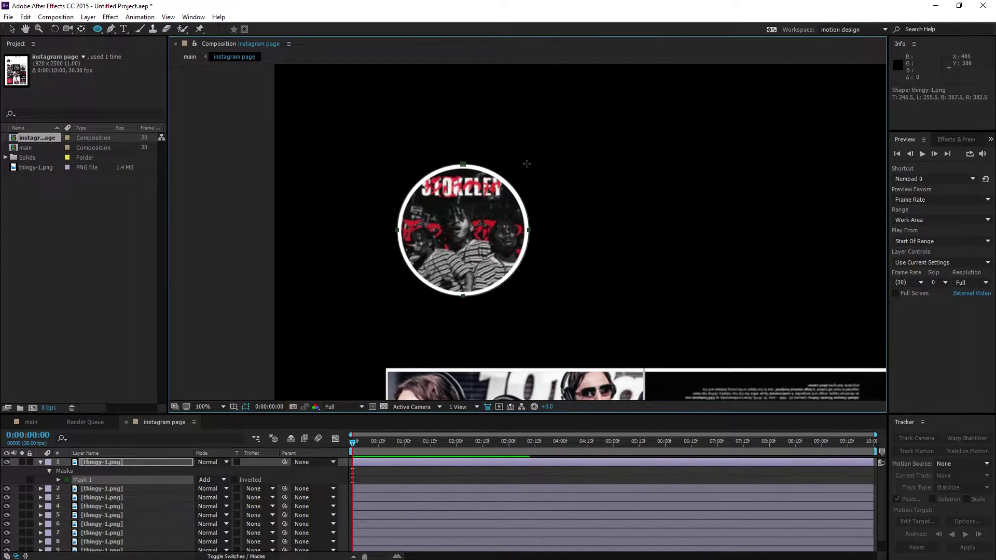
{"action": "left_click", "coordinate": [41, 461]}
- Centre the anchor points of all ten masked layers on their visible artwork with Move Anchor Point 3.2
{"action": "left_click", "coordinate": [991, 139]}
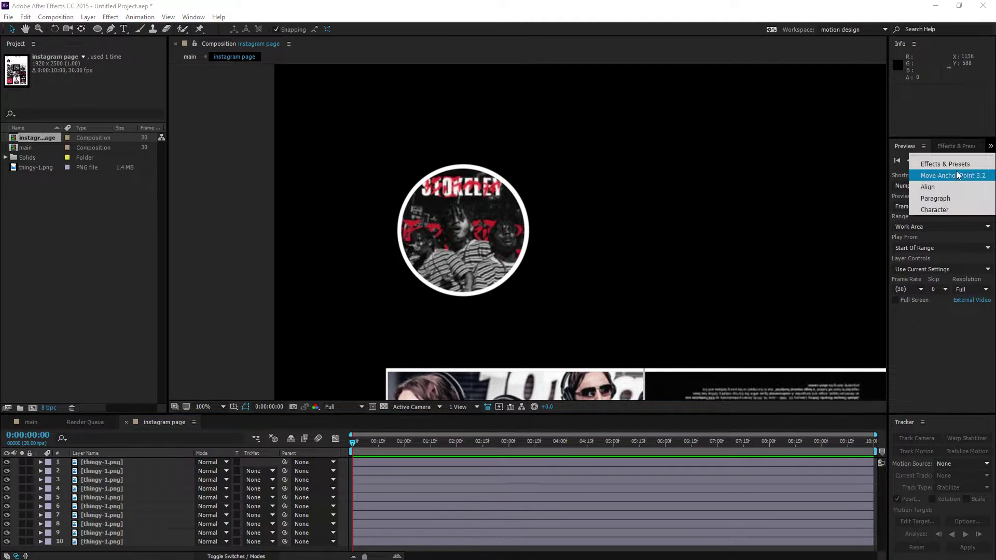
{"action": "left_click", "coordinate": [954, 173]}
{"action": "mouse_move", "coordinate": [116, 542]}
{"action": "left_mouse_down"}
{"action": "mouse_move", "coordinate": [101, 507]}
{"action": "mouse_move", "coordinate": [106, 477]}
{"action": "mouse_move", "coordinate": [101, 531]}
{"action": "left_mouse_up"}
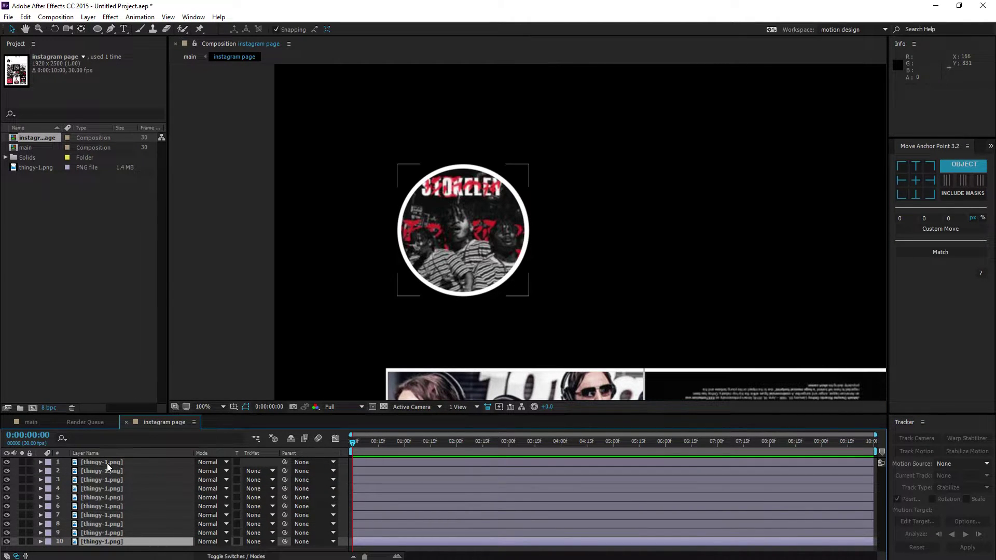
{"action": "left_click", "coordinate": [107, 462], "text": "shift"}
{"action": "scroll", "coordinate": [501, 291], "scroll_direction": "down", "scroll_amount": 1}
{"action": "left_click_drag", "start_coordinate": [557, 262], "coordinate": [430, 182]}
{"action": "scroll", "coordinate": [429, 183], "scroll_direction": "down", "scroll_amount": 2}
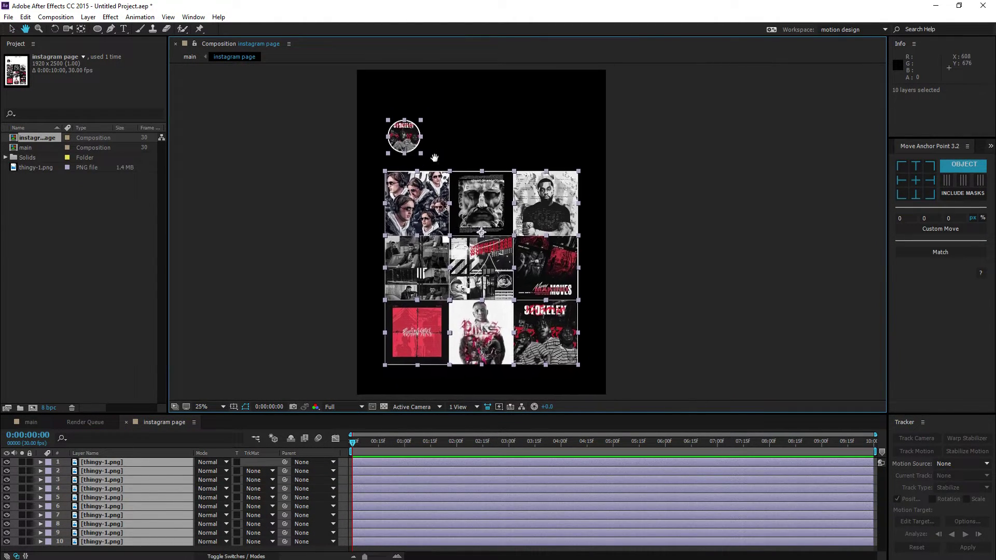
{"action": "left_click", "coordinate": [917, 179]}
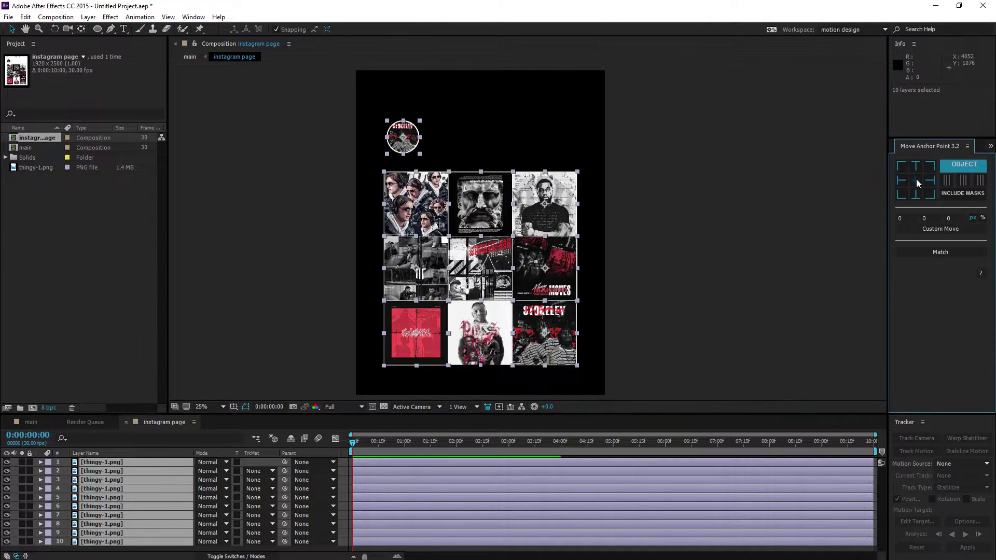
{"action": "scroll", "coordinate": [531, 171], "scroll_direction": "up", "scroll_amount": 2}
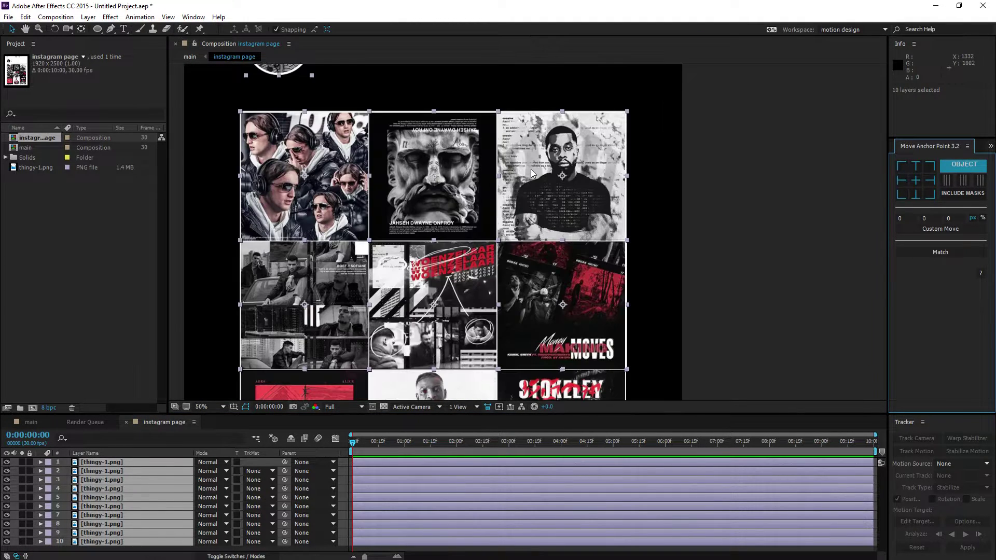
{"action": "scroll", "coordinate": [541, 163], "scroll_direction": "down", "scroll_amount": 2}
{"action": "scroll", "coordinate": [542, 163], "scroll_direction": "up", "scroll_amount": 2}
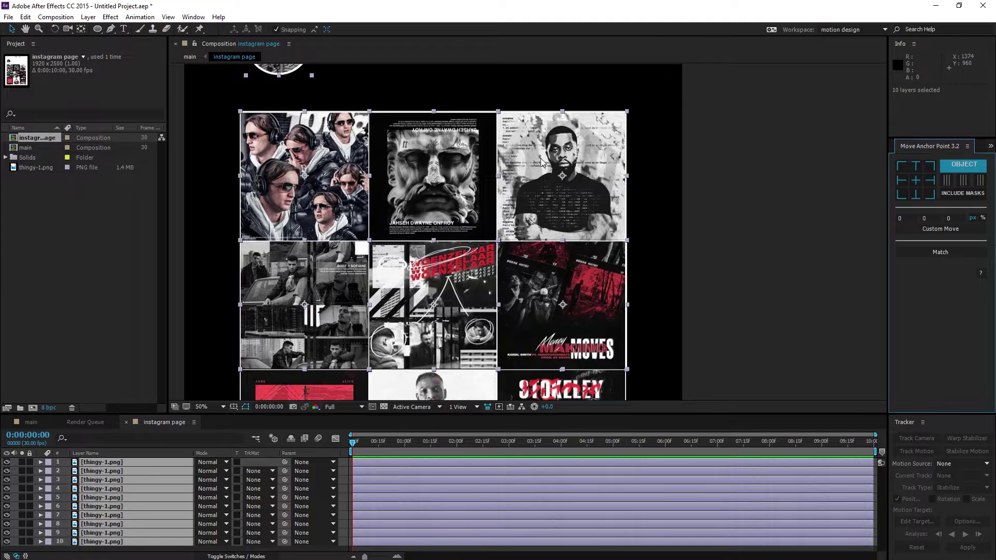
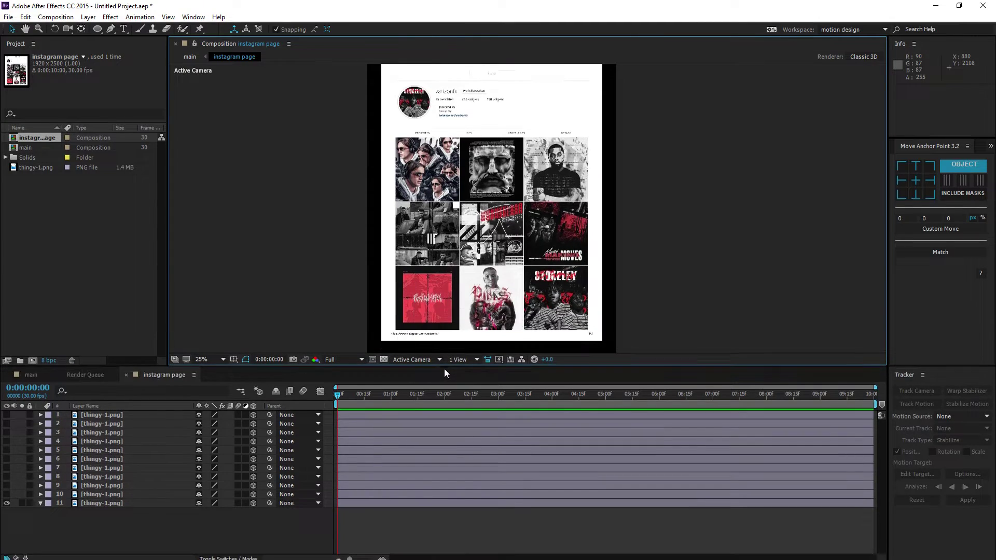
- Cover the profile picture with a white ellipse about 300 x 275 px and place its layer directly above the full-page layer
{"action": "key", "text": "period"}
{"action": "left_click_drag", "start_coordinate": [410, 81], "coordinate": [554, 147]}
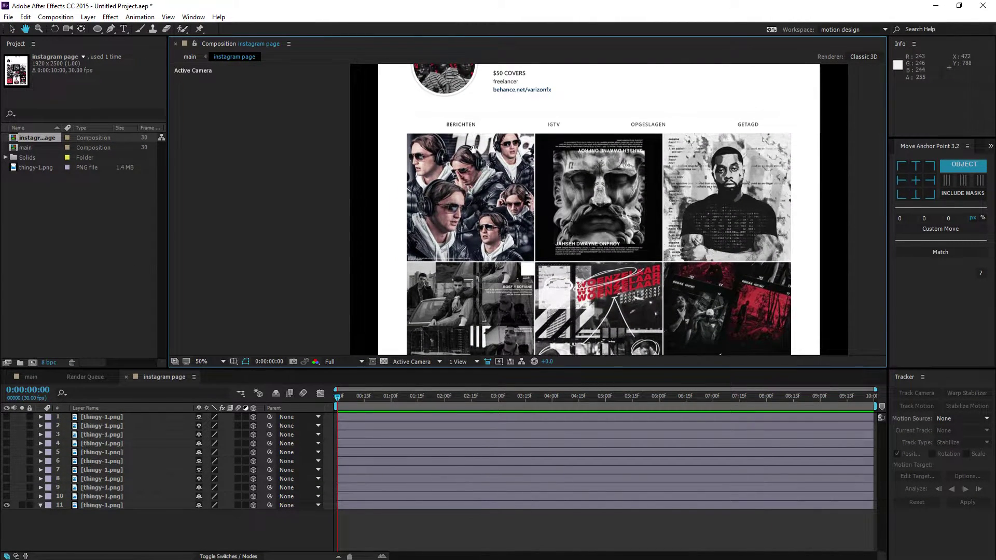
{"action": "scroll", "coordinate": [591, 287], "scroll_direction": "up", "scroll_amount": 2}
{"action": "left_click", "coordinate": [98, 29]}
{"action": "left_click_drag", "start_coordinate": [422, 144], "coordinate": [576, 286]}
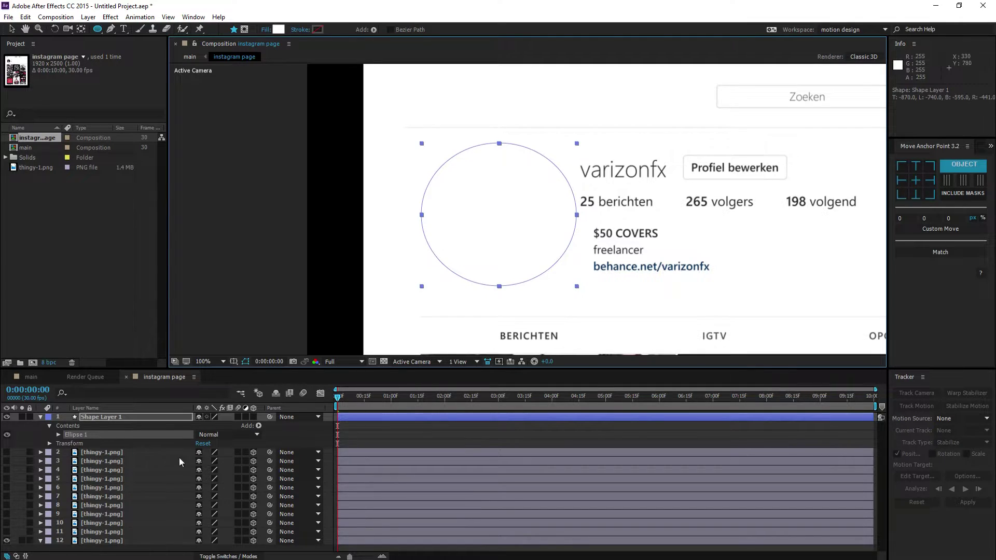
{"action": "left_click_drag", "start_coordinate": [138, 419], "coordinate": [64, 536]}
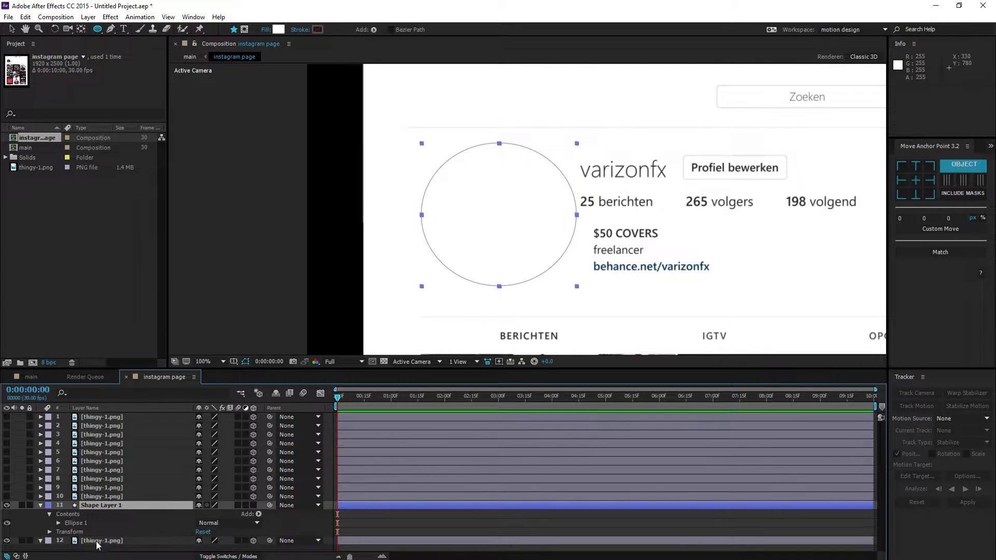
{"action": "left_click", "coordinate": [41, 505]}
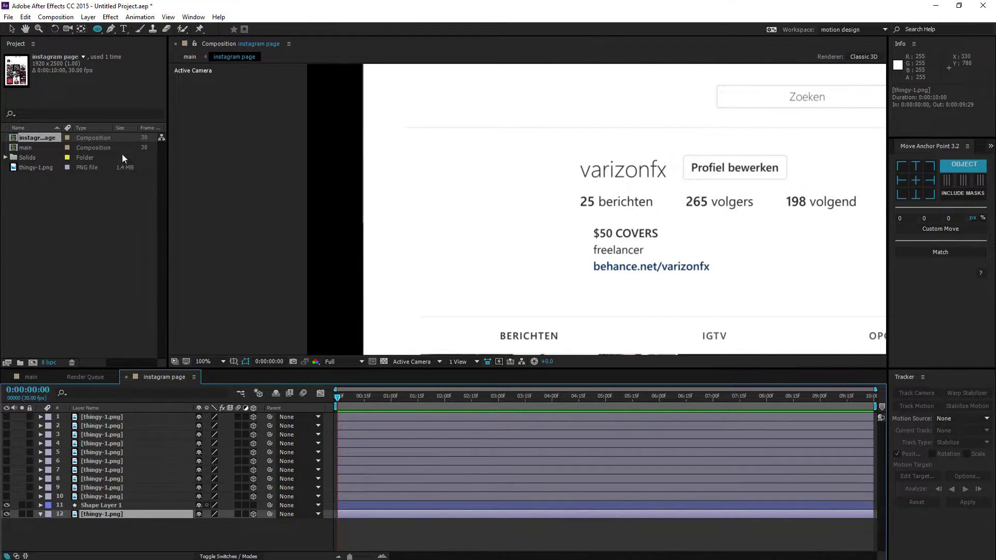
{"action": "left_click_drag", "start_coordinate": [99, 34], "coordinate": [139, 32]}
{"action": "left_click_drag", "start_coordinate": [637, 185], "coordinate": [409, 98]}
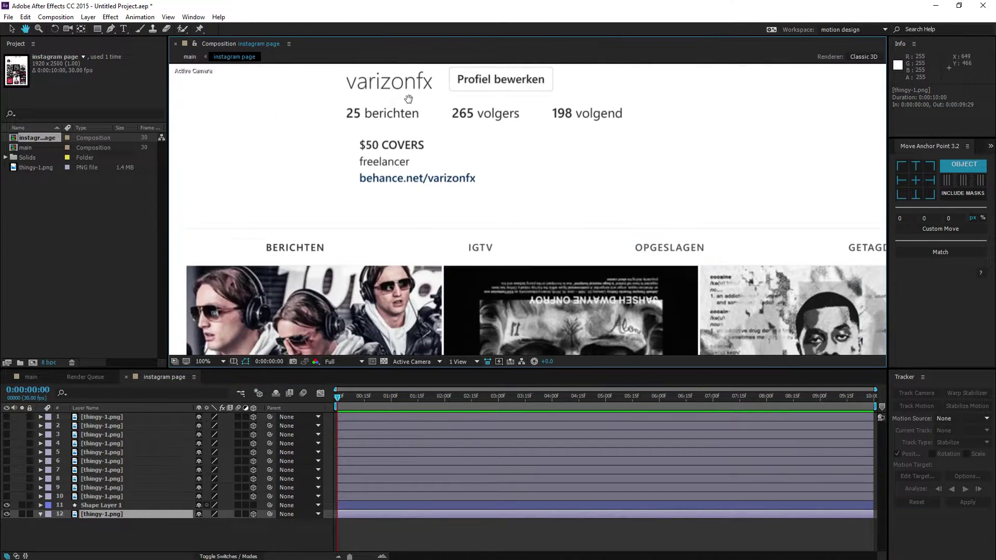
{"action": "scroll", "coordinate": [508, 192], "scroll_direction": "down", "scroll_amount": 1}
{"action": "left_click_drag", "start_coordinate": [499, 172], "coordinate": [424, 105]}
{"action": "scroll", "coordinate": [424, 106], "scroll_direction": "down", "scroll_amount": 2}
{"action": "left_click", "coordinate": [97, 29]}
{"action": "left_click_drag", "start_coordinate": [396, 123], "coordinate": [592, 320]}
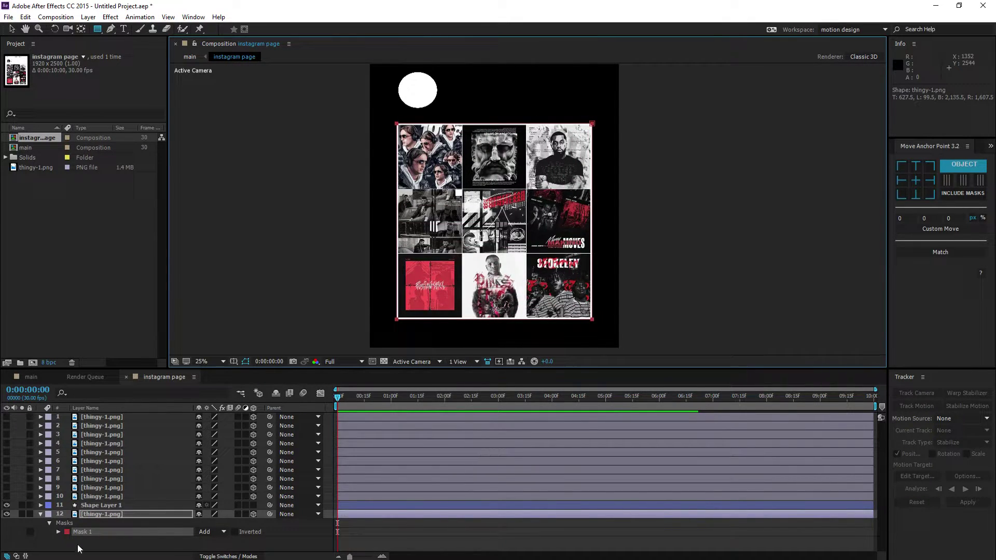
{"action": "key", "text": "Delete"}
{"action": "left_click", "coordinate": [86, 524]}
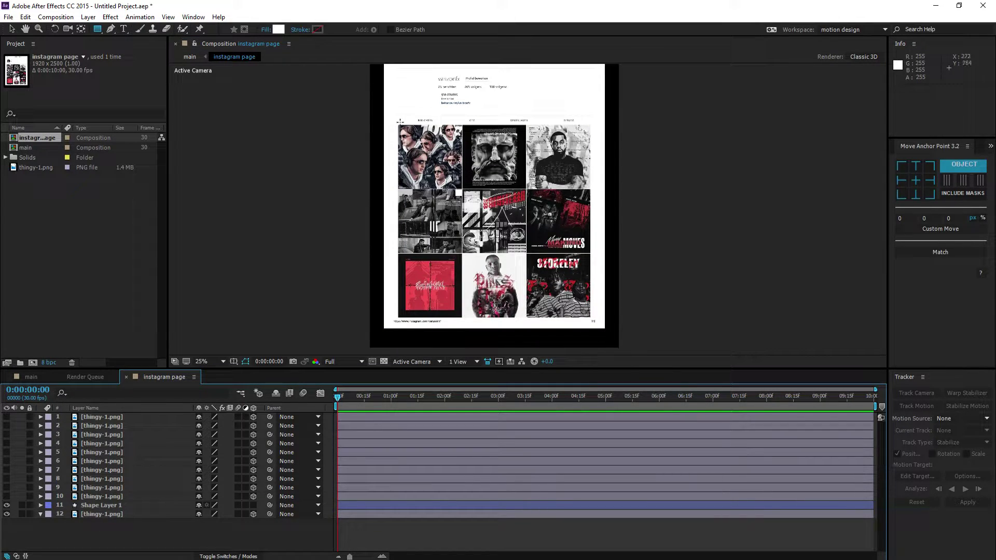
- Cover the nine posts with a white rectangle about 1560 px high, widened nearly to the page edges, and place its layer directly above the ellipse layer
{"action": "left_click_drag", "start_coordinate": [397, 123], "coordinate": [600, 327]}
{"action": "key", "text": "v"}
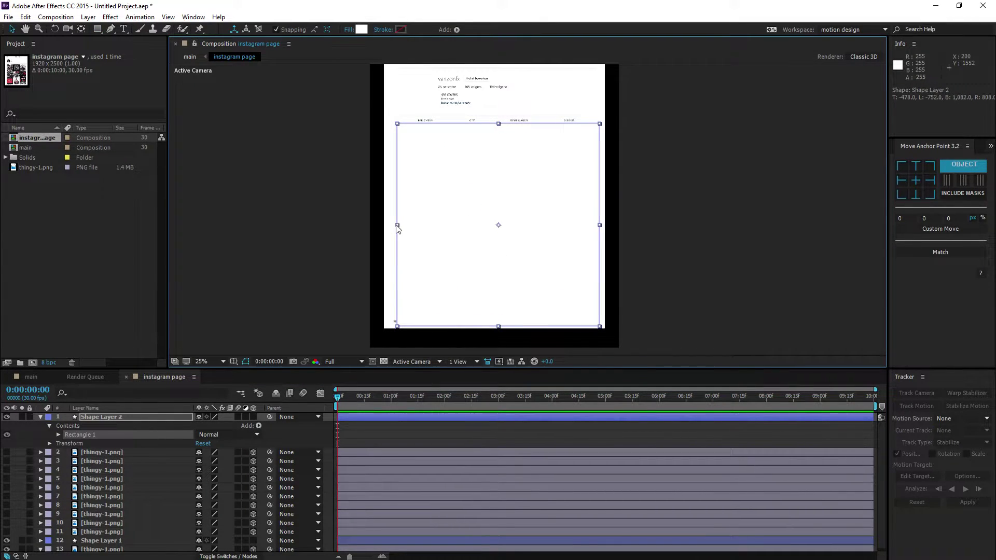
{"action": "left_click_drag", "start_coordinate": [398, 226], "coordinate": [392, 225]}
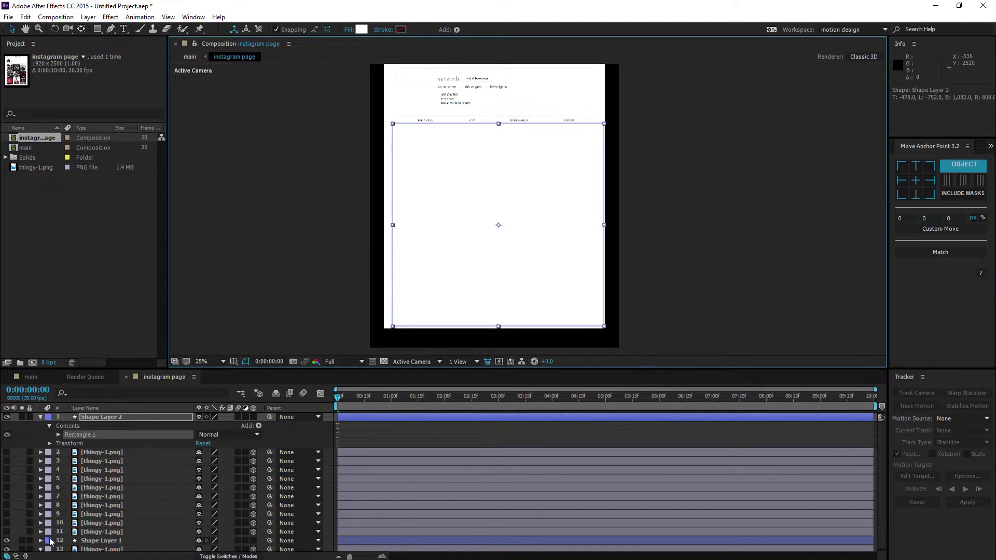
{"action": "left_click", "coordinate": [41, 418]}
{"action": "left_click", "coordinate": [42, 418]}
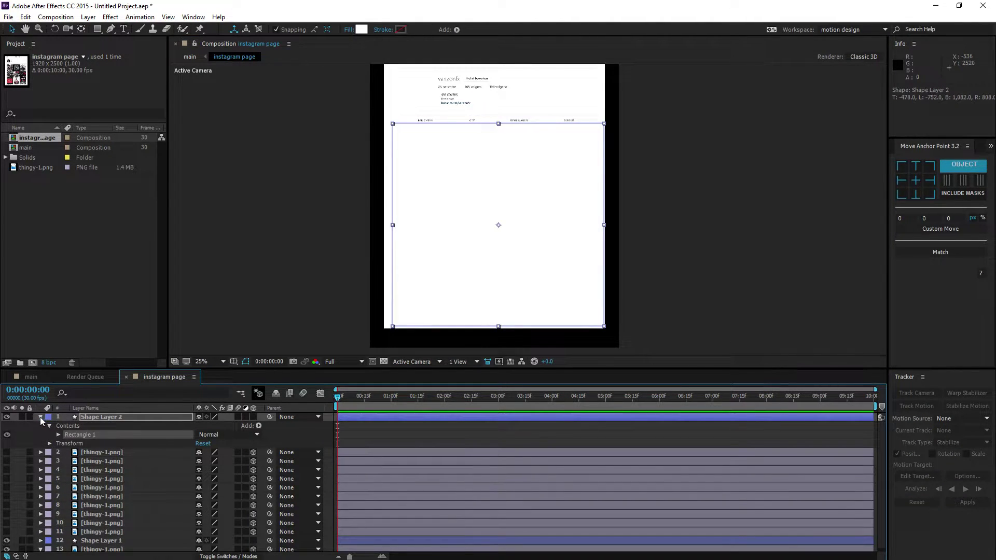
{"action": "left_click", "coordinate": [42, 418]}
{"action": "left_click_drag", "start_coordinate": [83, 417], "coordinate": [101, 511]}
{"action": "left_click", "coordinate": [89, 531]}
- Cover the date and page-title line at the top of the page with a white rectangle about 1640 x 72 px
{"action": "key", "text": "space"}
{"action": "left_click_drag", "start_coordinate": [472, 128], "coordinate": [486, 280]}
{"action": "scroll", "coordinate": [482, 259], "scroll_direction": "up", "scroll_amount": 2}
{"action": "left_click_drag", "start_coordinate": [462, 177], "coordinate": [472, 131]}
{"action": "left_click", "coordinate": [100, 518]}
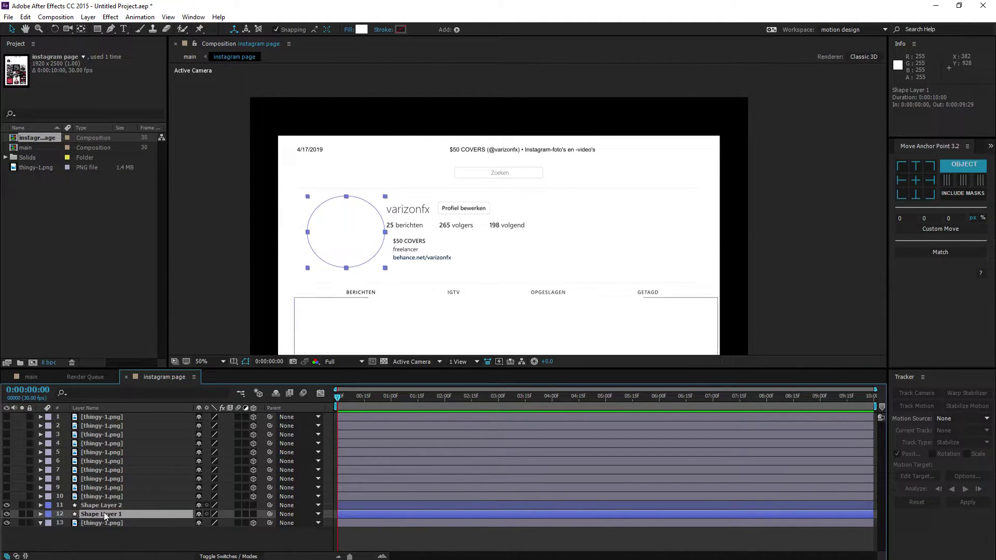
{"action": "left_click", "coordinate": [105, 536]}
{"action": "left_click", "coordinate": [98, 29]}
{"action": "mouse_move", "coordinate": [287, 141]}
{"action": "left_mouse_down"}
{"action": "mouse_move", "coordinate": [582, 169]}
{"action": "mouse_move", "coordinate": [713, 160]}
{"action": "left_mouse_up"}
{"action": "key", "text": "v"}
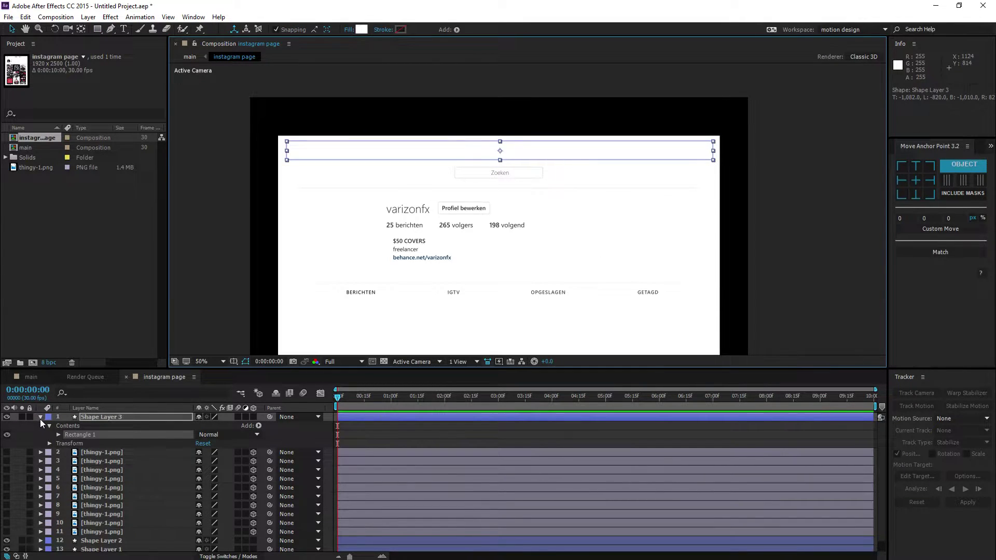
{"action": "left_click", "coordinate": [40, 417]}
{"action": "left_click", "coordinate": [82, 538]}
- Check which posts several of the hidden masked layers contain
{"action": "scroll", "coordinate": [471, 213], "scroll_direction": "down", "scroll_amount": 2}
{"action": "left_click_drag", "start_coordinate": [489, 202], "coordinate": [469, 262]}
{"action": "key", "text": "v"}
{"action": "left_click", "coordinate": [6, 505]}
{"action": "left_click", "coordinate": [5, 504]}
{"action": "left_click", "coordinate": [6, 496]}
{"action": "left_click", "coordinate": [6, 496]}
{"action": "left_click", "coordinate": [6, 470]}
{"action": "left_click", "coordinate": [7, 470]}
{"action": "key", "text": "ctrl+s"}
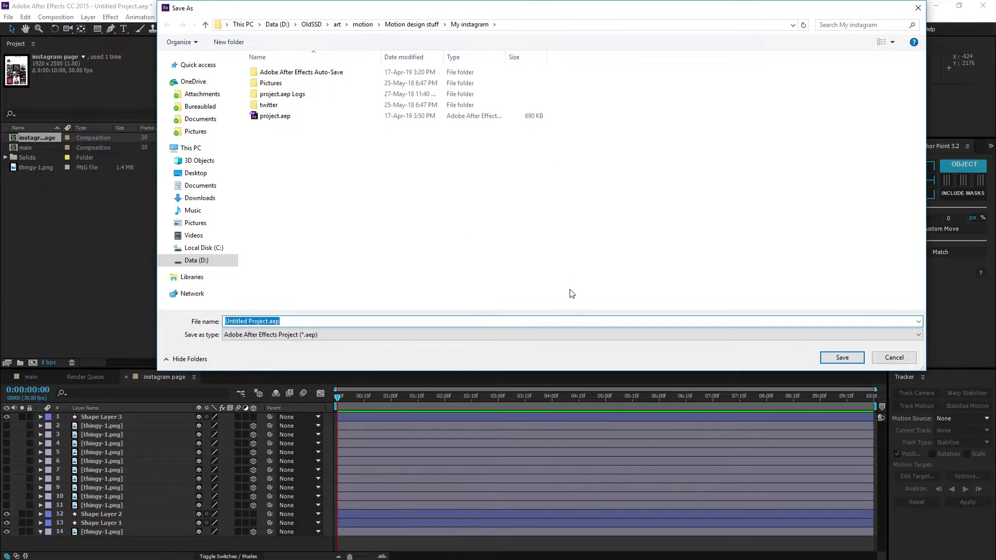
{"action": "key", "text": "Escape"}
- Show the bottom-right STOKELEY post and move its layer below the other post layers, directly above the white grid cover
{"action": "key", "text": "space"}
{"action": "left_click_drag", "start_coordinate": [448, 216], "coordinate": [449, 117]}
{"action": "scroll", "coordinate": [450, 183], "scroll_direction": "up", "scroll_amount": 2}
{"action": "left_click_drag", "start_coordinate": [411, 272], "coordinate": [428, 229]}
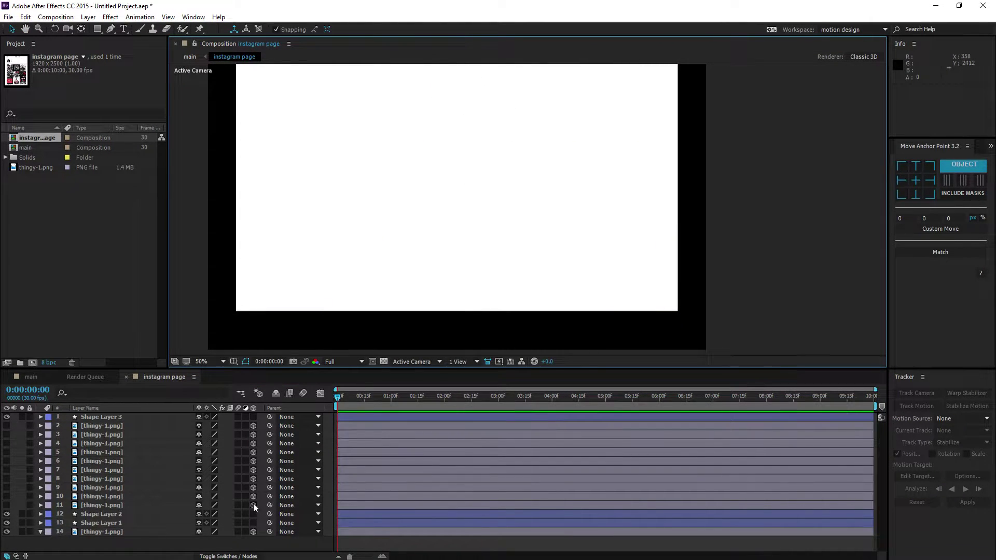
{"action": "left_click", "coordinate": [97, 500]}
{"action": "left_click", "coordinate": [52, 507]}
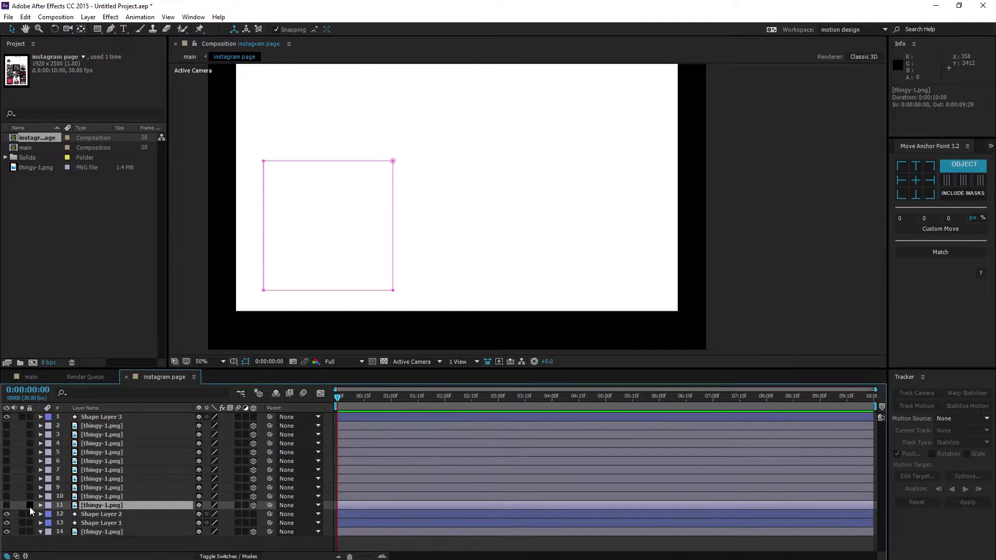
{"action": "left_click", "coordinate": [10, 504]}
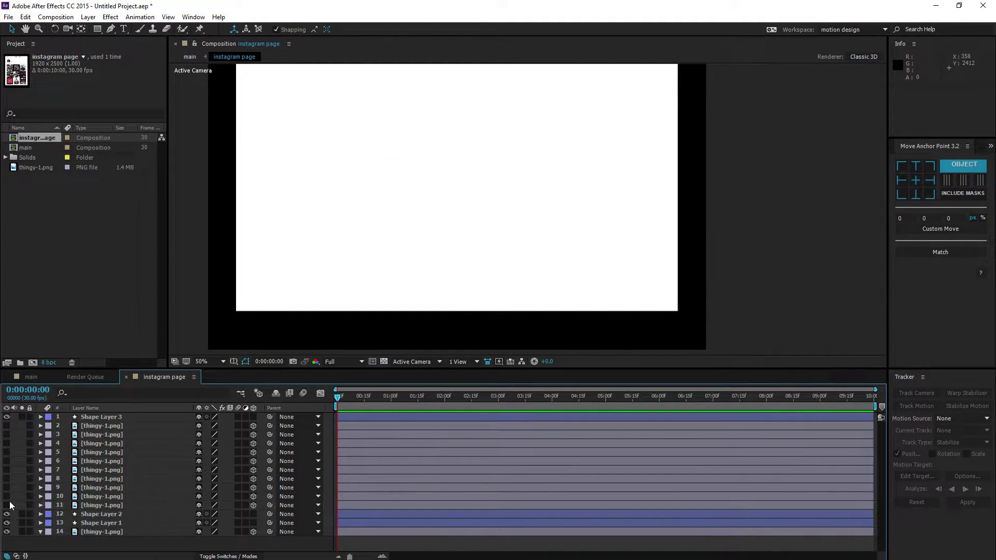
{"action": "left_click", "coordinate": [6, 504]}
{"action": "left_click", "coordinate": [6, 504]}
{"action": "left_click", "coordinate": [7, 505]}
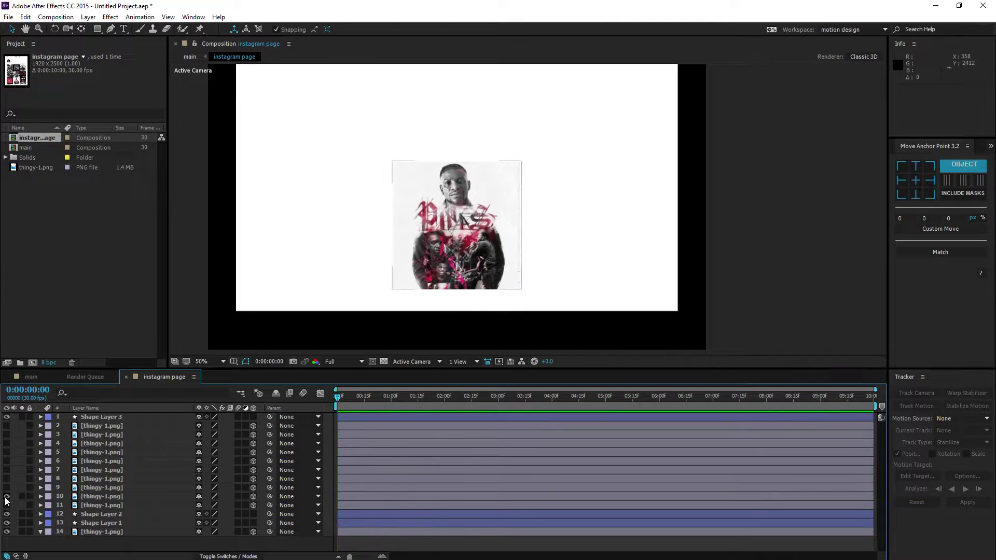
{"action": "left_click", "coordinate": [7, 506]}
{"action": "left_click", "coordinate": [7, 488]}
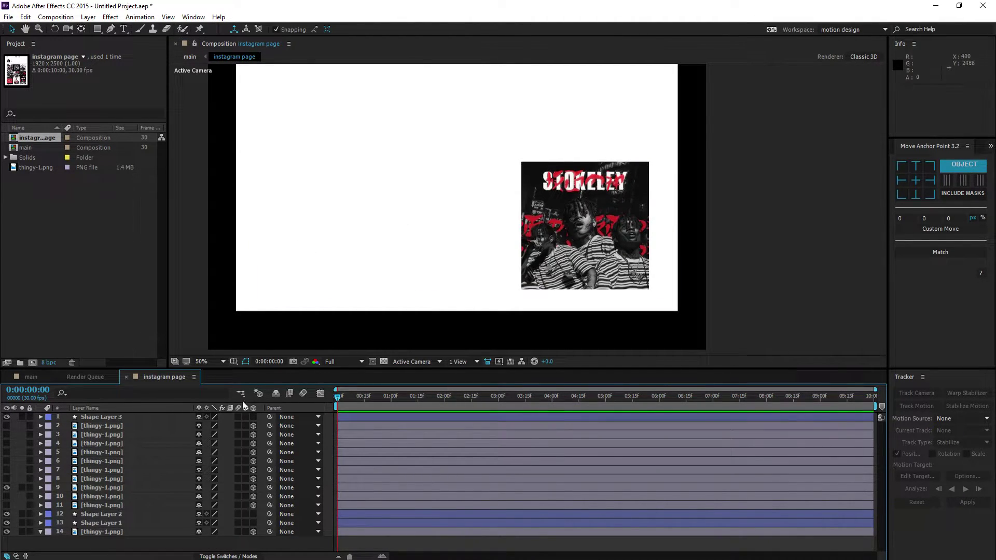
{"action": "left_click", "coordinate": [89, 488]}
{"action": "left_click_drag", "start_coordinate": [86, 504], "coordinate": [85, 505]}
{"action": "left_click_drag", "start_coordinate": [86, 488], "coordinate": [87, 499]}
{"action": "left_click", "coordinate": [87, 478]}
- Move the middle-right MOVES post's layer down to row 8 and another post layer from row 3 to 4, leaving only the STOKELEY post shown
{"action": "left_click", "coordinate": [70, 461]}
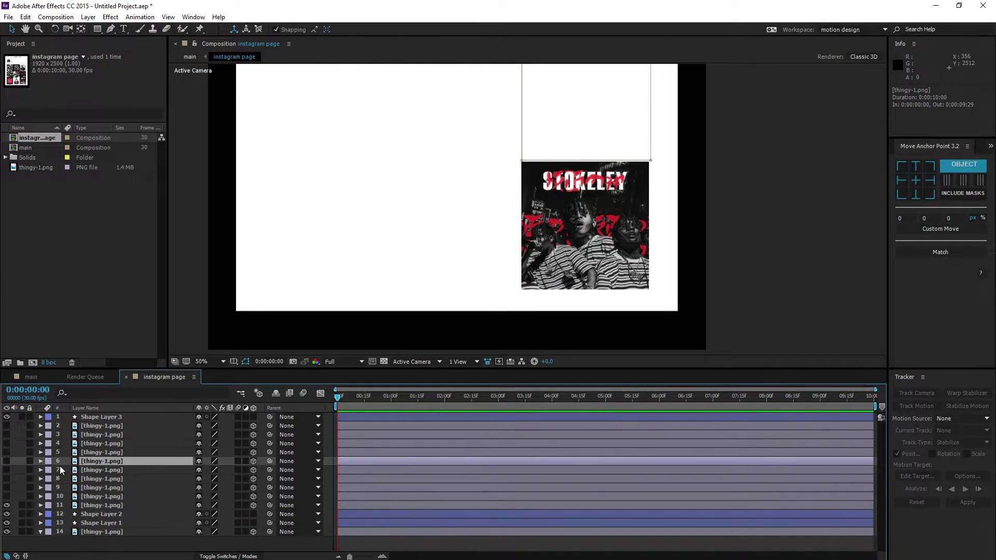
{"action": "left_click", "coordinate": [8, 463]}
{"action": "left_click_drag", "start_coordinate": [87, 460], "coordinate": [87, 478]}
{"action": "left_click", "coordinate": [87, 470]}
{"action": "left_click_drag", "start_coordinate": [89, 435], "coordinate": [88, 448]}
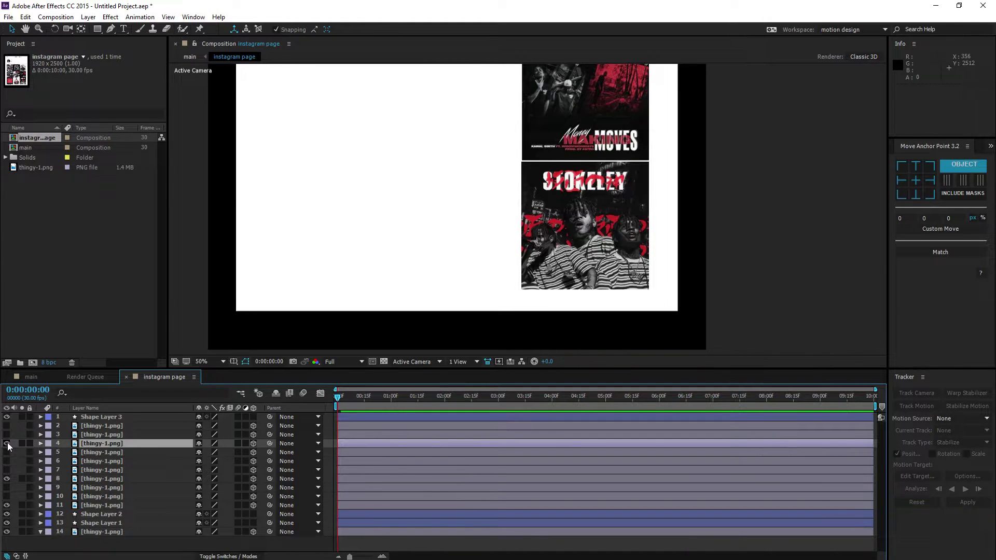
{"action": "left_click", "coordinate": [91, 477]}
{"action": "left_click", "coordinate": [6, 479]}
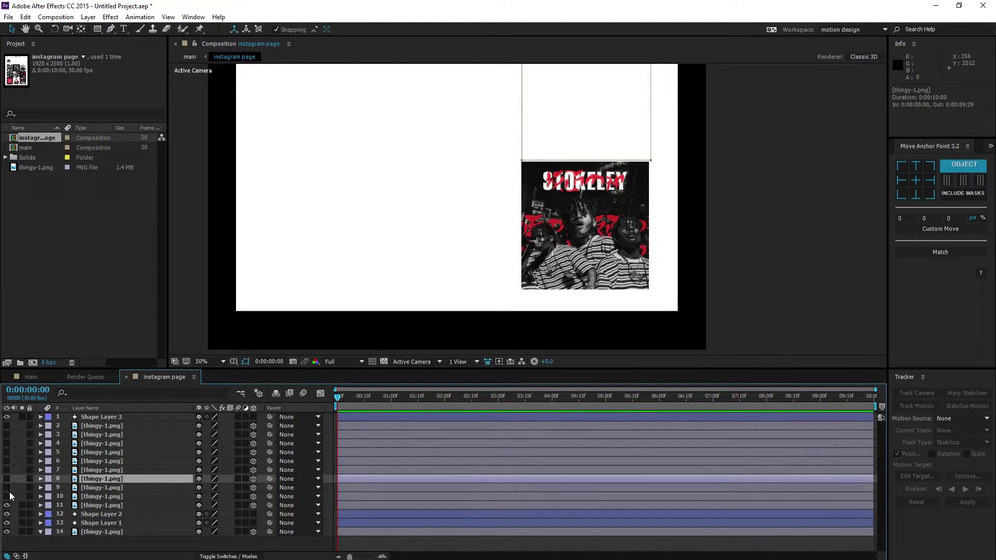
- Try a Y Rotation of -90° on the STOKELEY post's layer and reset it to 0°
{"action": "left_click", "coordinate": [97, 505]}
{"action": "key", "text": "r"}
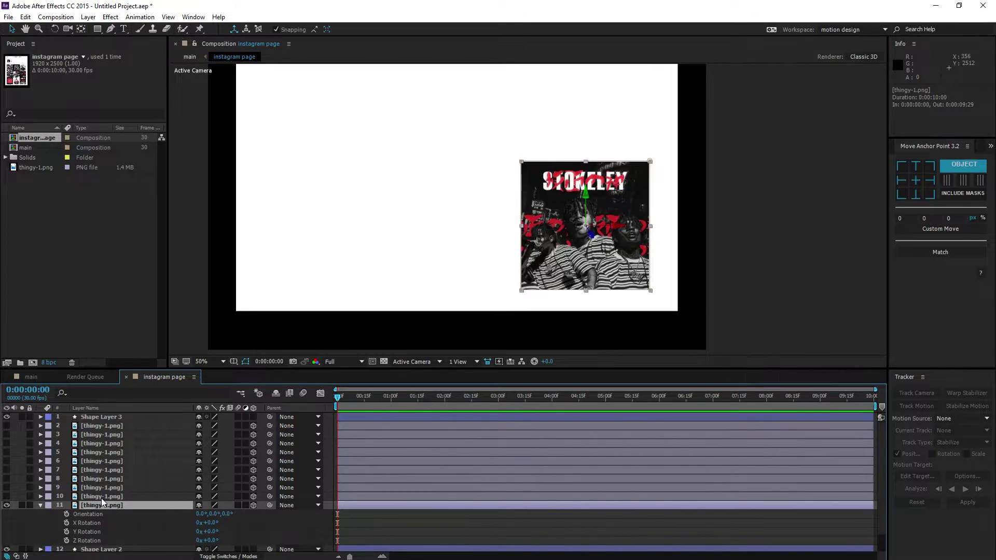
{"action": "left_click_drag", "start_coordinate": [210, 511], "coordinate": [169, 513]}
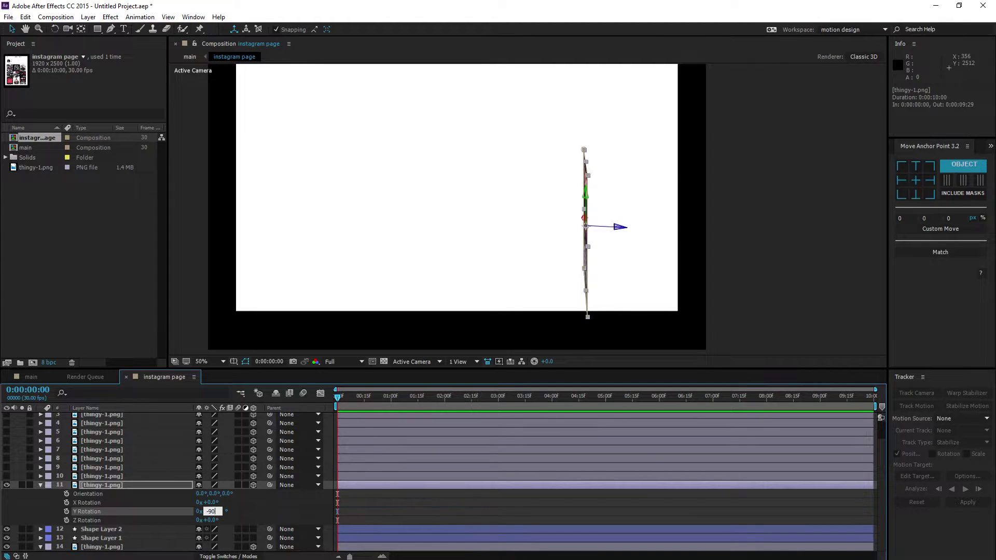
{"action": "key", "text": "Return"}
{"action": "left_click_drag", "start_coordinate": [212, 520], "coordinate": [227, 515]}
{"action": "key", "text": "ctrl+z"}
{"action": "left_click", "coordinate": [213, 511]}
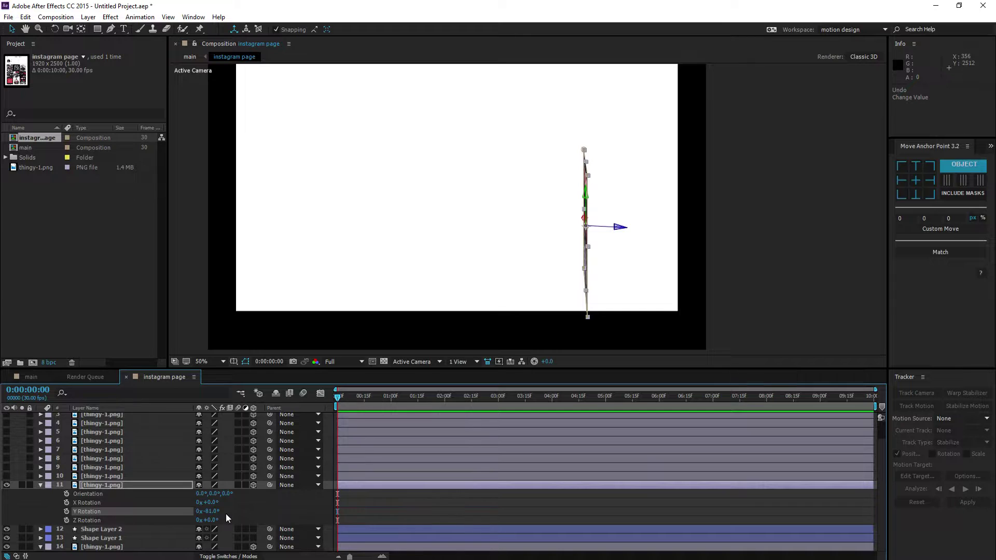
{"action": "type", "text": "0"}
{"action": "key", "text": "Return"}
- Set the STOKELEY layer's Z Rotation to -45° and its Y Rotation to -90°
{"action": "mouse_move", "coordinate": [210, 520]}
{"action": "left_mouse_down"}
{"action": "mouse_move", "coordinate": [190, 522]}
{"action": "mouse_move", "coordinate": [205, 522]}
{"action": "left_mouse_up"}
{"action": "left_click", "coordinate": [218, 520]}
{"action": "type", "text": "-45"}
{"action": "key", "text": "Return"}
{"action": "left_click_drag", "start_coordinate": [212, 512], "coordinate": [175, 512]}
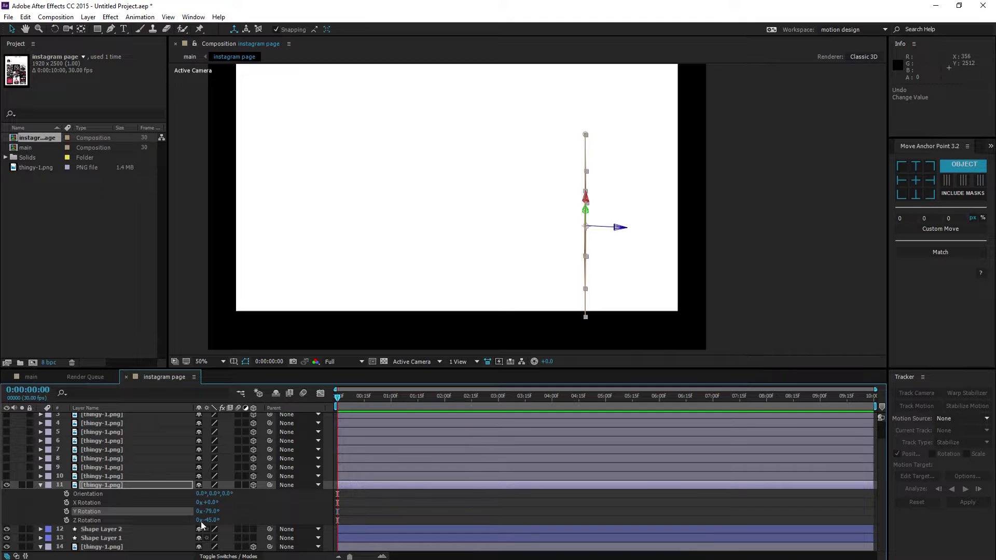
{"action": "type", "text": "90"}
{"action": "key", "text": "Return"}
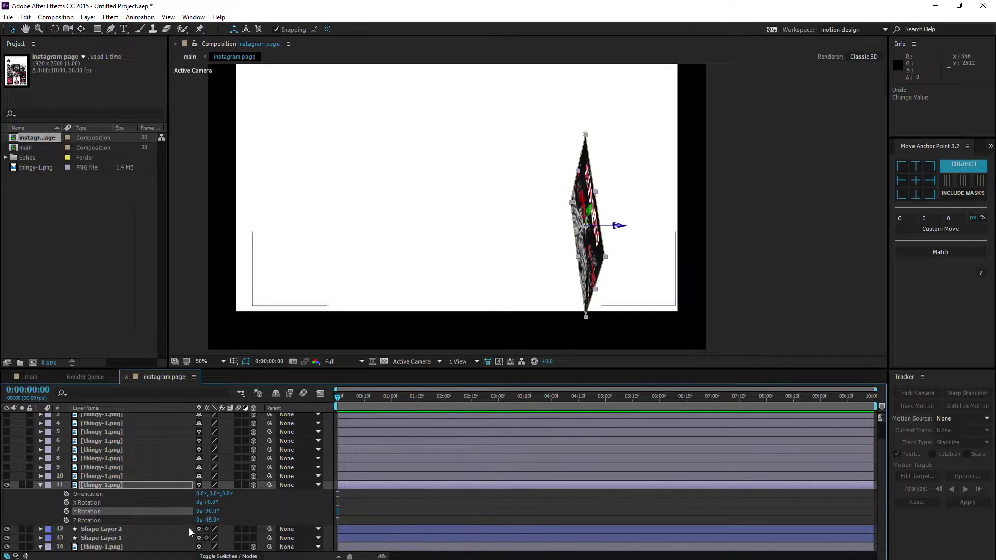
- Start keyframing the STOKELEY layer's Y Rotation, Z Rotation and Scale at 0:00:00:00
{"action": "left_click", "coordinate": [66, 513]}
{"action": "left_click", "coordinate": [66, 520]}
{"action": "left_click", "coordinate": [120, 486]}
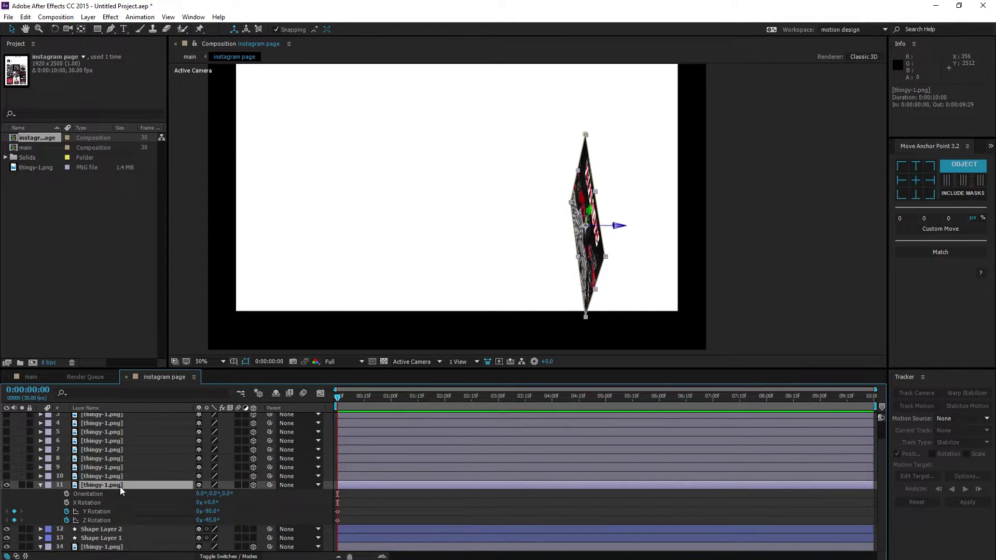
{"action": "key", "text": "shift+s"}
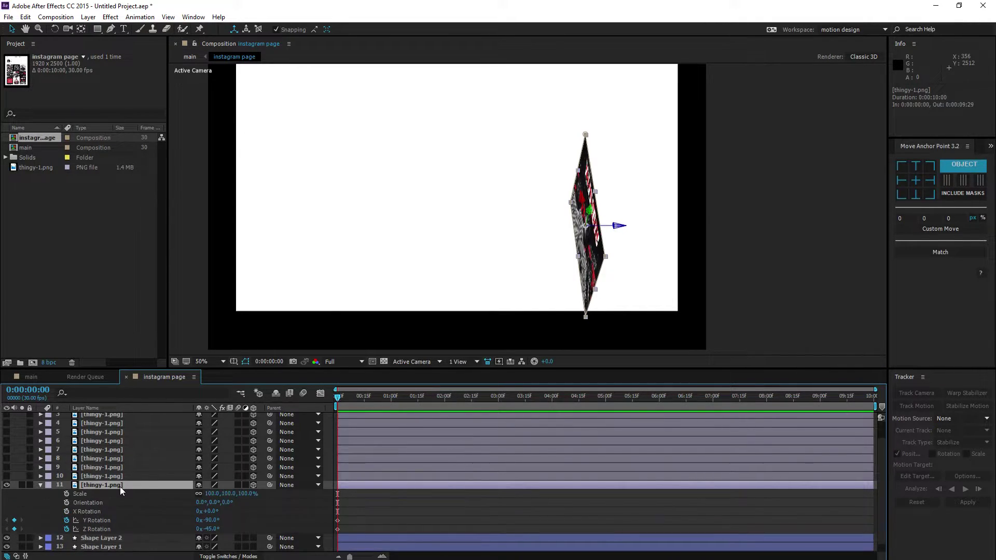
{"action": "left_click", "coordinate": [67, 494]}
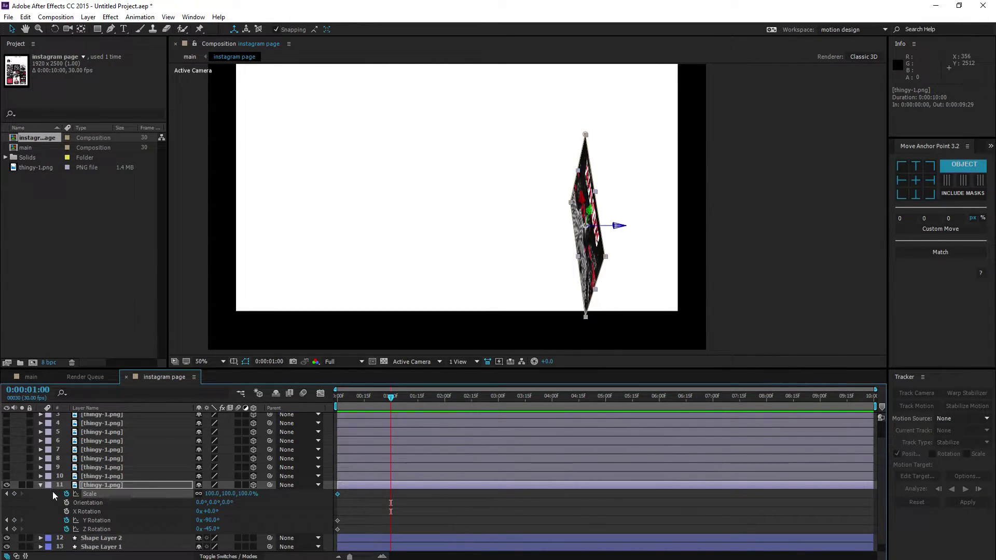
- Add keyframes at 0:00:01:00 with Scale at 100% and both Y Rotation and Z Rotation at 0°
{"action": "left_click", "coordinate": [14, 520]}
{"action": "left_click", "coordinate": [14, 530]}
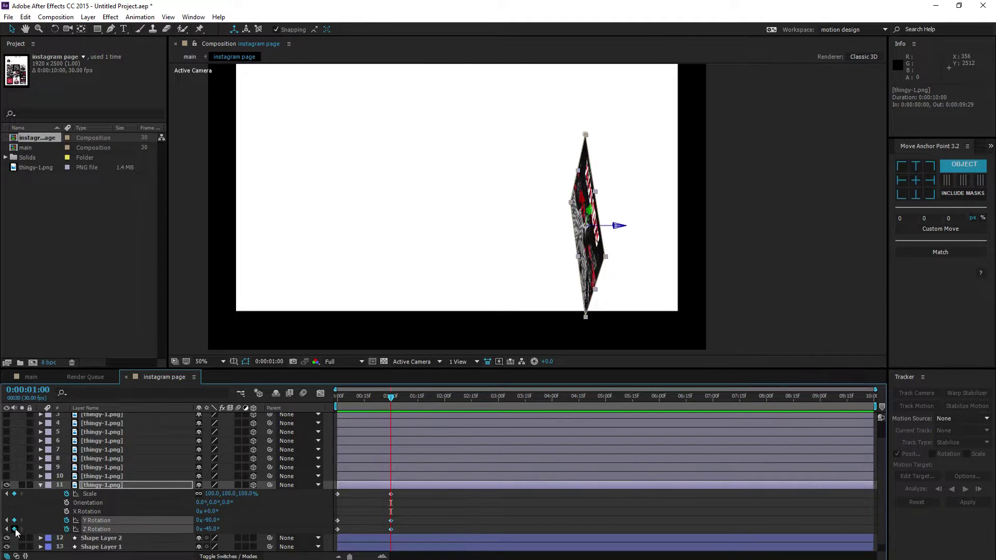
{"action": "left_click", "coordinate": [210, 520]}
{"action": "type", "text": "0"}
{"action": "key", "text": "Return"}
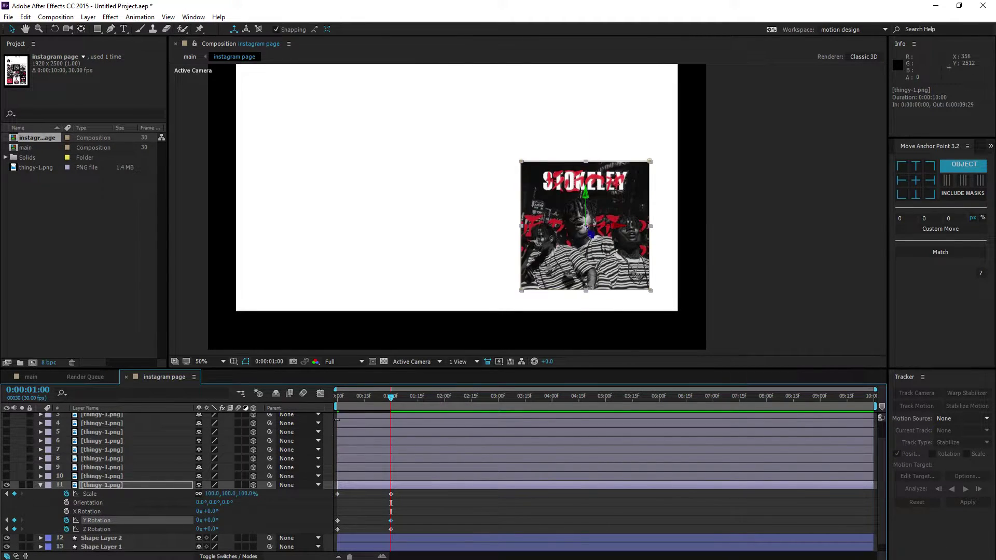
- Set the STOKELEY layer's Scale to 0% at 0:00:00:00 and preview its entrance
{"action": "left_click_drag", "start_coordinate": [357, 405], "coordinate": [276, 412]}
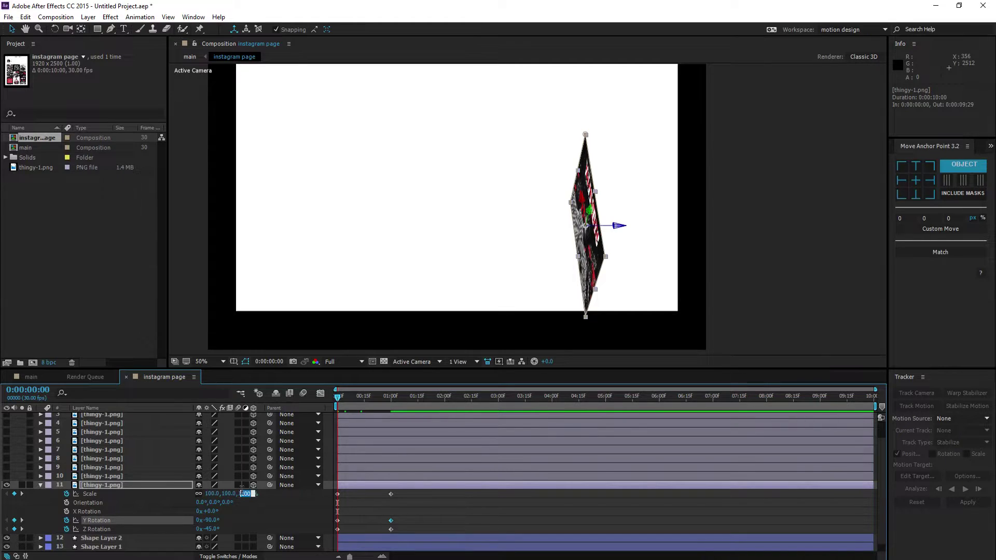
{"action": "type", "text": "0"}
{"action": "key", "text": "Return"}
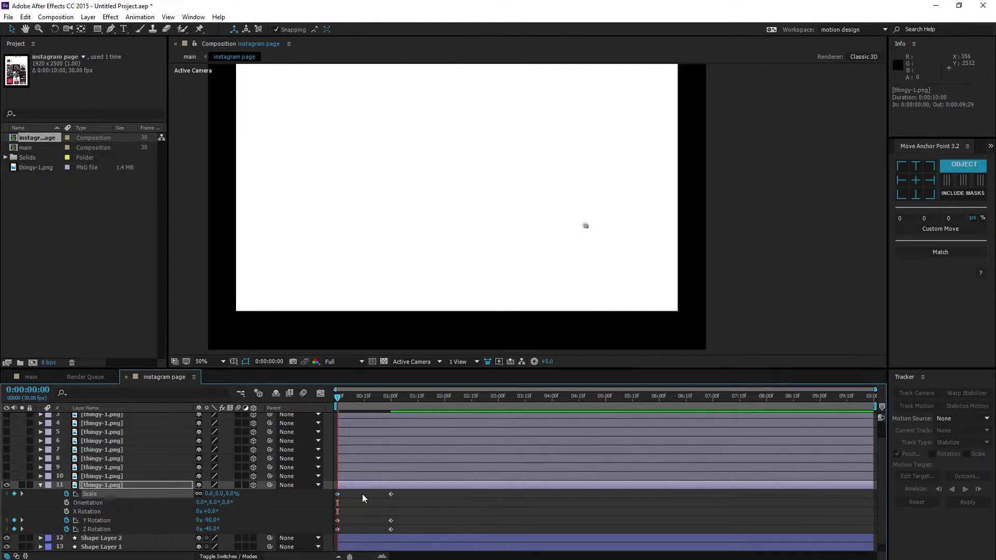
{"action": "key", "text": "space"}
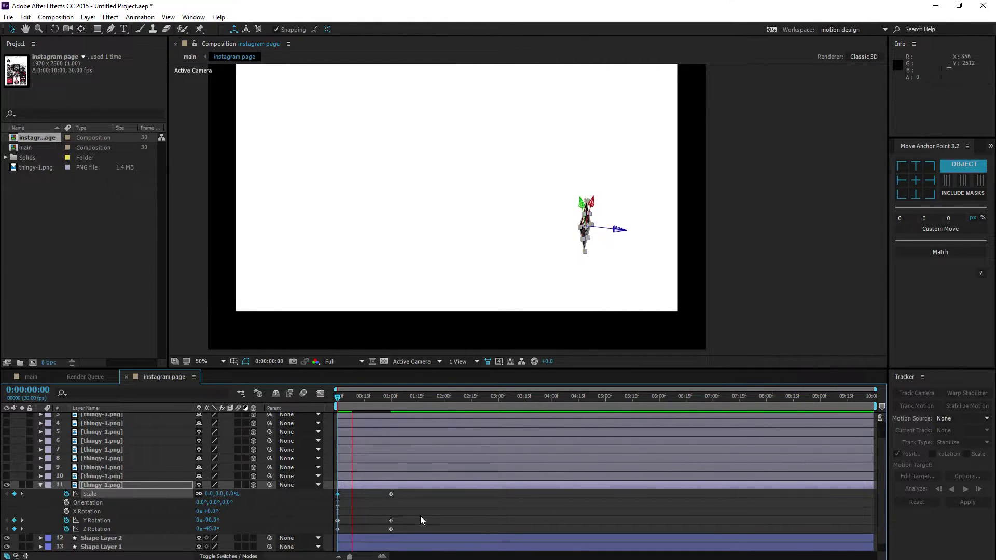
{"action": "left_click", "coordinate": [410, 494]}
{"action": "left_click_drag", "start_coordinate": [344, 399], "coordinate": [336, 402]}
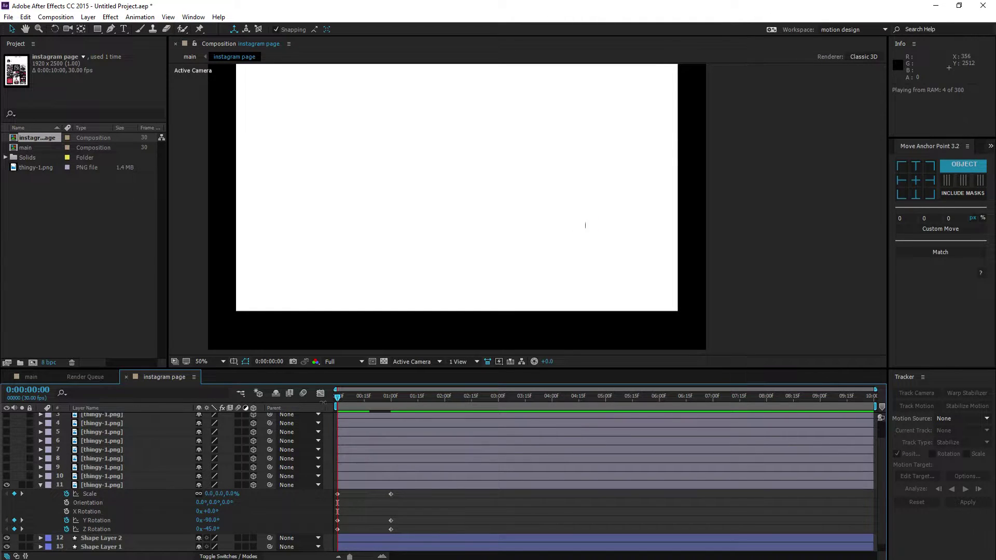
{"action": "key", "text": "space"}
{"action": "key", "text": "space"}
- Apply Easy Ease to all the STOKELEY keyframes, reshape their speed graph to peak early with a long slow-down, and preview the animation
{"action": "left_click_drag", "start_coordinate": [400, 496], "coordinate": [325, 534]}
{"action": "key", "text": "F9"}
{"action": "left_click", "coordinate": [321, 393]}
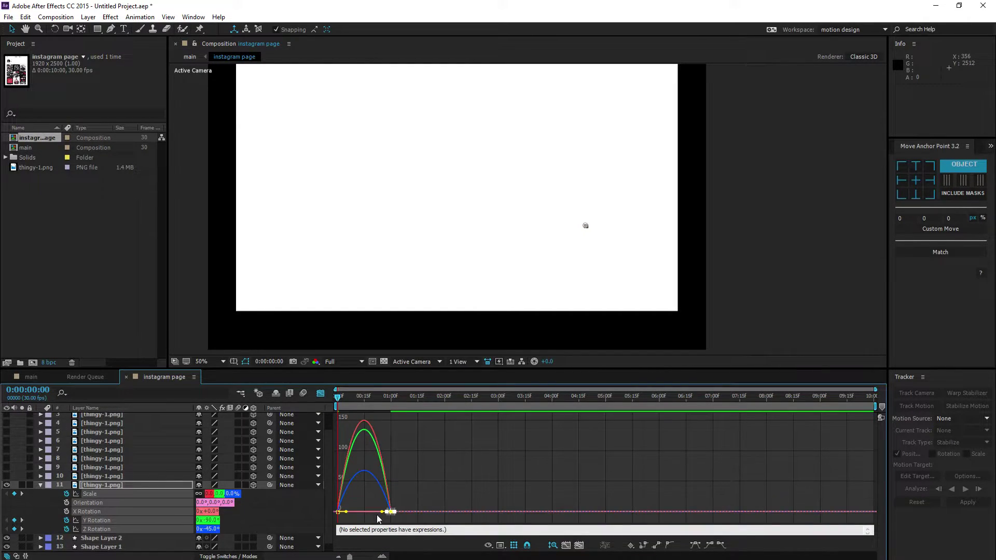
{"action": "left_click_drag", "start_coordinate": [381, 514], "coordinate": [335, 514]}
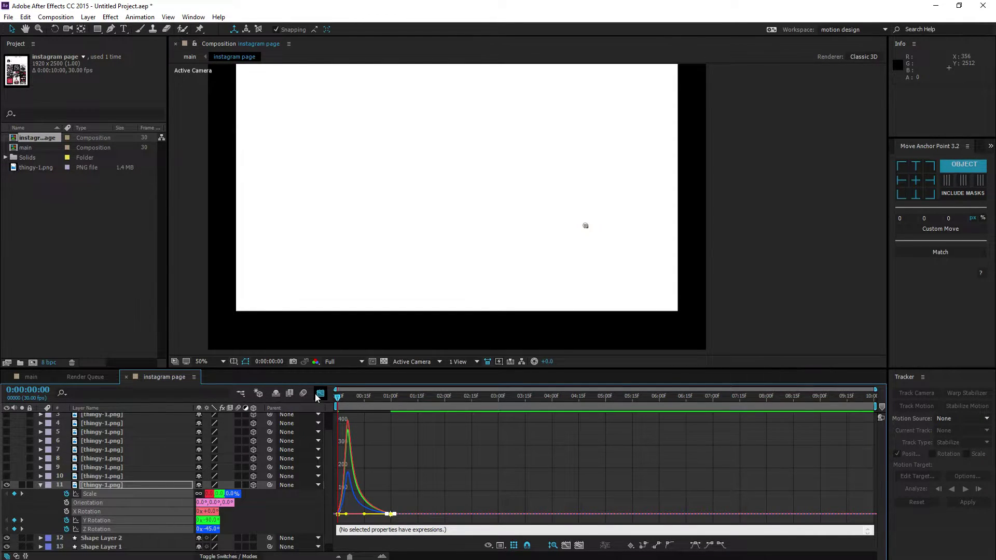
{"action": "key", "text": "shift+F3"}
{"action": "left_click", "coordinate": [427, 495]}
{"action": "key", "text": "space"}
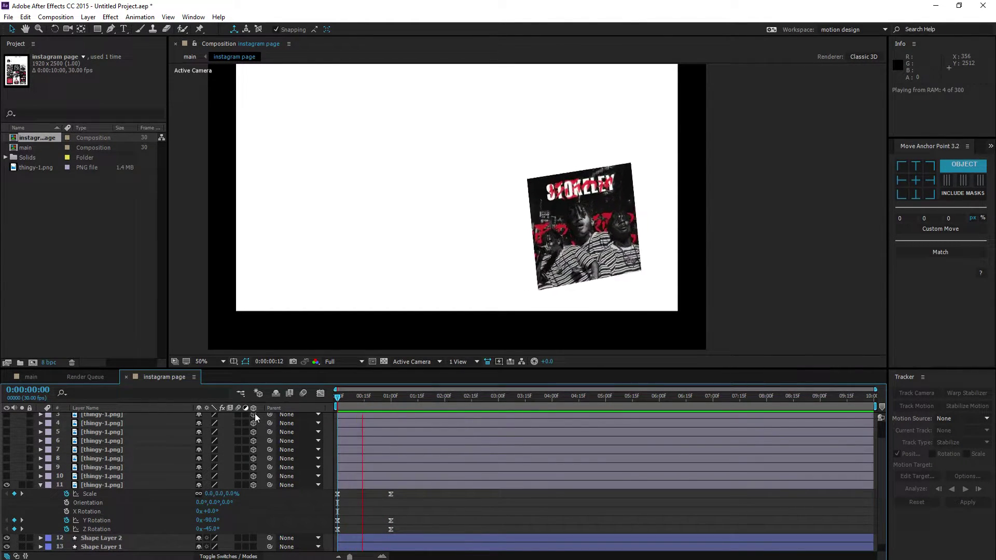
{"action": "key", "text": "space"}
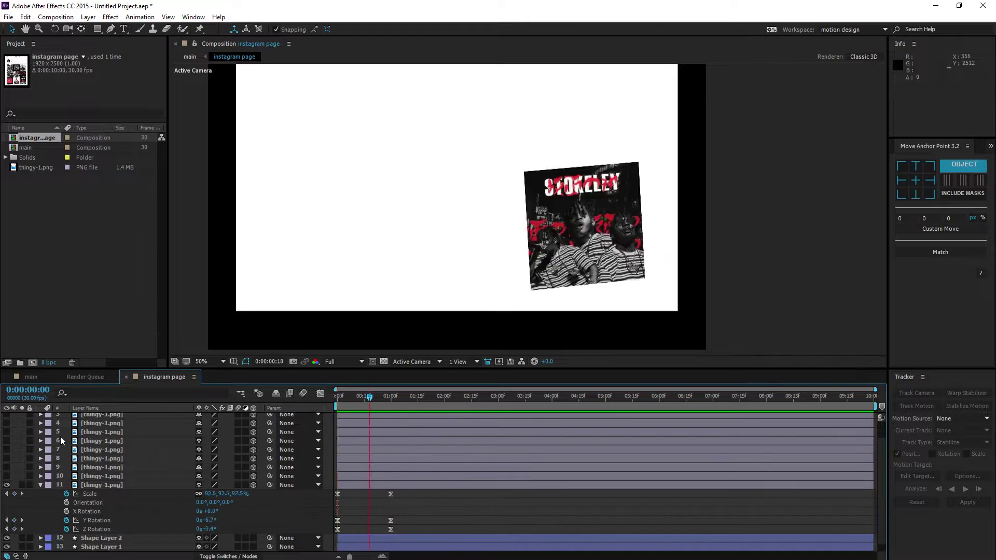
- Enable motion blur for the composition and for layers 2 to 11
{"action": "left_click", "coordinate": [41, 486]}
{"action": "left_click", "coordinate": [301, 393]}
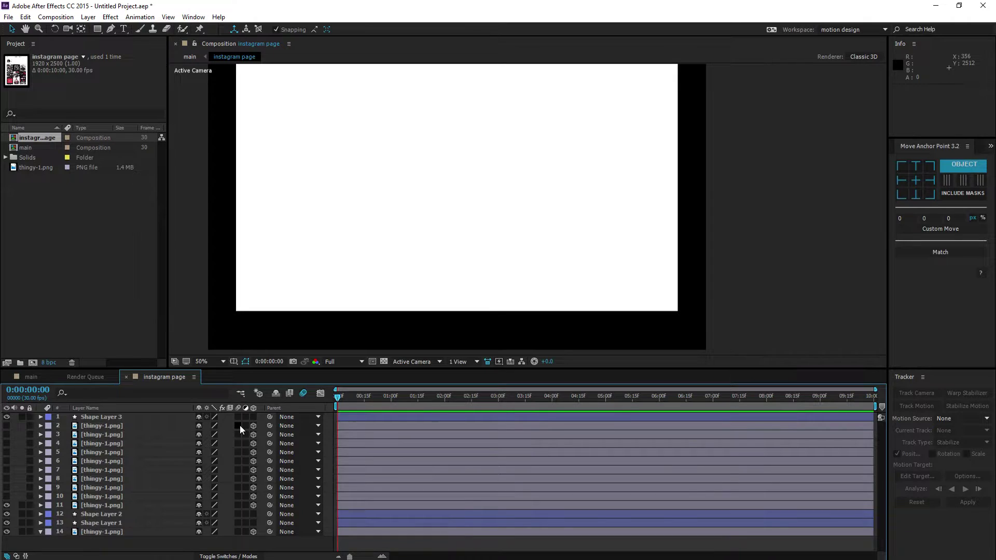
{"action": "left_click_drag", "start_coordinate": [235, 505], "coordinate": [235, 505]}
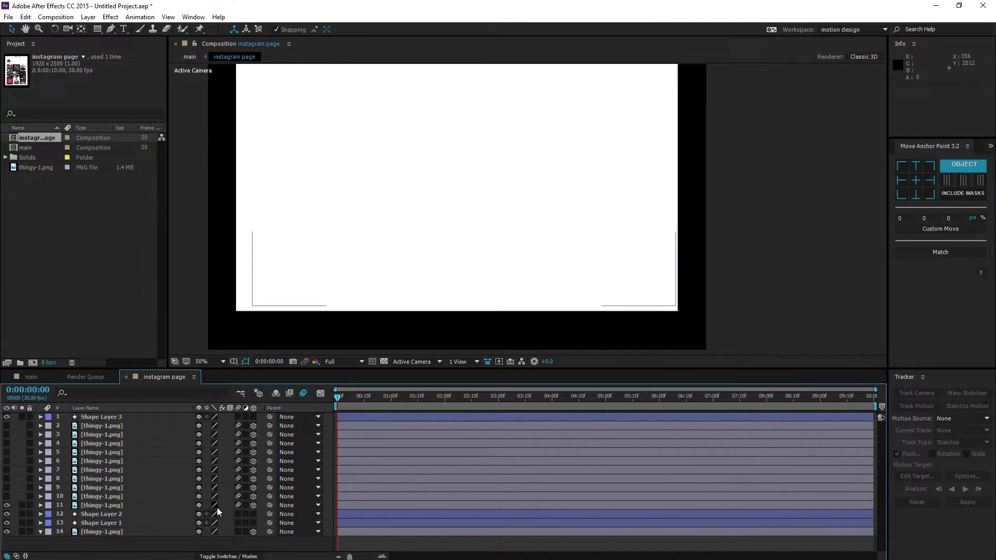
- Try a motion blur Shutter Angle of 720° in the composition's advanced settings
{"action": "key", "text": "ctrl+k"}
{"action": "left_click", "coordinate": [62, 48]}
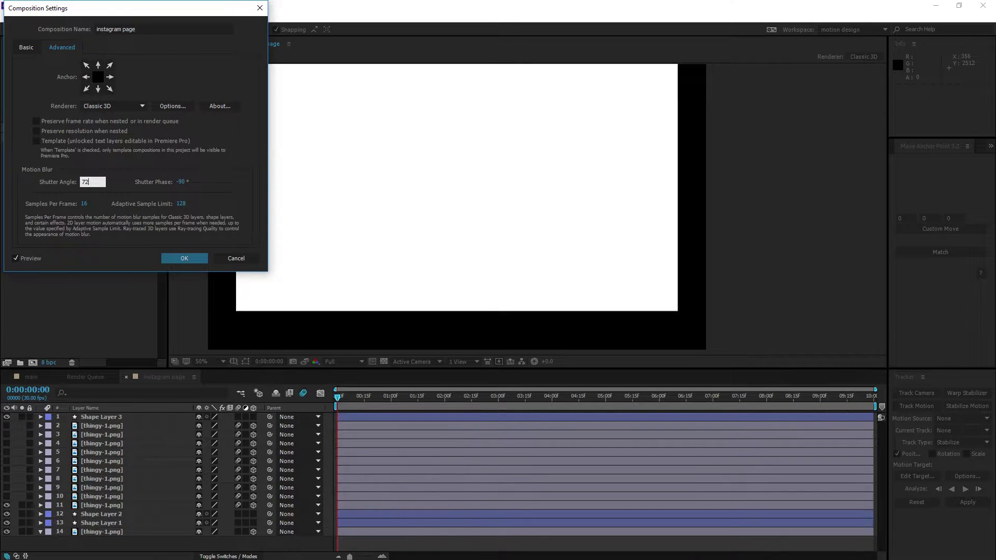
{"action": "left_click", "coordinate": [227, 257]}
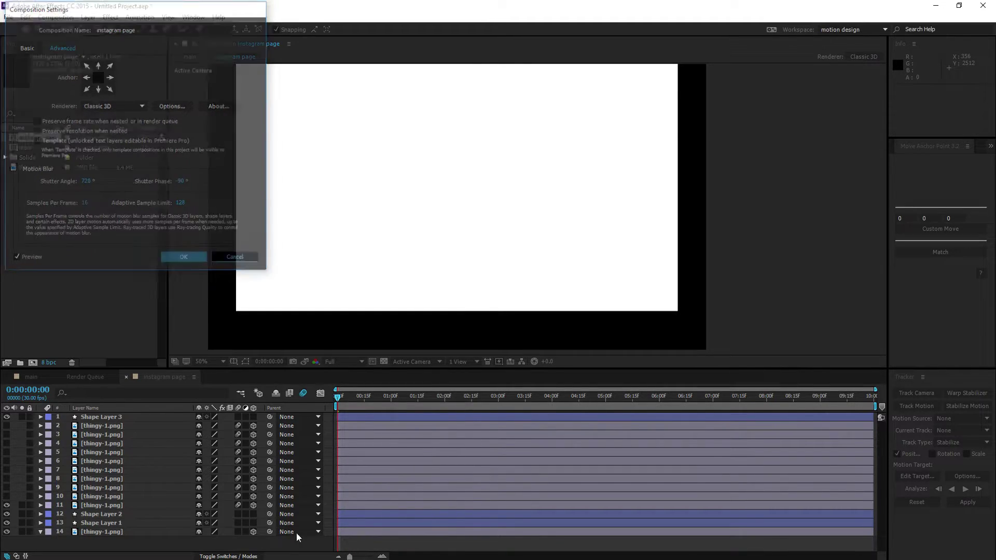
{"action": "key", "text": "ctrl+s"}
{"action": "key", "text": "Escape"}
- Copy all the Scale, Y Rotation and Z Rotation keyframes of layer 11, the STOKELEY post
{"action": "left_click_drag", "start_coordinate": [363, 401], "coordinate": [205, 418]}
{"action": "left_click", "coordinate": [87, 506]}
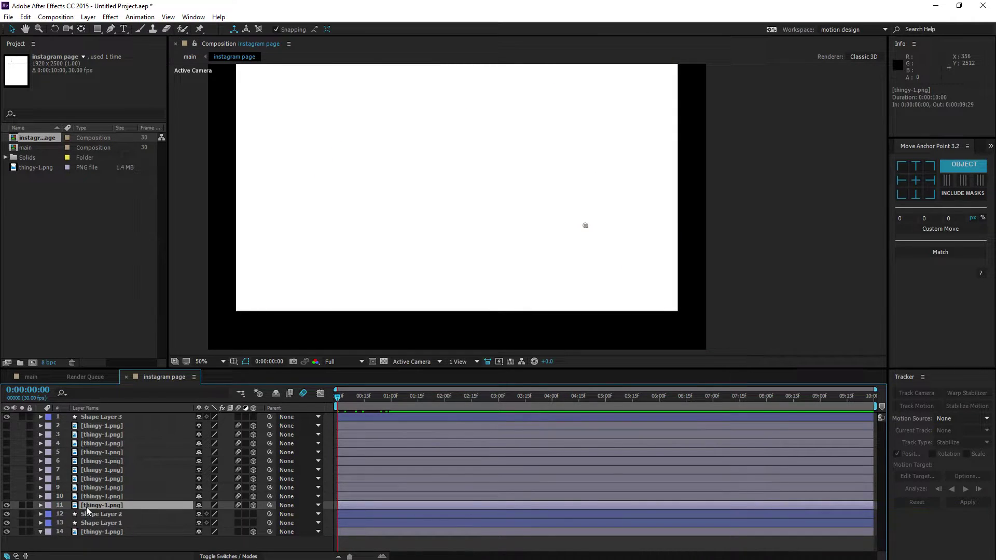
{"action": "key", "text": "u"}
{"action": "left_click_drag", "start_coordinate": [400, 533], "coordinate": [331, 515]}
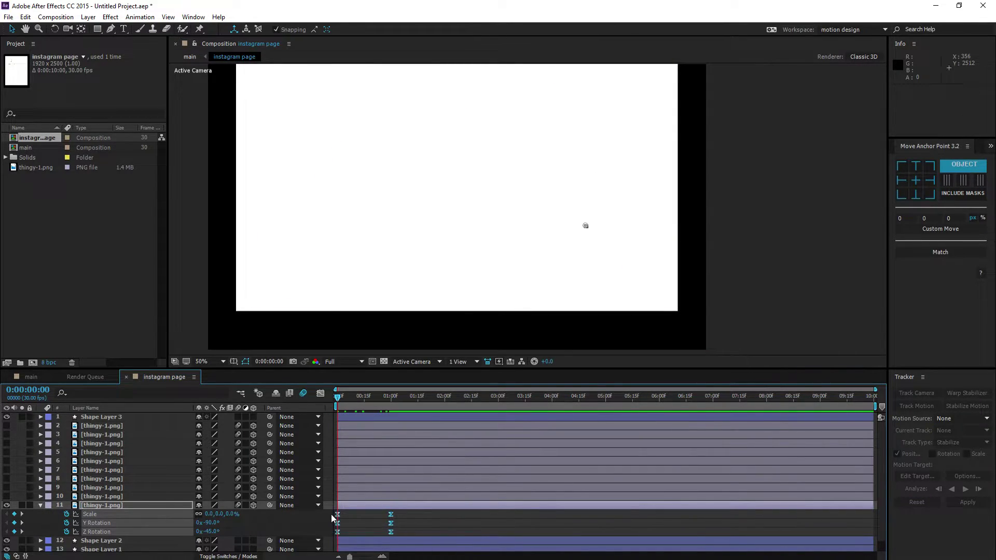
{"action": "left_click", "coordinate": [40, 506]}
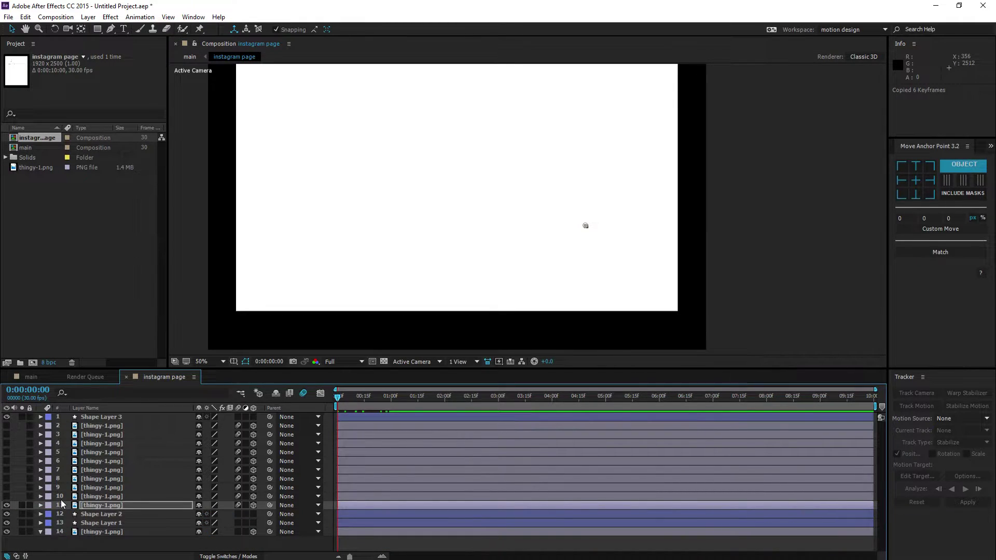
- Paste the copied keyframes onto layer 10 at 0:00:00:05 and make layers 2 to 10 visible
{"action": "key", "text": "space"}
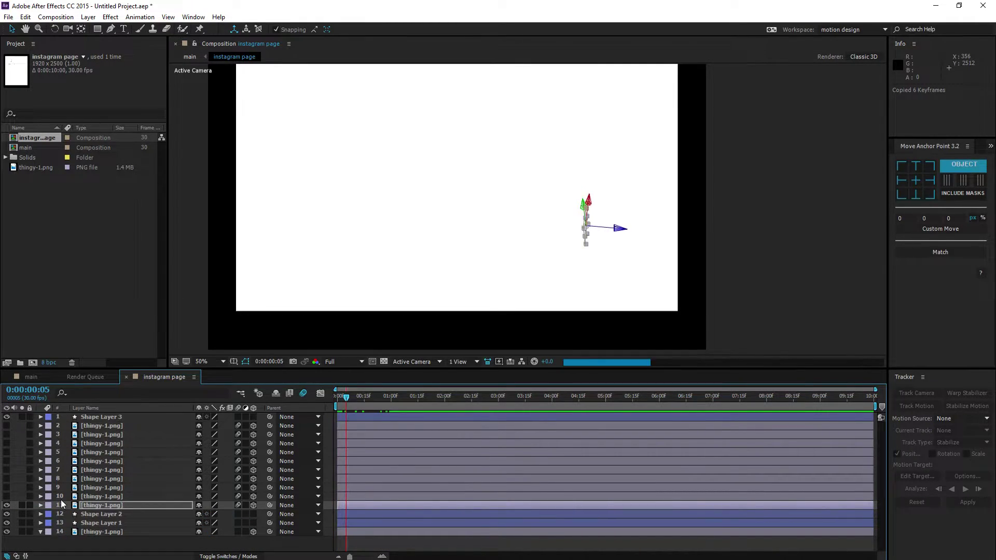
{"action": "left_click", "coordinate": [60, 500]}
{"action": "key", "text": "ctrl+v"}
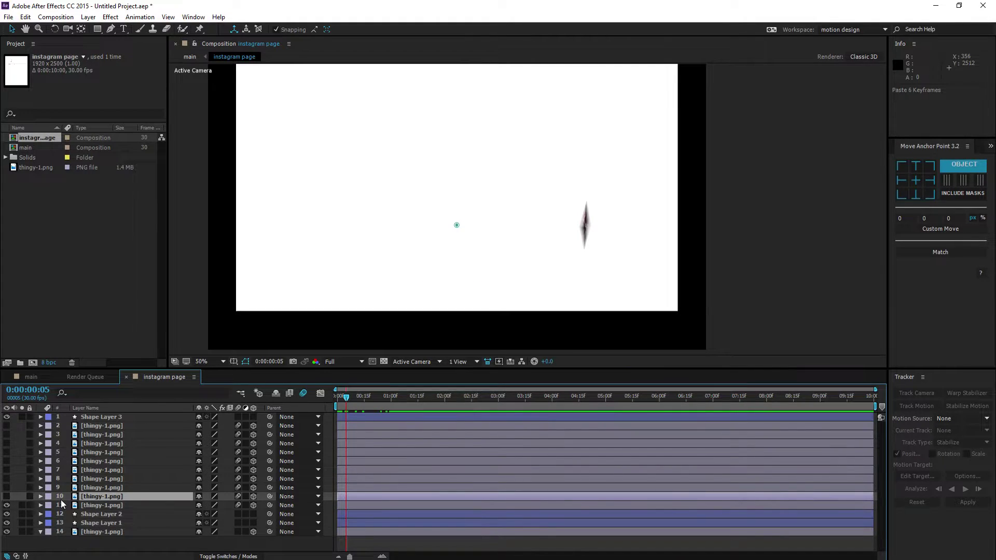
{"action": "left_click", "coordinate": [9, 497]}
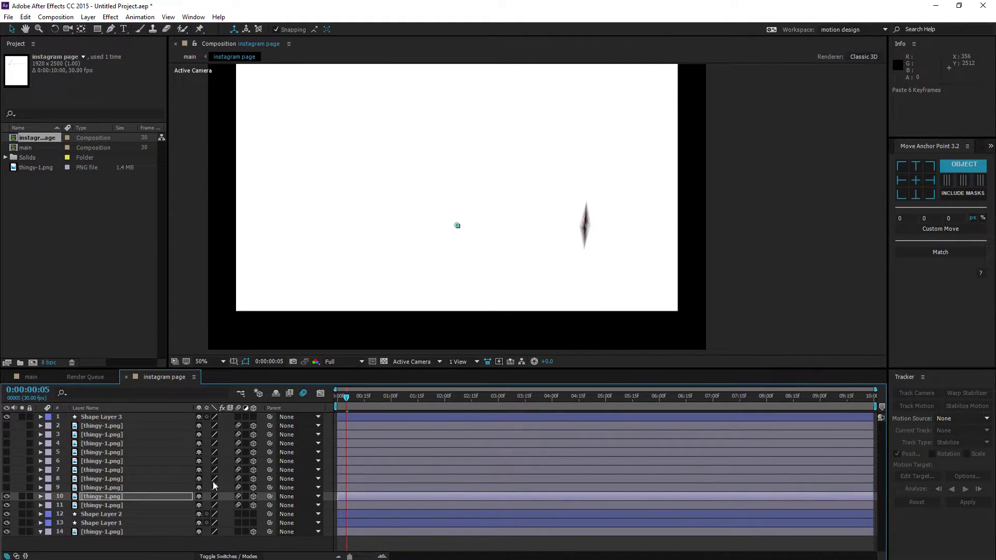
{"action": "left_click_drag", "start_coordinate": [6, 488], "coordinate": [7, 428]}
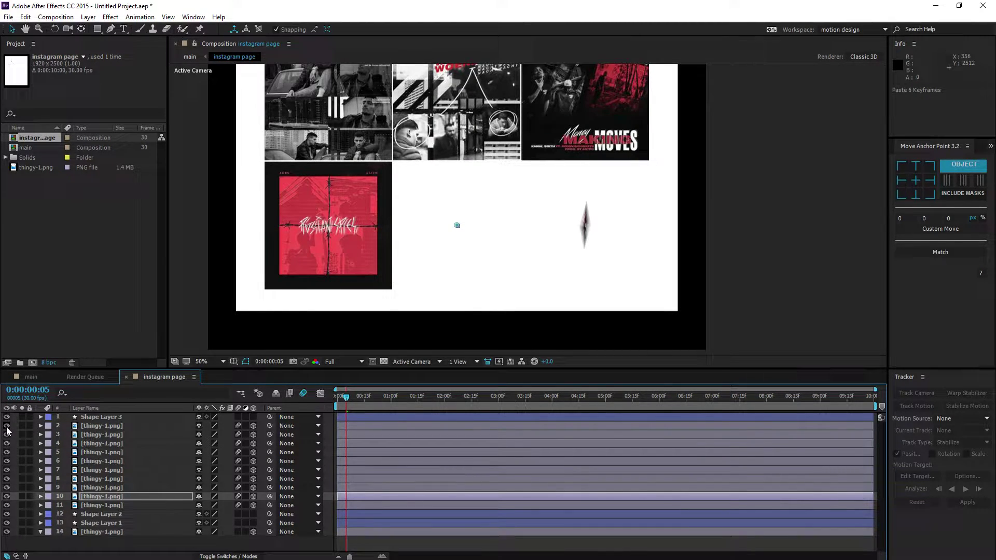
- Paste the keyframes onto layers 9, 8, 7 and 6 in turn, five frames apart, from 0:00:00:10 to 0:00:00:25
{"action": "key", "text": "ctrl+Right"}
{"action": "key", "text": "ctrl+Right"}
{"action": "key", "text": "ctrl+Right"}
{"action": "key", "text": "ctrl+Right"}
{"action": "key", "text": "ctrl+Right"}
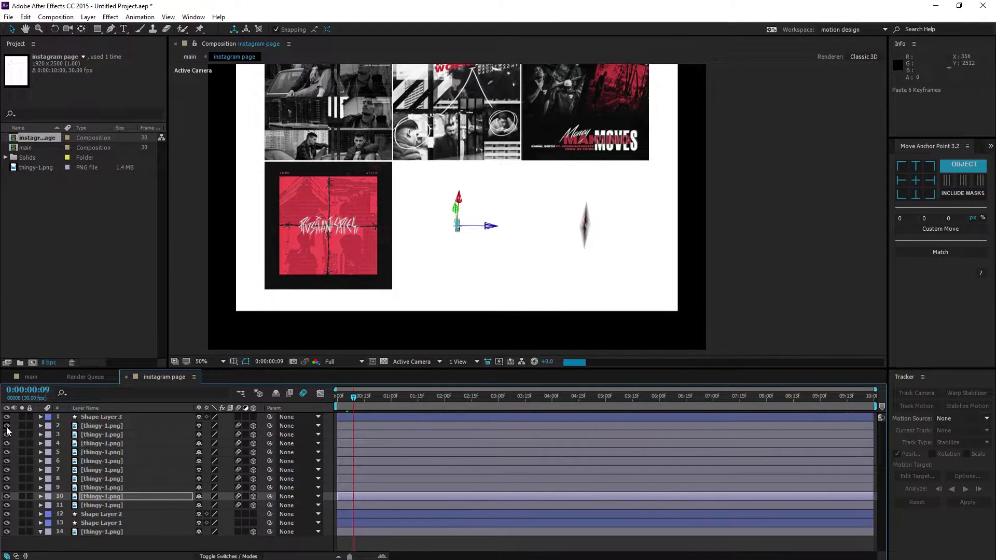
{"action": "key", "text": "ctrl+Up"}
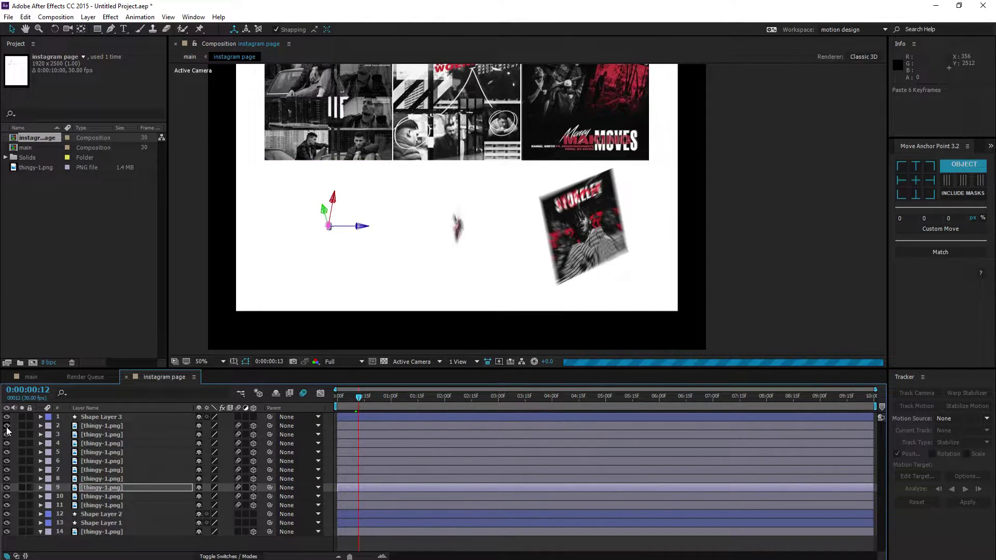
{"action": "key", "text": "ctrl+Up"}
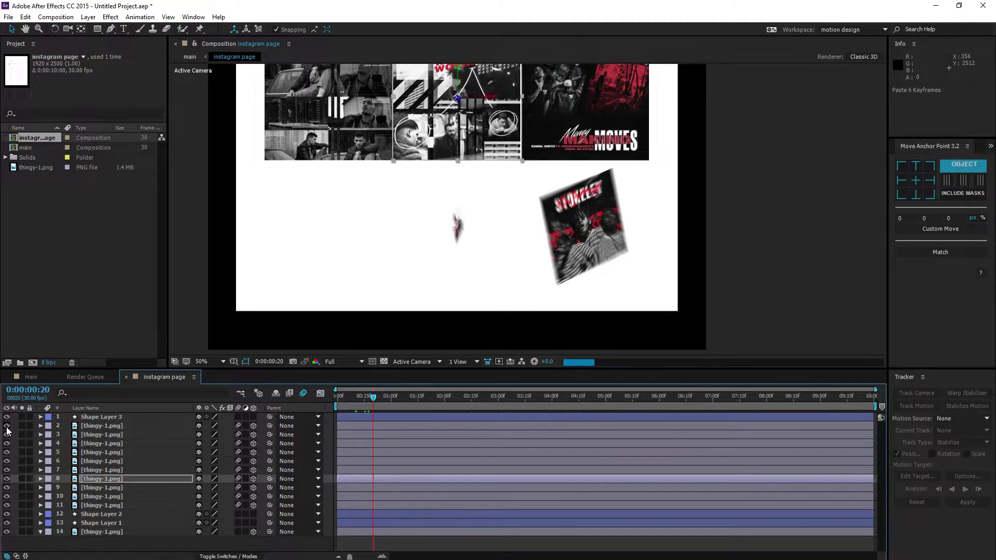
{"action": "key", "text": "ctrl+Up"}
{"action": "key", "text": "ctrl+v"}
{"action": "key", "text": "Page_Down"}
{"action": "key", "text": "Page_Down"}
{"action": "key", "text": "Page_Down"}
{"action": "key", "text": "Page_Down"}
{"action": "key", "text": "Page_Down"}
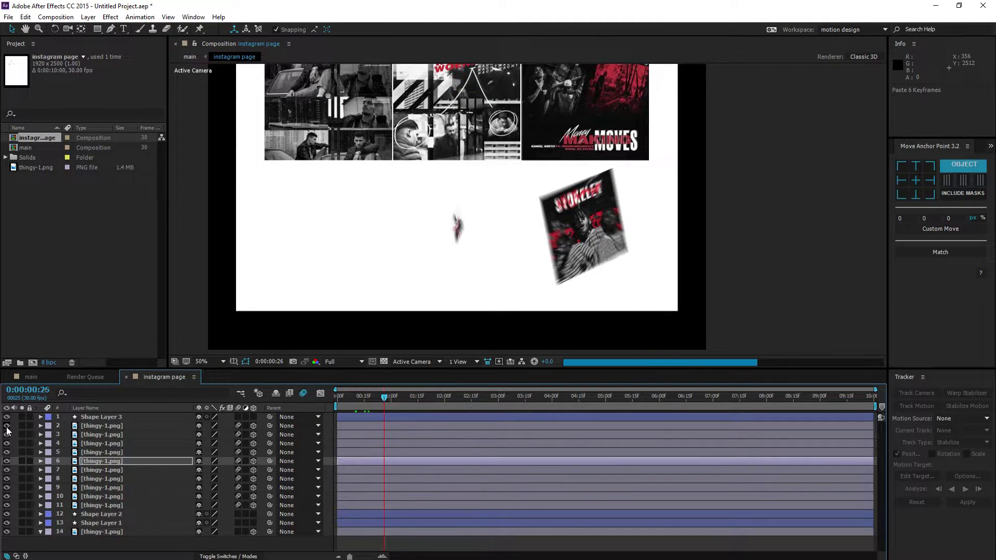
- Paste the keyframes onto layers 5, 4, 3 and 2 in turn, five frames apart, from 0:00:01:00 to 0:00:01:15
{"action": "key", "text": "ctrl+Up"}
{"action": "key", "text": "ctrl+v"}
{"action": "key", "text": "Page_Down"}
{"action": "key", "text": "Page_Down"}
{"action": "key", "text": "Page_Down"}
{"action": "key", "text": "Page_Down"}
{"action": "key", "text": "Page_Down"}
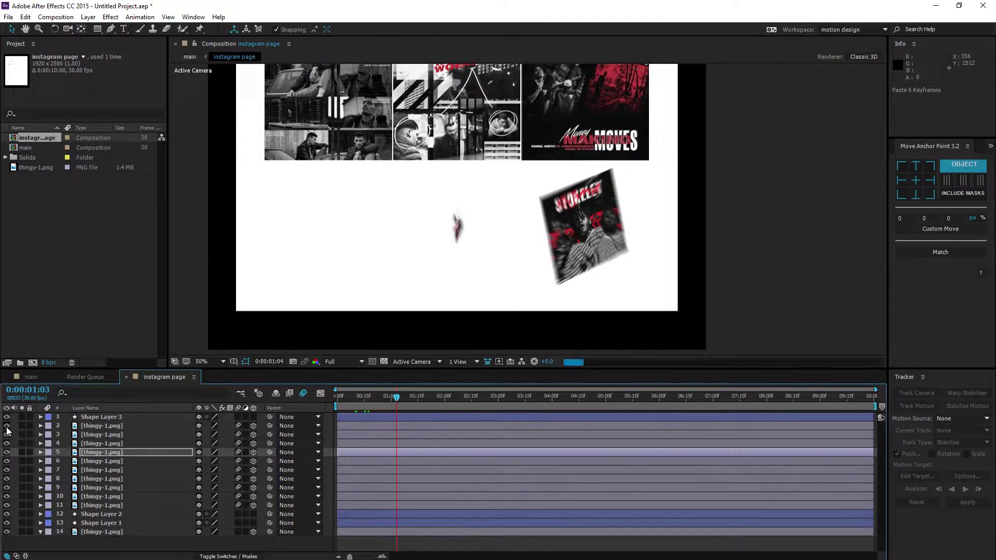
{"action": "key", "text": "ctrl+Up"}
{"action": "key", "text": "Page_Down"}
{"action": "key", "text": "Page_Down"}
{"action": "key", "text": "Page_Down"}
{"action": "key", "text": "Page_Down"}
{"action": "key", "text": "Page_Down"}
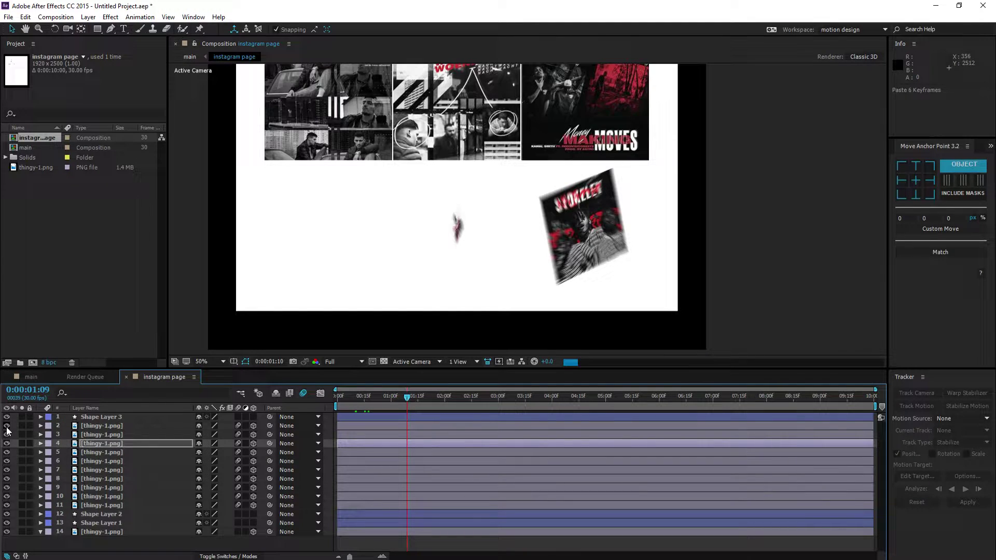
{"action": "key", "text": "ctrl+Up"}
{"action": "key", "text": "Page_Down"}
{"action": "key", "text": "Page_Down"}
{"action": "key", "text": "Page_Down"}
{"action": "key", "text": "Page_Down"}
{"action": "key", "text": "Page_Down"}
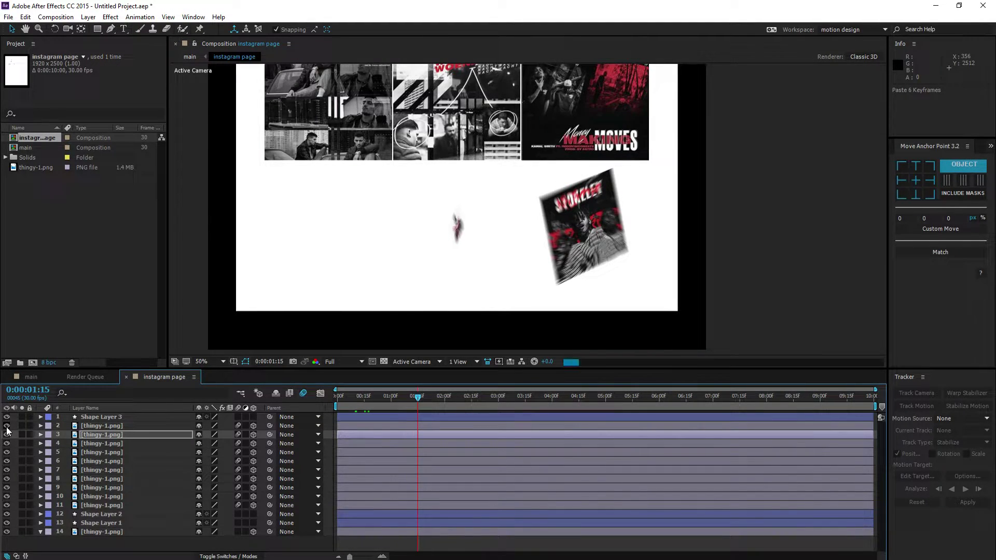
{"action": "key", "text": "ctrl+Up"}
{"action": "left_click", "coordinate": [155, 544]}
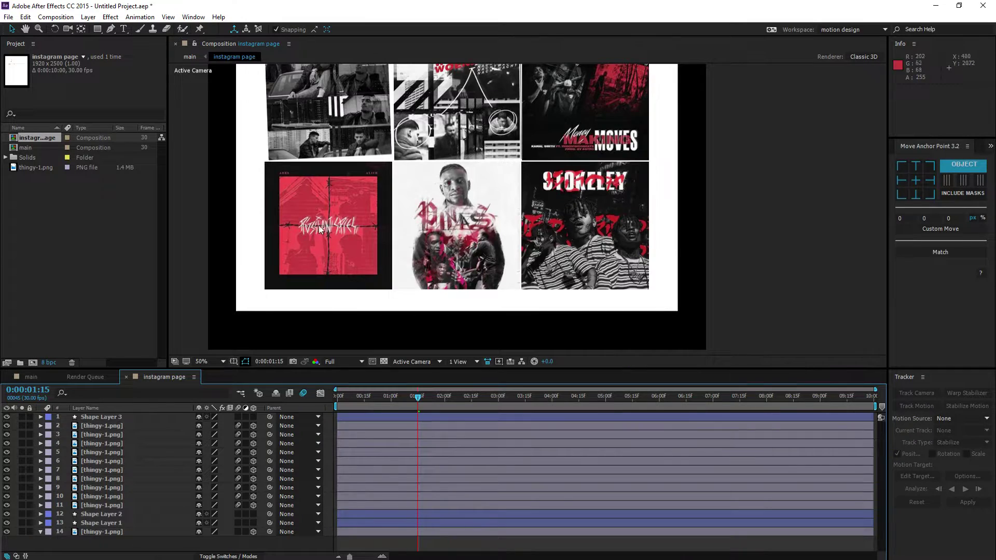
- Preview the staggered entrances of the posts with the whole profile page in view
{"action": "scroll", "coordinate": [321, 219], "scroll_direction": "down", "scroll_amount": 2}
{"action": "key", "text": "space"}
{"action": "left_click_drag", "start_coordinate": [416, 166], "coordinate": [410, 262]}
{"action": "scroll", "coordinate": [394, 243], "scroll_direction": "down", "scroll_amount": 1}
{"action": "scroll", "coordinate": [398, 232], "scroll_direction": "up", "scroll_amount": 1}
{"action": "key", "text": "v"}
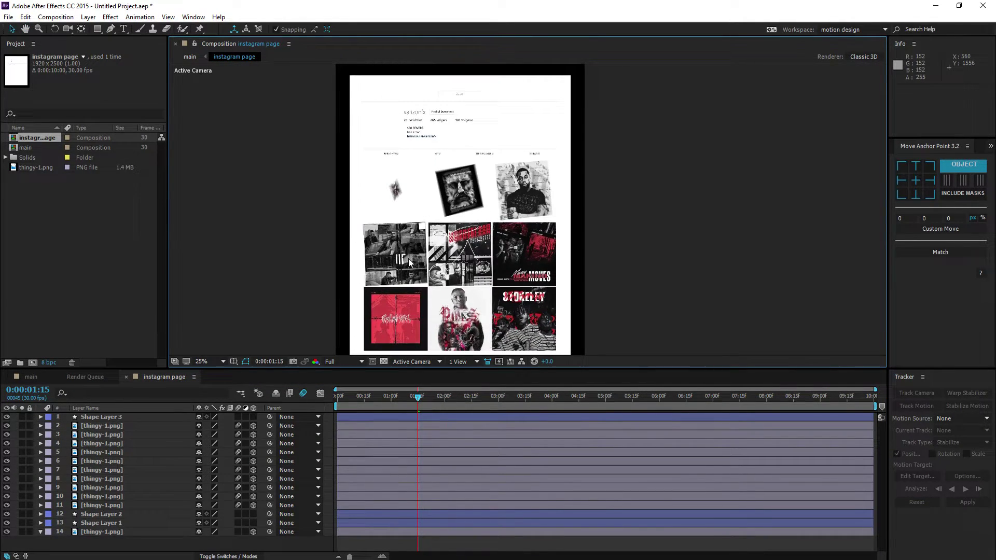
{"action": "key", "text": "space"}
{"action": "key", "text": "Return"}
{"action": "key", "text": "ctrl+s"}
{"action": "key", "text": "Escape"}
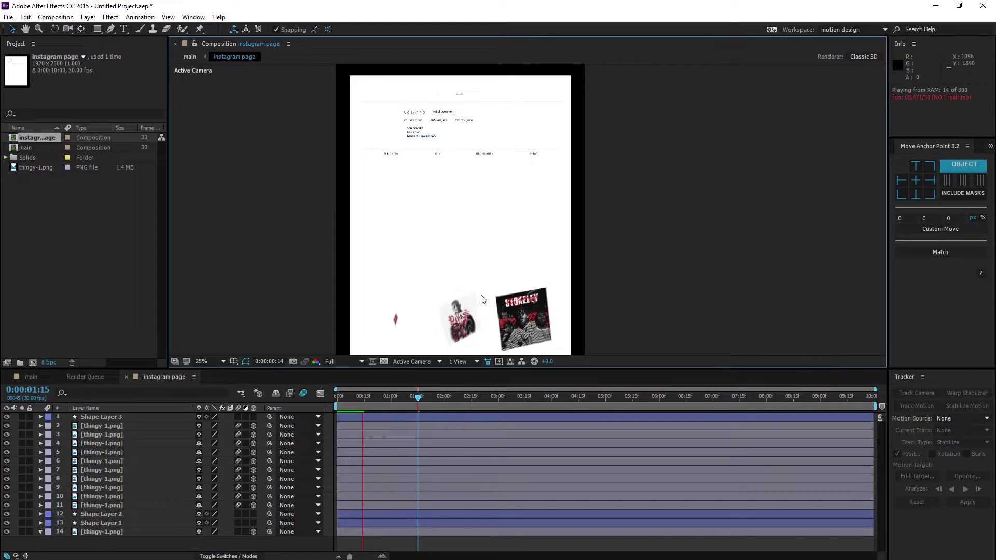
{"action": "left_click", "coordinate": [419, 399]}
- Set the preview Resolution to Third, play back the animation and return to 0:00:00:00
{"action": "left_click", "coordinate": [991, 146]}
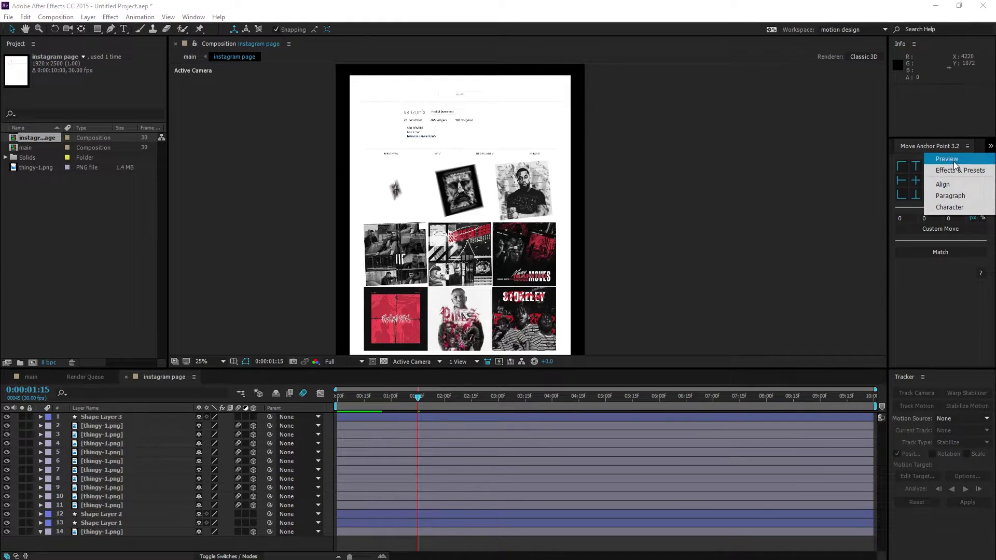
{"action": "left_click", "coordinate": [955, 164]}
{"action": "left_click", "coordinate": [968, 289]}
{"action": "left_click", "coordinate": [948, 338]}
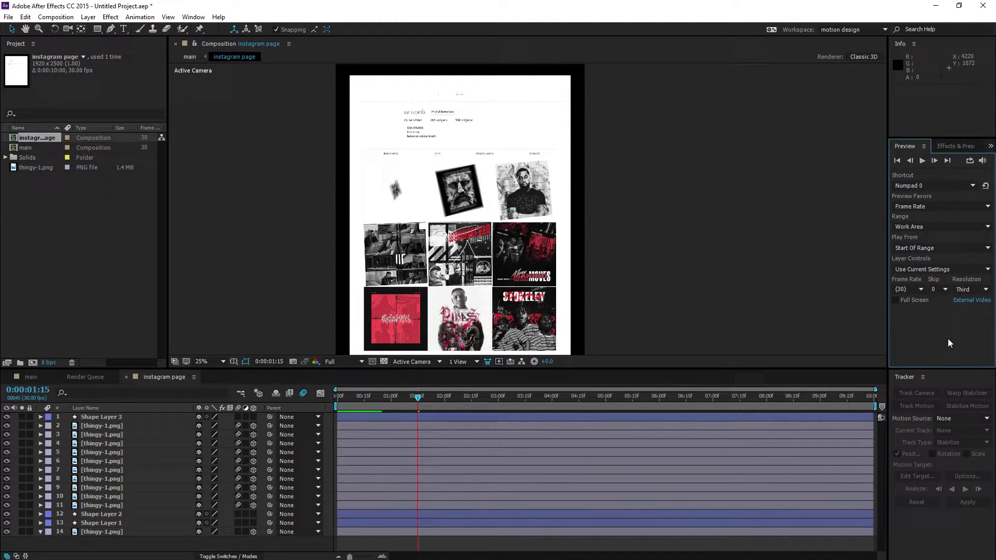
{"action": "key", "text": "space"}
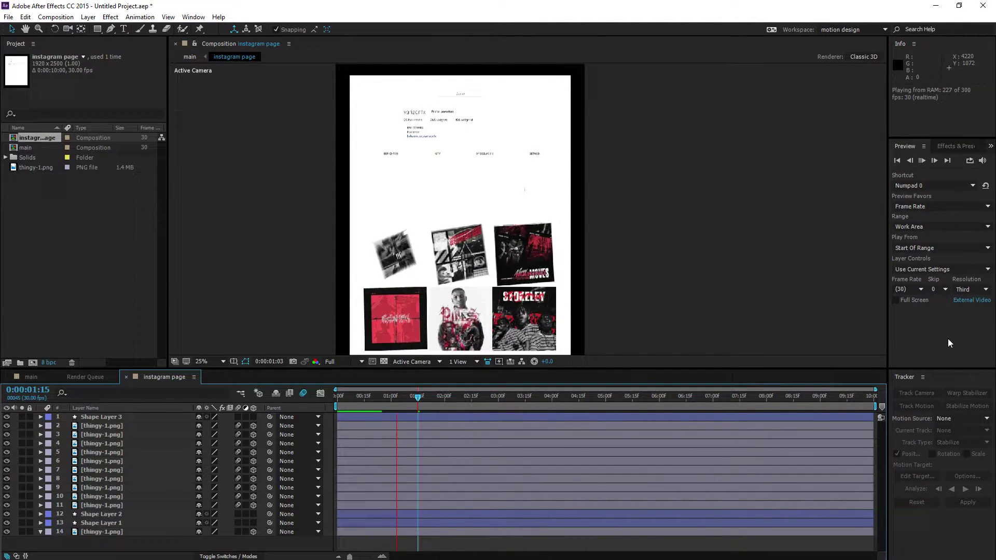
{"action": "left_click", "coordinate": [388, 397]}
{"action": "left_click_drag", "start_coordinate": [388, 399], "coordinate": [297, 400]}
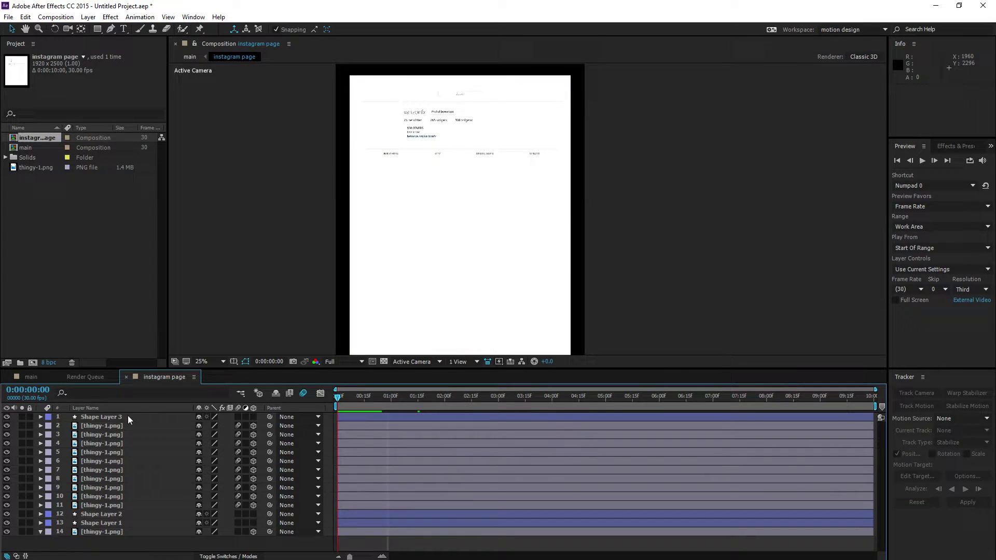
{"action": "key", "text": "ctrl+s"}
{"action": "key", "text": "Escape"}
- Close the instagram page and Render Queue timelines so that only the main composition stays open
{"action": "mouse_move", "coordinate": [369, 400]}
{"action": "left_mouse_down"}
{"action": "mouse_move", "coordinate": [420, 403]}
{"action": "mouse_move", "coordinate": [341, 403]}
{"action": "mouse_move", "coordinate": [352, 402]}
{"action": "left_mouse_up"}
{"action": "left_click", "coordinate": [126, 377]}
{"action": "left_click", "coordinate": [69, 377]}
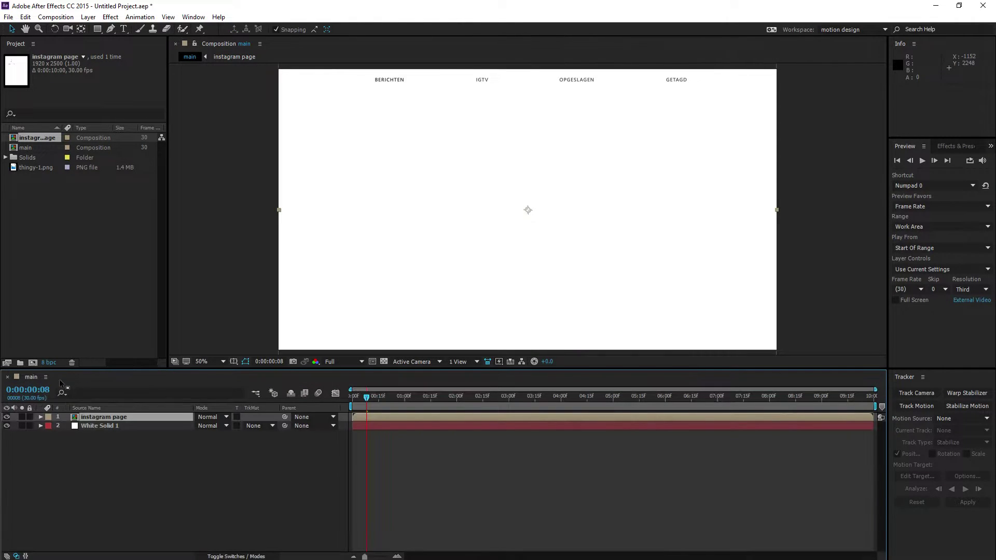
- Set the instagram page layer's Scale to 70% in the main composition
{"action": "left_click_drag", "start_coordinate": [369, 400], "coordinate": [342, 400]}
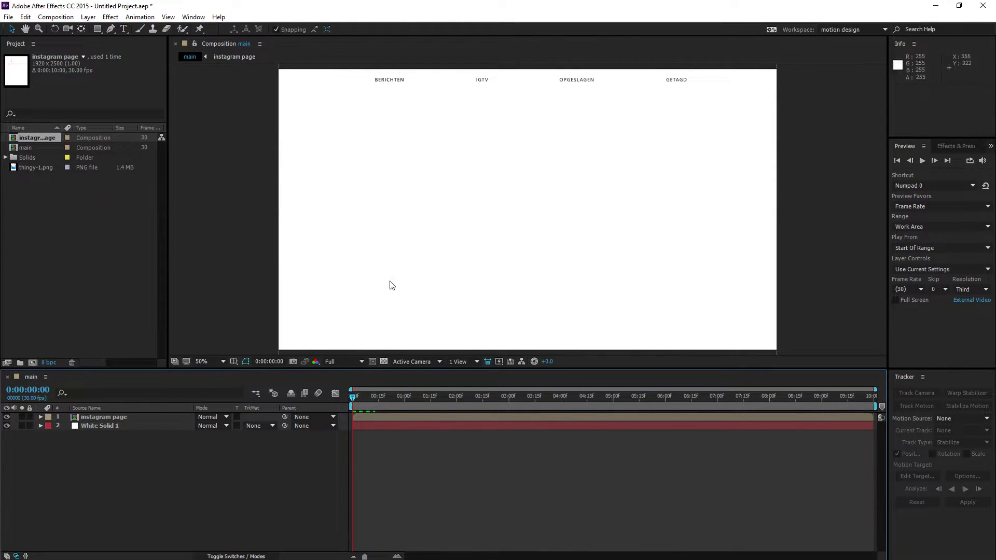
{"action": "key", "text": "comma"}
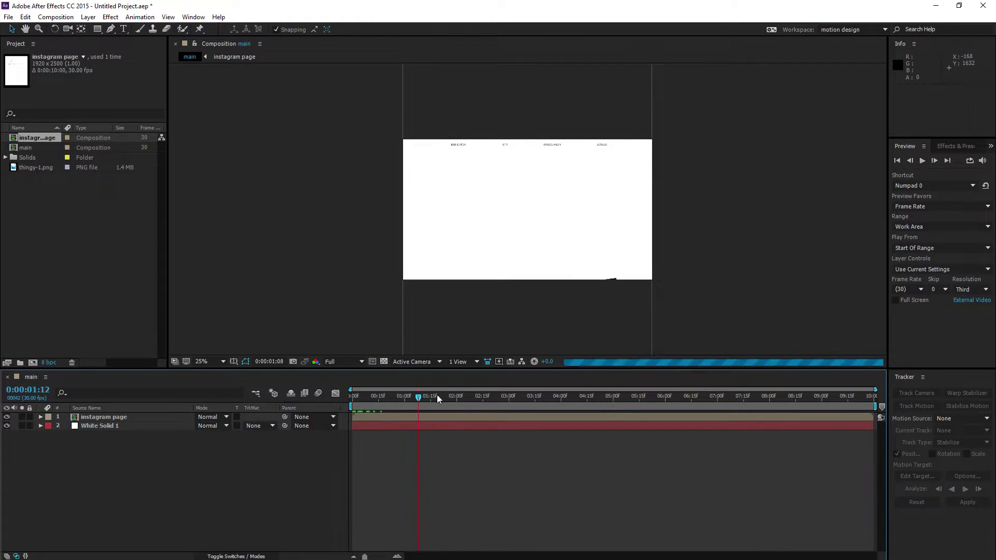
{"action": "left_click", "coordinate": [125, 417]}
{"action": "key", "text": "s"}
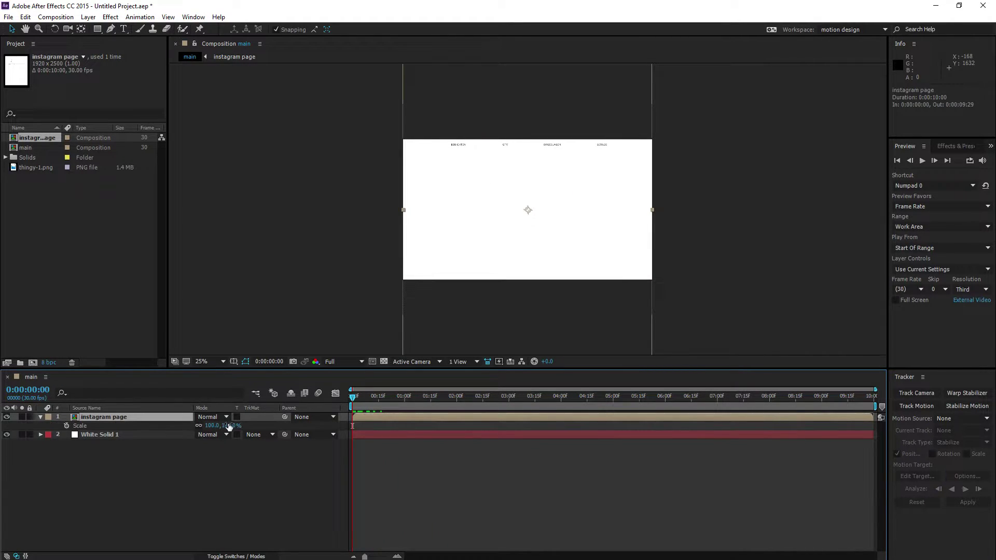
{"action": "left_click_drag", "start_coordinate": [230, 426], "coordinate": [225, 435]}
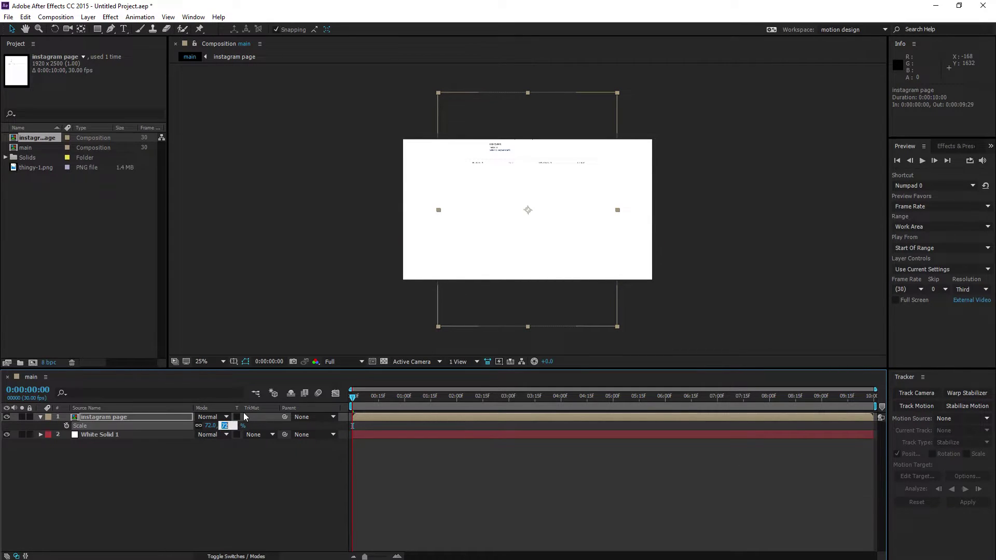
{"action": "type", "text": "0"}
{"action": "key", "text": "Return"}
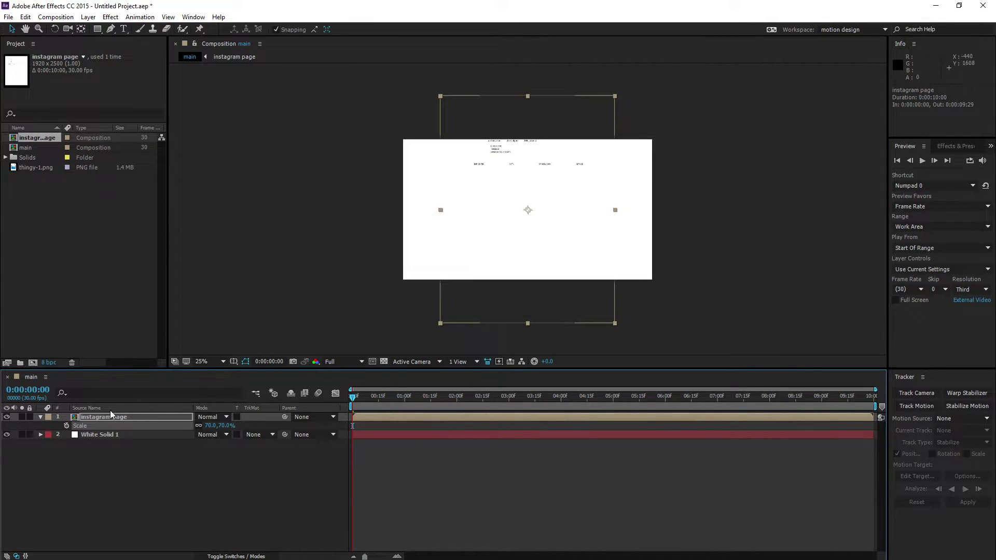
- Keyframe the instagram page layer's Position with Y at 210 at 0:00:00:00 and 750 at 0:00:04:00
{"action": "key", "text": "p"}
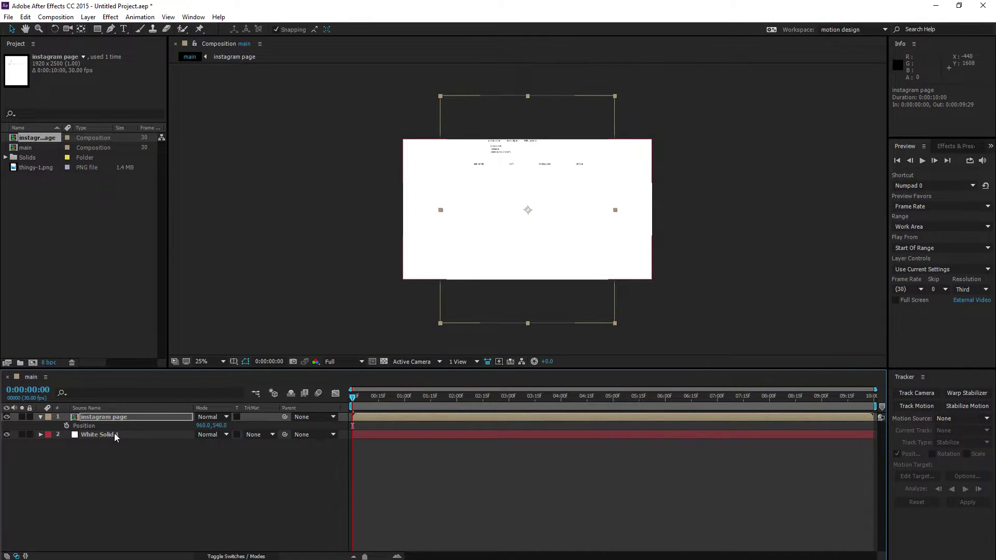
{"action": "left_click", "coordinate": [67, 426]}
{"action": "left_click_drag", "start_coordinate": [222, 429], "coordinate": [653, 261]}
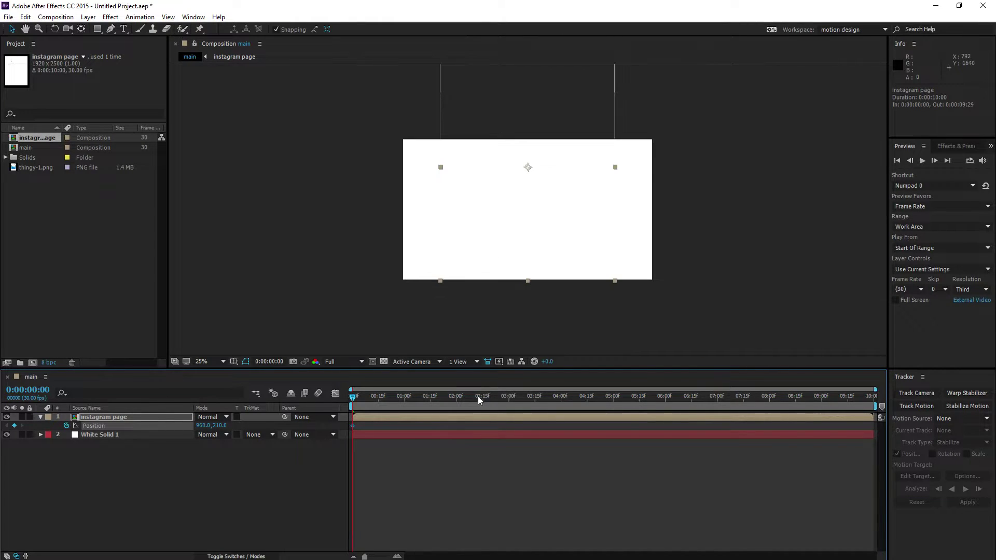
{"action": "left_click_drag", "start_coordinate": [478, 397], "coordinate": [665, 406]}
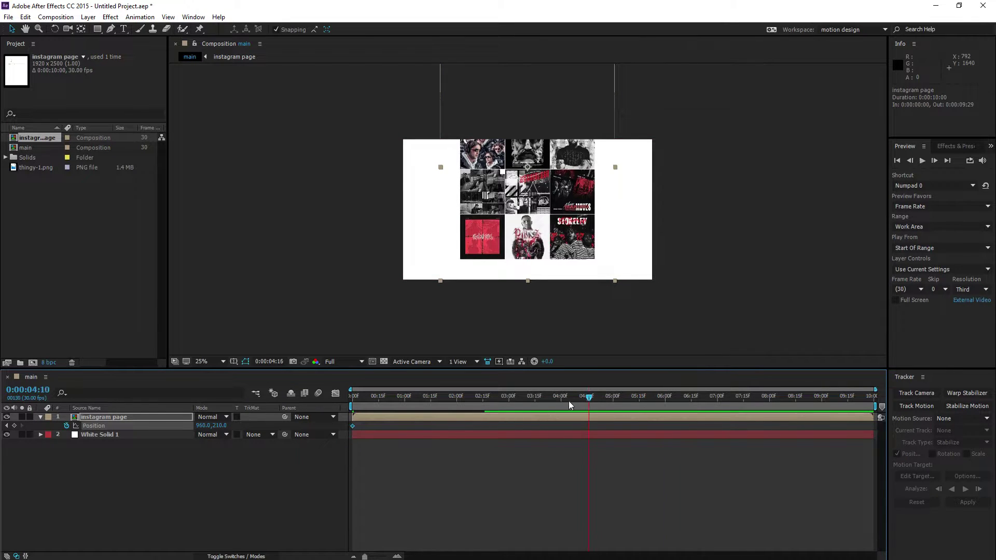
{"action": "left_click_drag", "start_coordinate": [220, 426], "coordinate": [492, 437]}
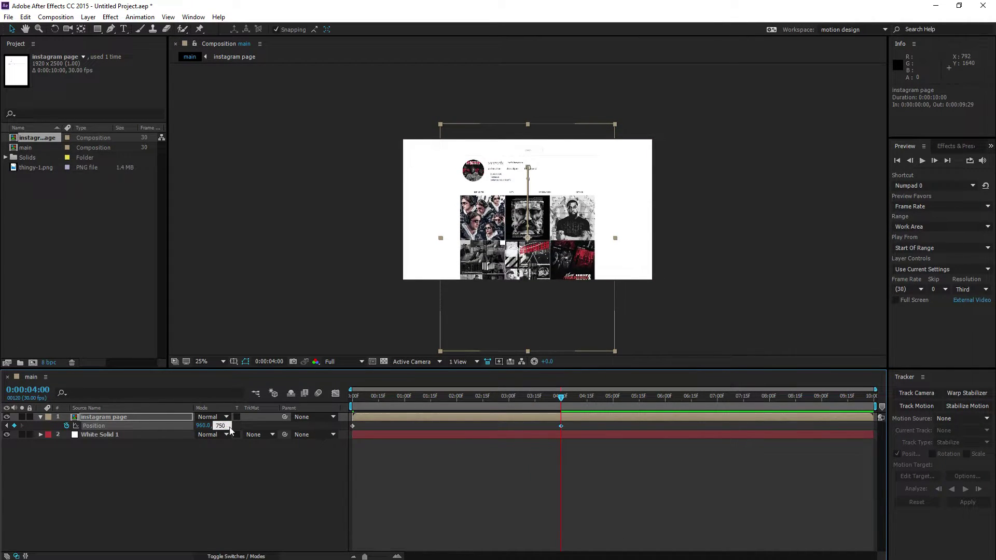
{"action": "key", "text": "Return"}
- Apply Easy Ease to the instagram page layer's Position keyframes and preview the scroll from the start
{"action": "left_click", "coordinate": [336, 393]}
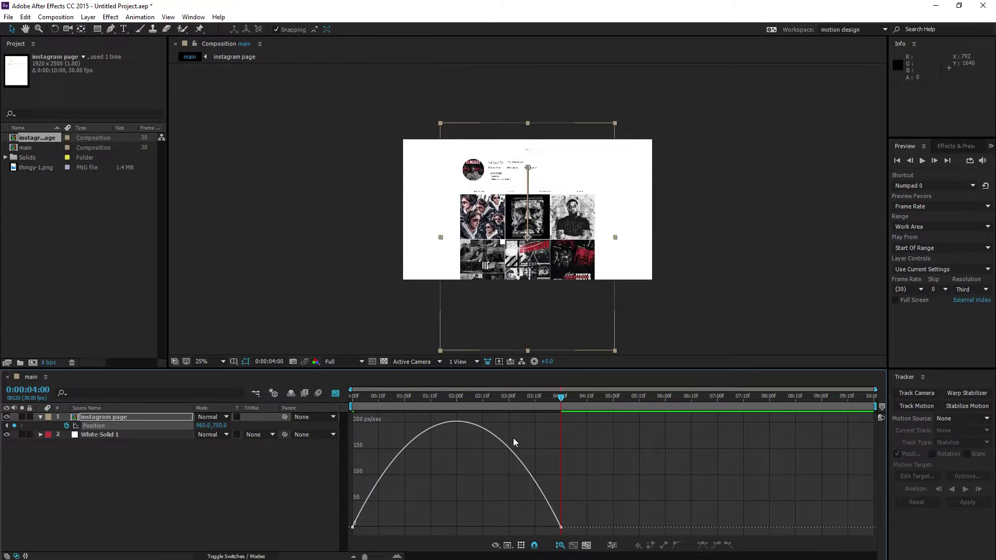
{"action": "left_click_drag", "start_coordinate": [362, 399], "coordinate": [345, 400]}
{"action": "left_click", "coordinate": [335, 393]}
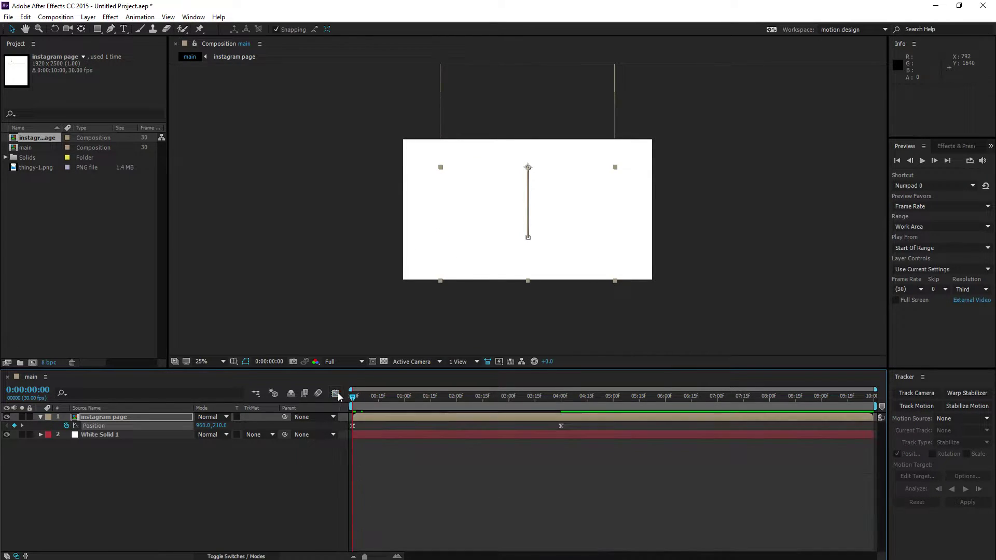
{"action": "key", "text": "space"}
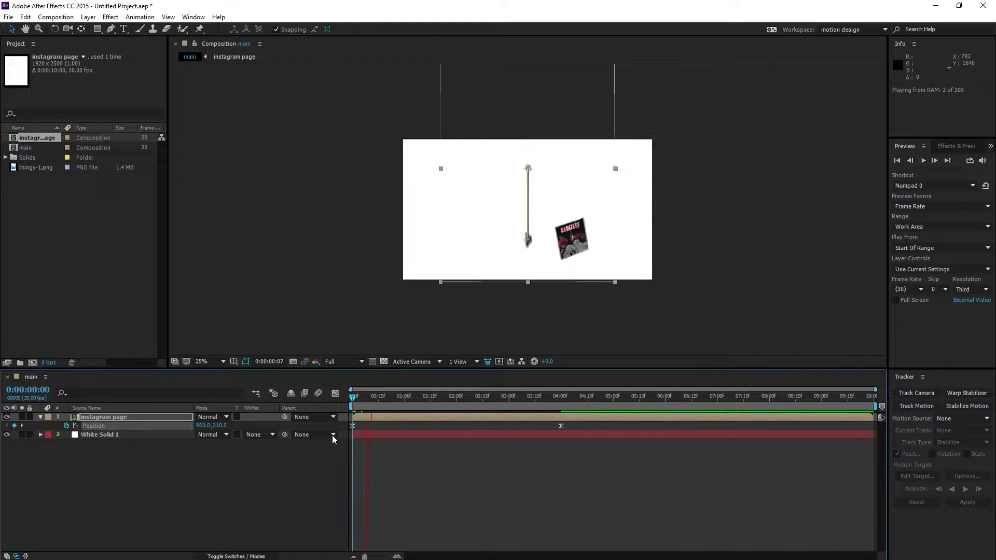
{"action": "key", "text": "space"}
- Try a steep early peak in the Position speed graph, preview it, and undo the ease adjustment
{"action": "left_click_drag", "start_coordinate": [576, 428], "coordinate": [331, 430]}
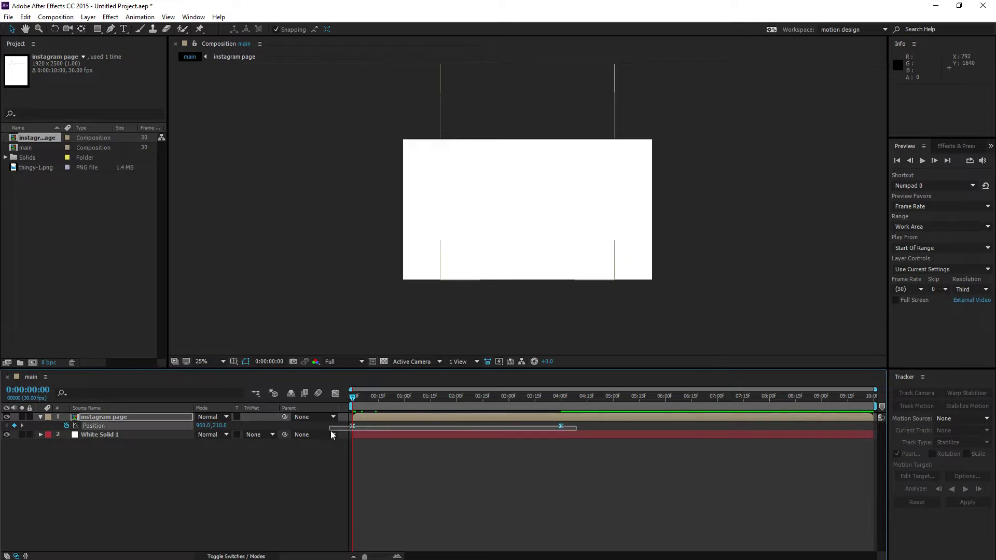
{"action": "left_click", "coordinate": [336, 393]}
{"action": "left_click_drag", "start_coordinate": [517, 533], "coordinate": [415, 525]}
{"action": "key", "text": "space"}
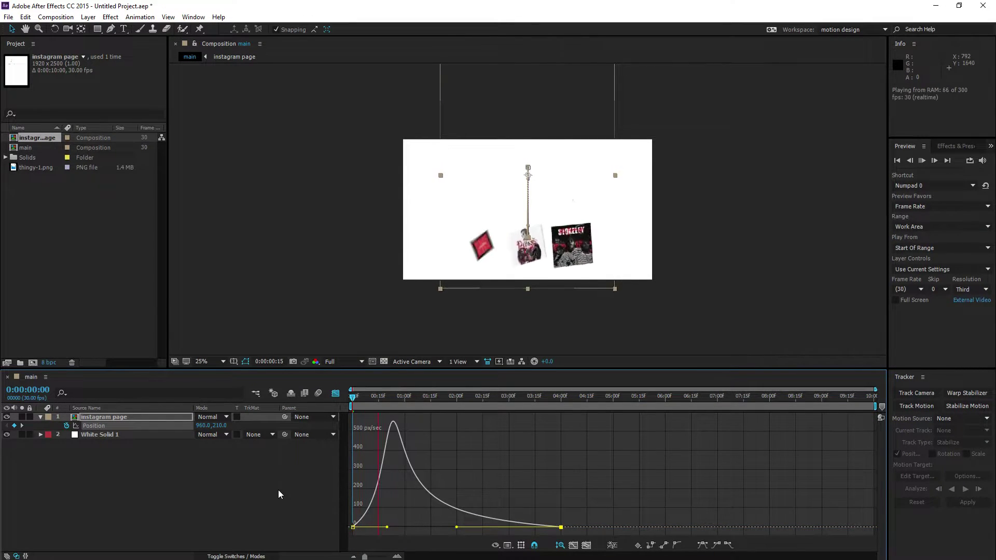
{"action": "left_click", "coordinate": [253, 482]}
{"action": "key", "text": "ctrl+z"}
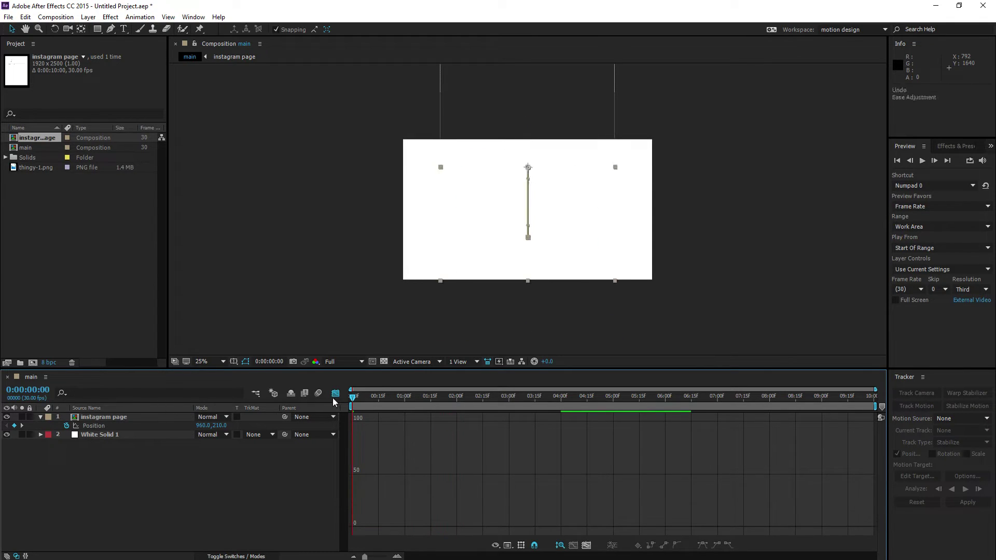
{"action": "left_click", "coordinate": [336, 393]}
- Move the instagram page layer's second Position keyframe to 0:00:02:00 and preview the scroll
{"action": "left_click", "coordinate": [504, 436]}
{"action": "left_click", "coordinate": [489, 396]}
{"action": "left_click_drag", "start_coordinate": [486, 408], "coordinate": [456, 400]}
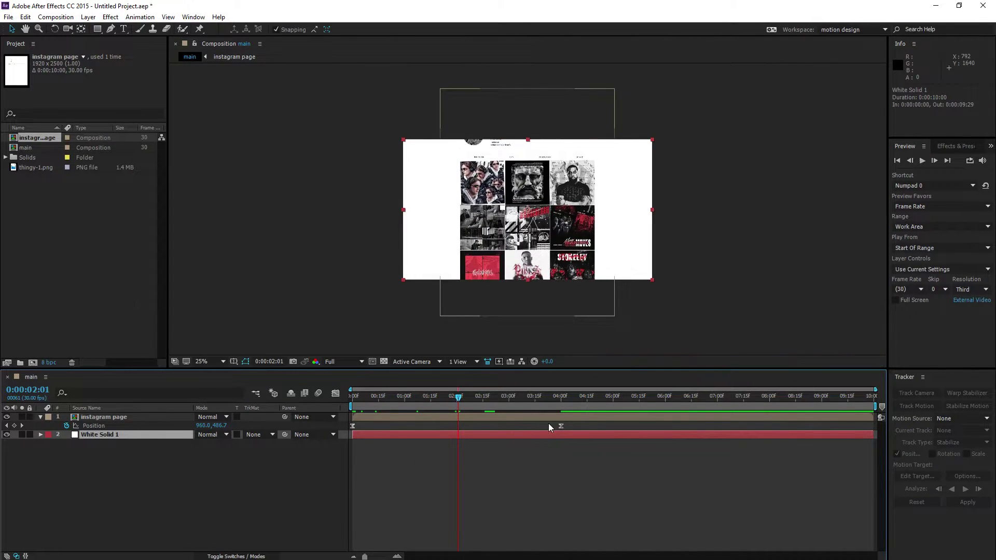
{"action": "left_click_drag", "start_coordinate": [560, 426], "coordinate": [457, 427]}
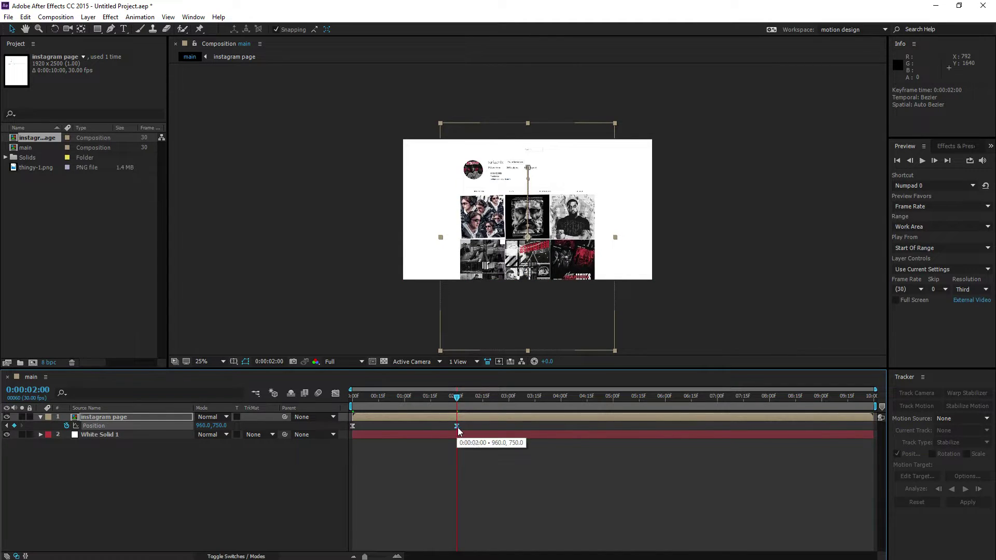
{"action": "left_click", "coordinate": [465, 436]}
{"action": "key", "text": "space"}
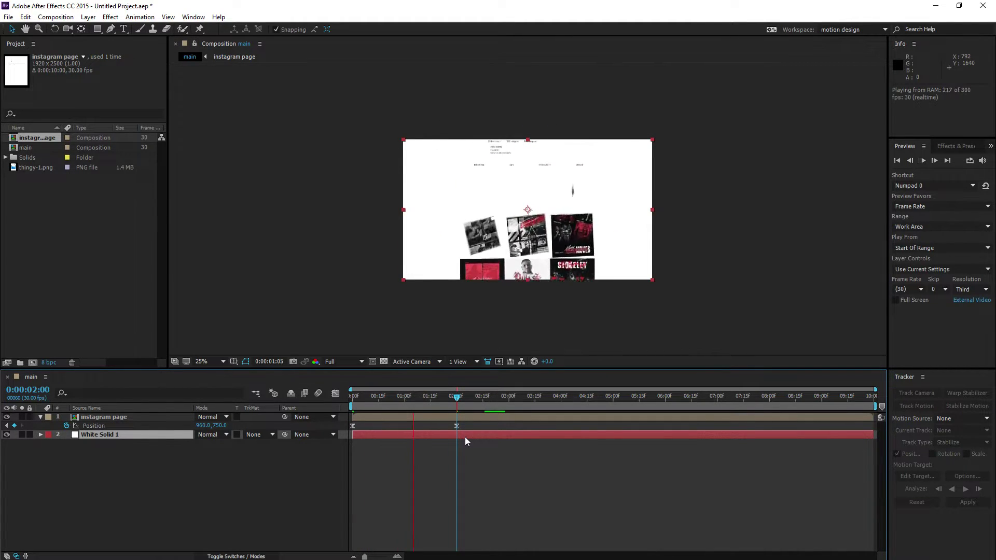
{"action": "key", "text": "space"}
- Set the instagram page layer's Y Position to 0 at 0:00:00:00 and play back the animation
{"action": "left_click", "coordinate": [352, 405]}
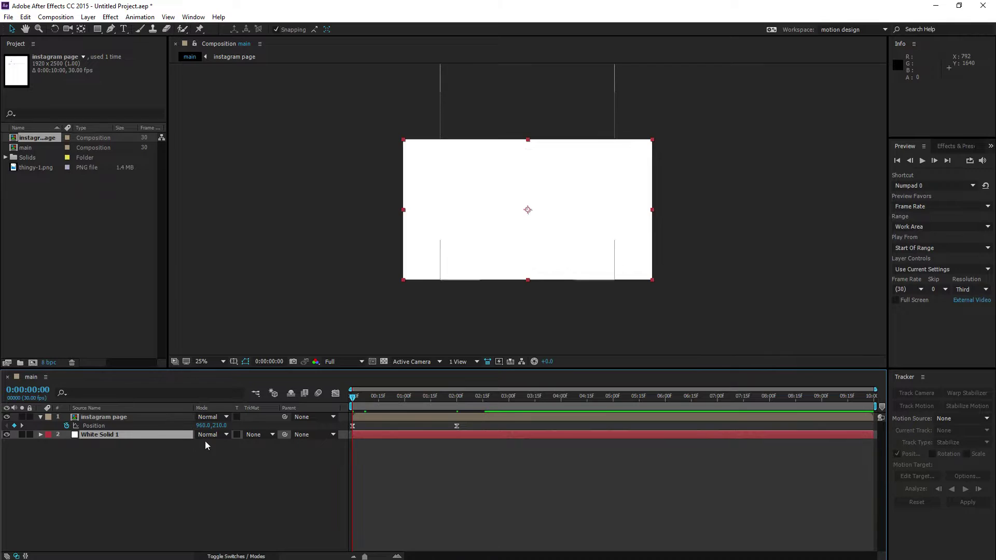
{"action": "left_click_drag", "start_coordinate": [226, 430], "coordinate": [200, 433]}
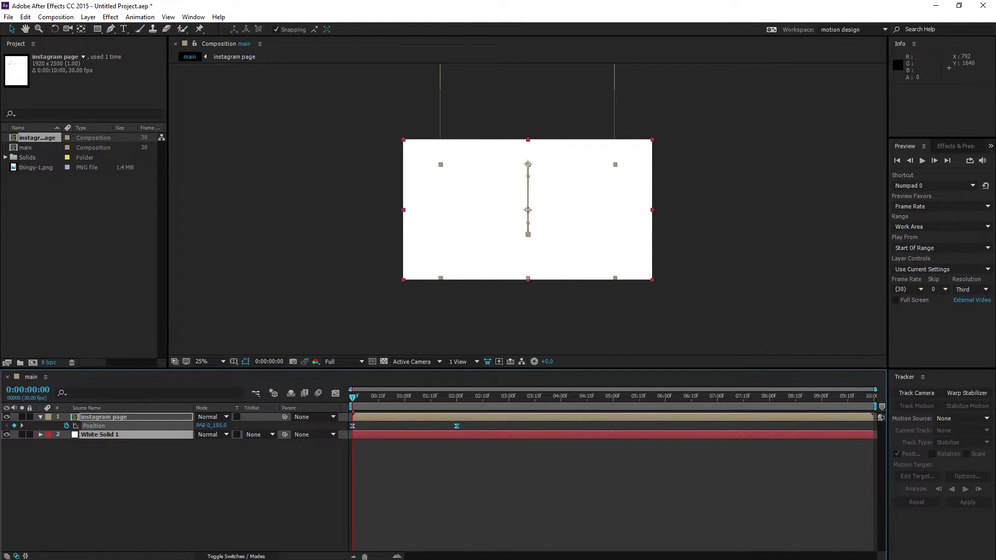
{"action": "key", "text": "Return"}
{"action": "key", "text": "space"}
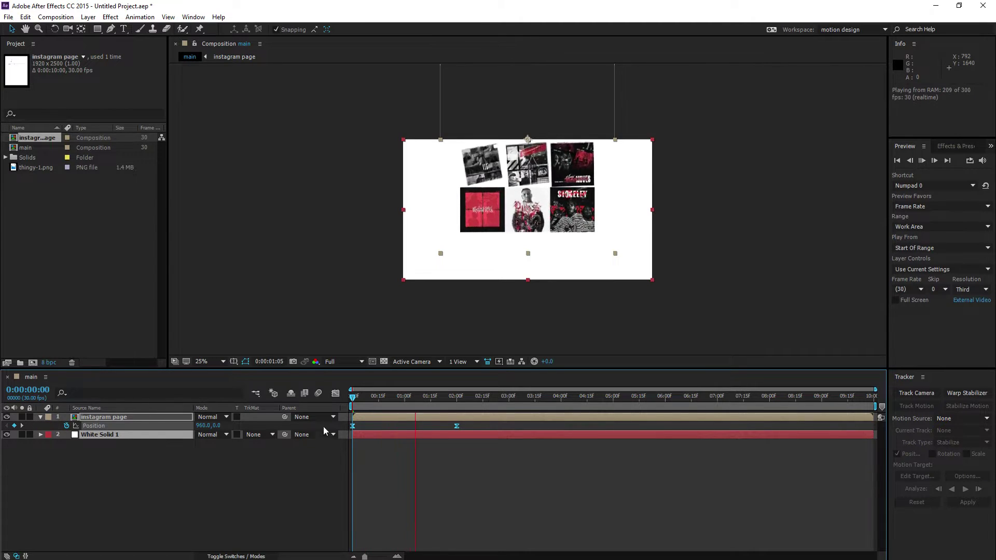
- Set the instagram page layer's Y Position to 750 at 0:00:02:00 and preview the scroll
{"action": "left_click", "coordinate": [456, 406]}
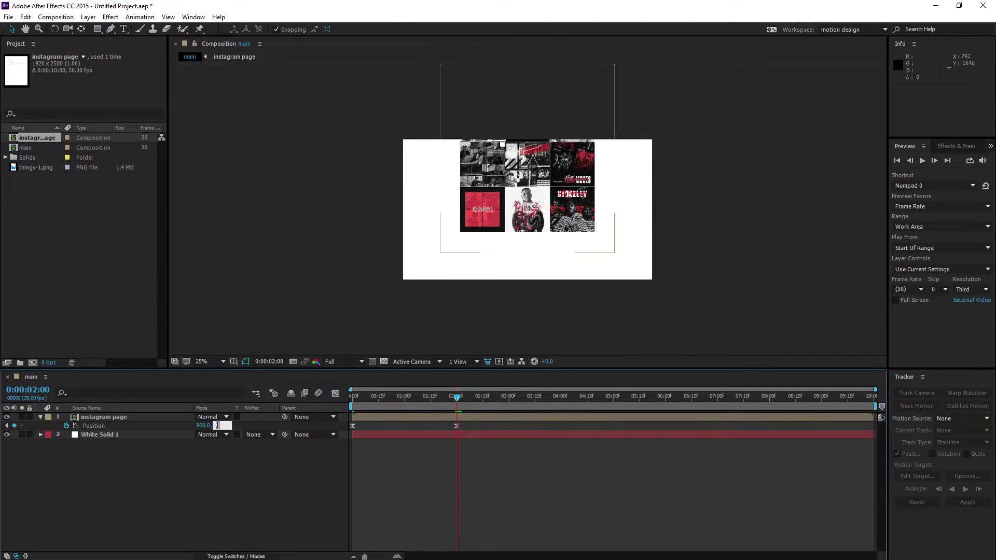
{"action": "type", "text": "50"}
{"action": "key", "text": "Return"}
{"action": "key", "text": "space"}
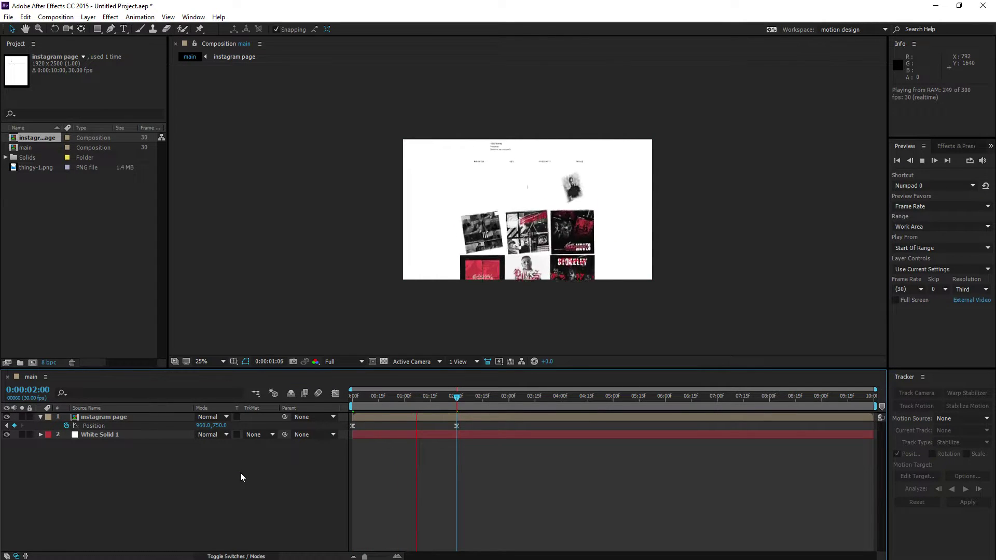
{"action": "key", "text": "space"}
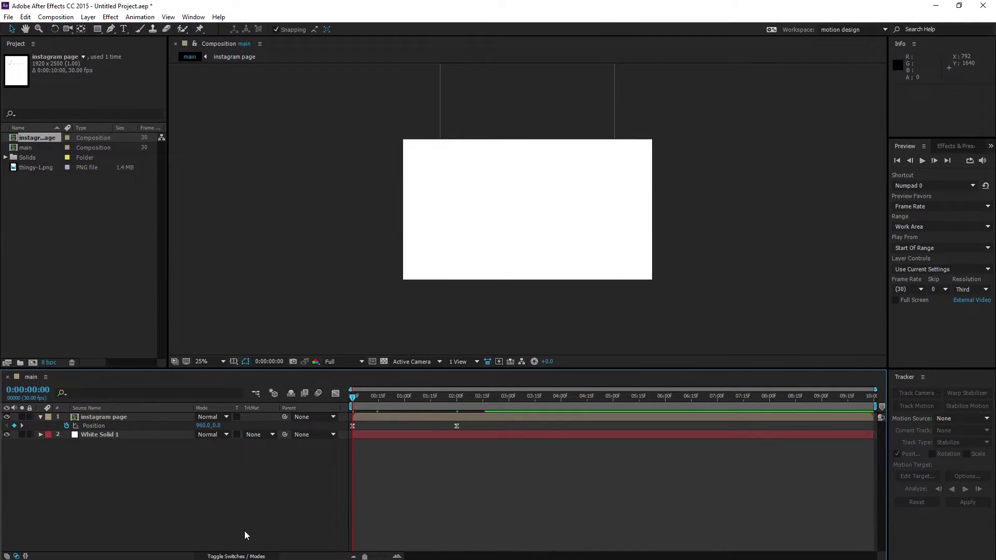
- Make the instagram page layer 3D and keyframe its Y Rotation at 25° at 0:00:00:00
{"action": "left_click", "coordinate": [227, 556]}
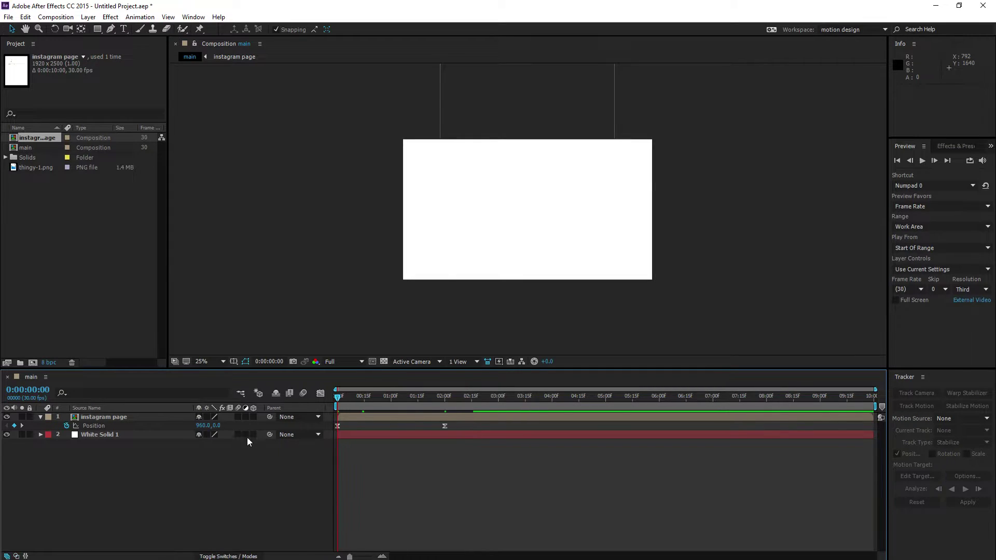
{"action": "left_click", "coordinate": [253, 417]}
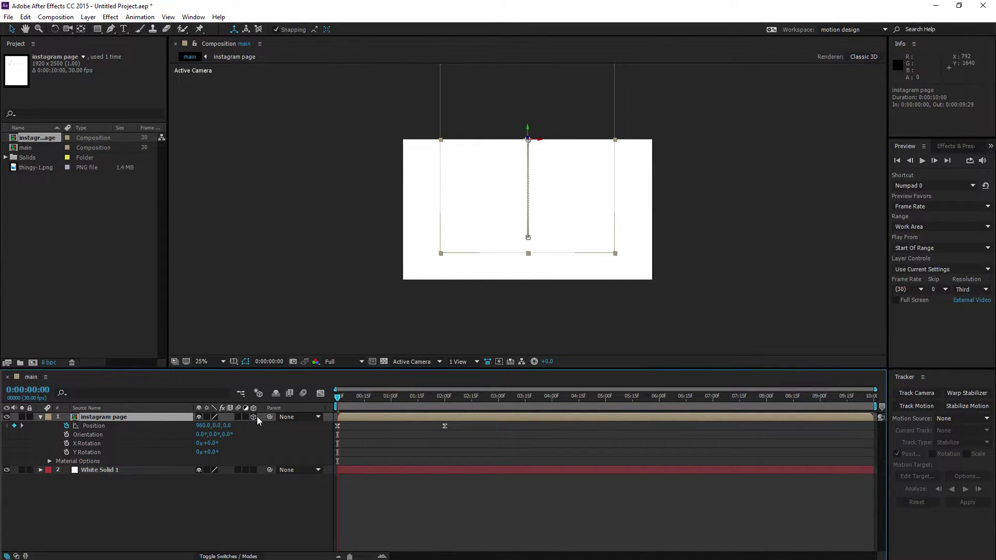
{"action": "mouse_move", "coordinate": [210, 443]}
{"action": "left_mouse_down"}
{"action": "mouse_move", "coordinate": [196, 444]}
{"action": "mouse_move", "coordinate": [230, 455]}
{"action": "mouse_move", "coordinate": [216, 453]}
{"action": "left_mouse_up"}
{"action": "key", "text": "ctrl+z"}
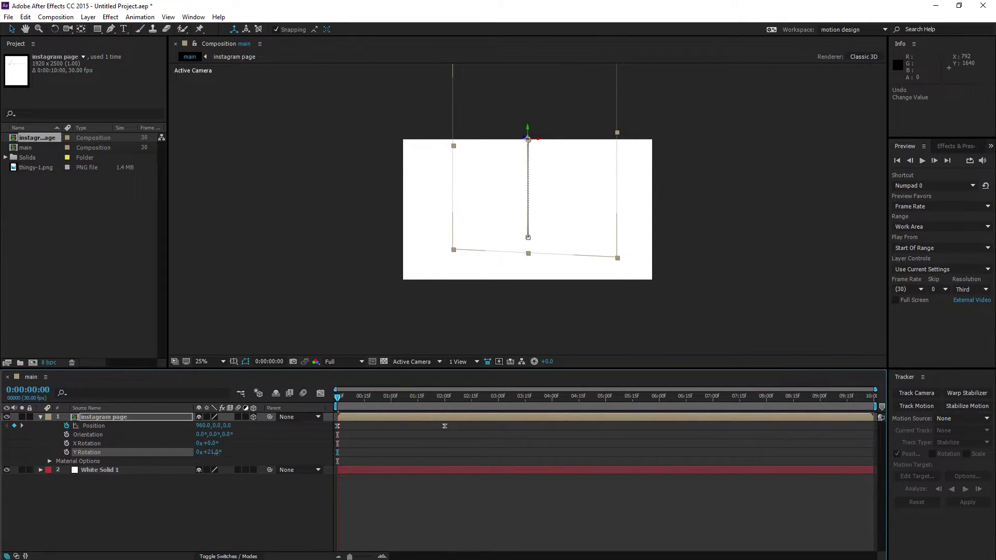
{"action": "type", "text": "258"}
{"action": "key", "text": "Return"}
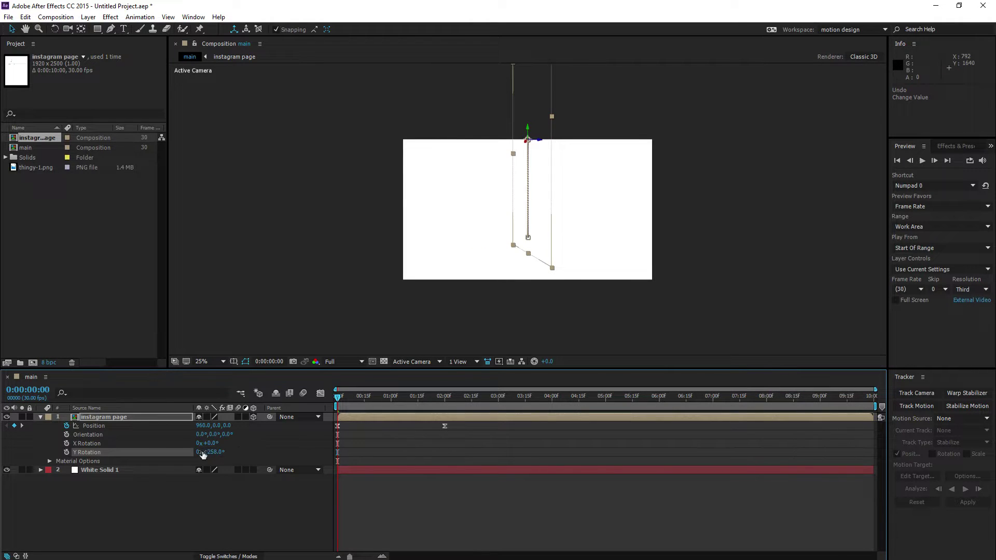
{"action": "type", "text": "25"}
{"action": "key", "text": "Return"}
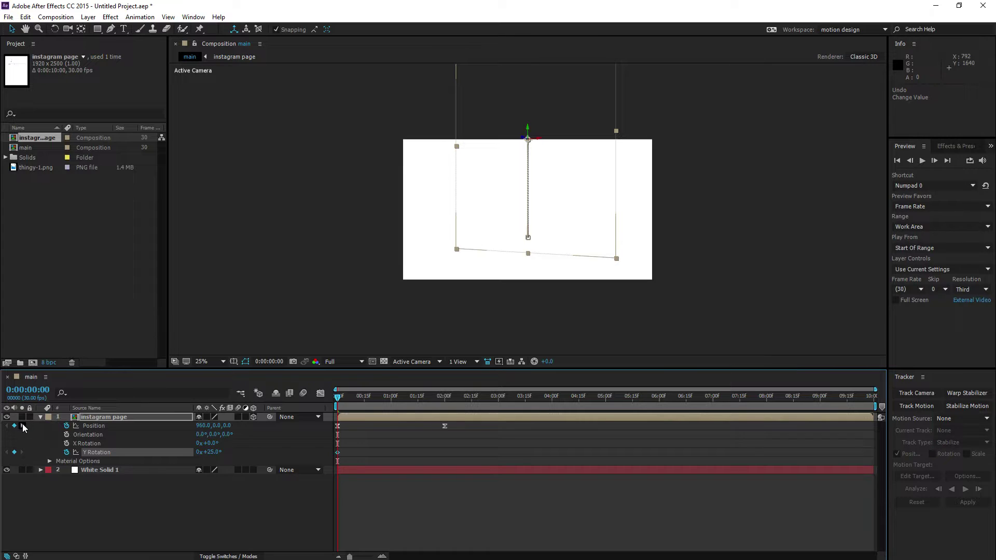
- Add a second Y Rotation keyframe at 0:00:02:00 and apply Easy Ease to both Y Rotation keyframes
{"action": "left_click", "coordinate": [22, 426]}
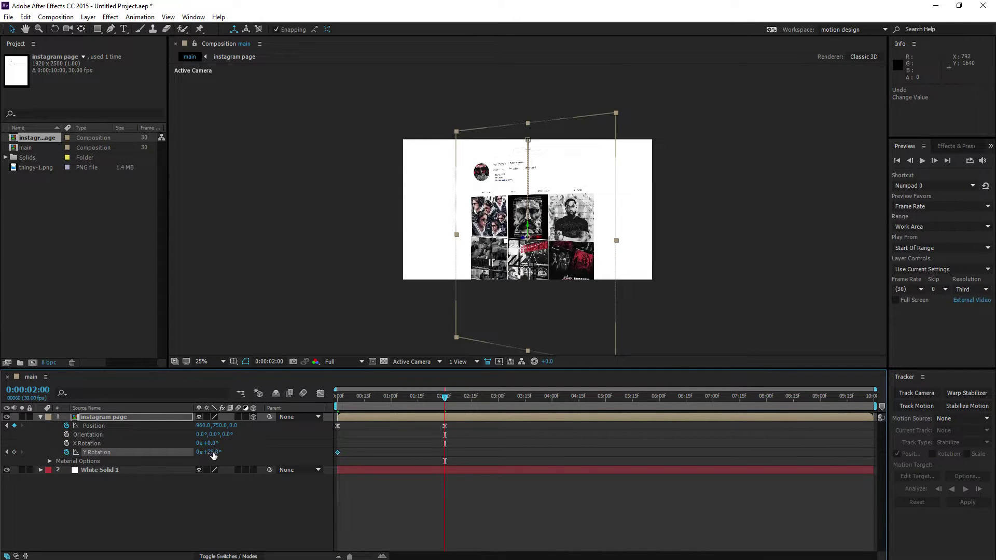
{"action": "key", "text": "Return"}
{"action": "left_click_drag", "start_coordinate": [476, 452], "coordinate": [329, 459]}
{"action": "key", "text": "F9"}
- Preview the scrolling page with its Y Rotation from 0:00:00:00 in an enlarged view
{"action": "scroll", "coordinate": [513, 203], "scroll_direction": "up", "scroll_amount": 2}
{"action": "key", "text": "space"}
{"action": "key", "text": "space"}
{"action": "left_click_drag", "start_coordinate": [366, 399], "coordinate": [267, 397]}
{"action": "key", "text": "space"}
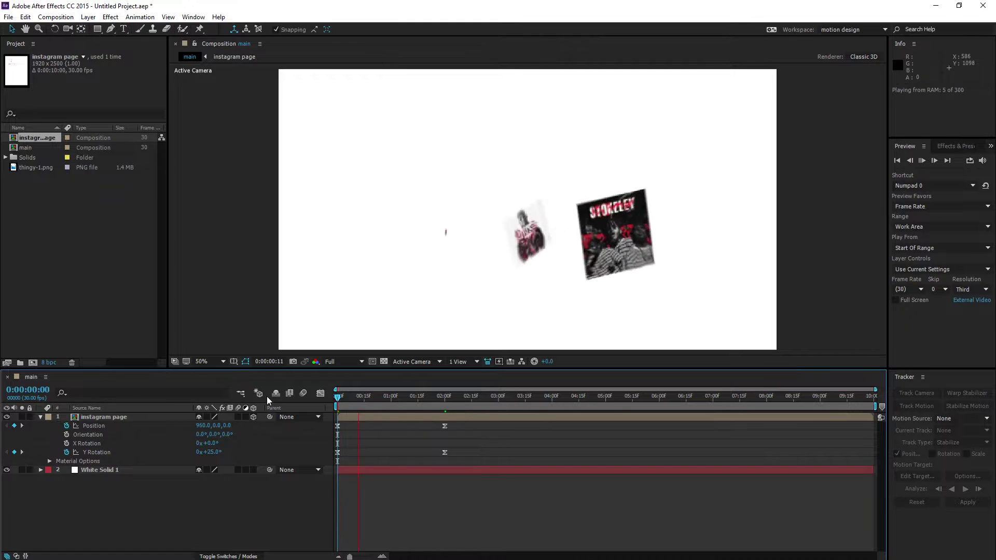
- Open the instagram page composition and reveal the keyframes of the ten thingy-1.png layers numbered 2 to 11
{"action": "double_click", "coordinate": [95, 418]}
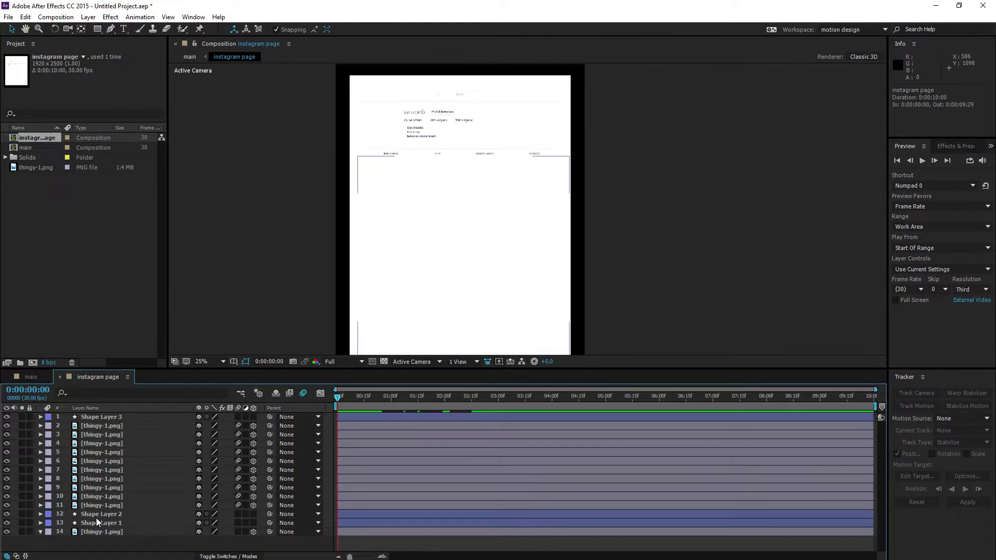
{"action": "left_click", "coordinate": [92, 506]}
{"action": "left_click", "coordinate": [95, 435], "text": "shift"}
{"action": "left_click", "coordinate": [93, 427], "text": "shift"}
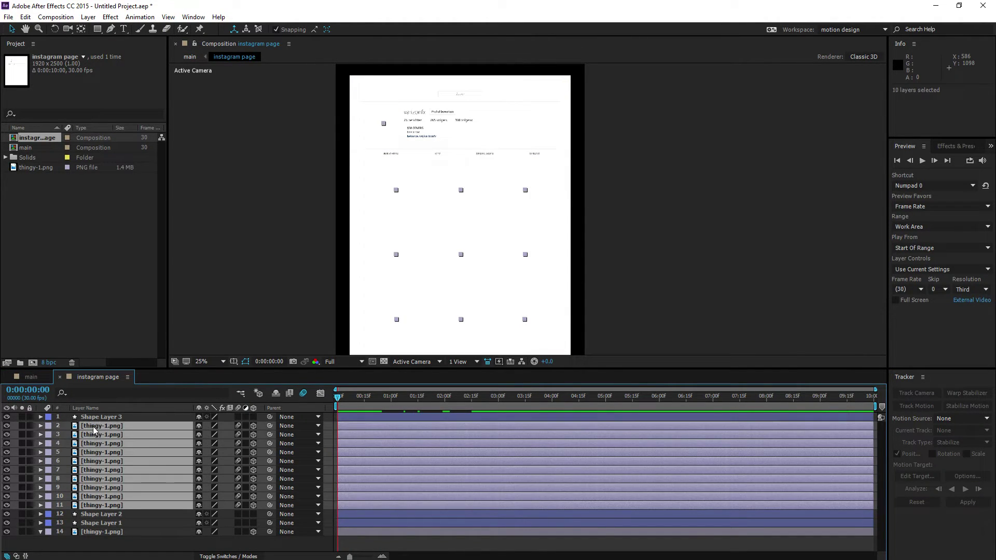
{"action": "key", "text": "u"}
{"action": "scroll", "coordinate": [298, 469], "scroll_direction": "down", "scroll_amount": 5}
{"action": "left_click", "coordinate": [427, 479]}
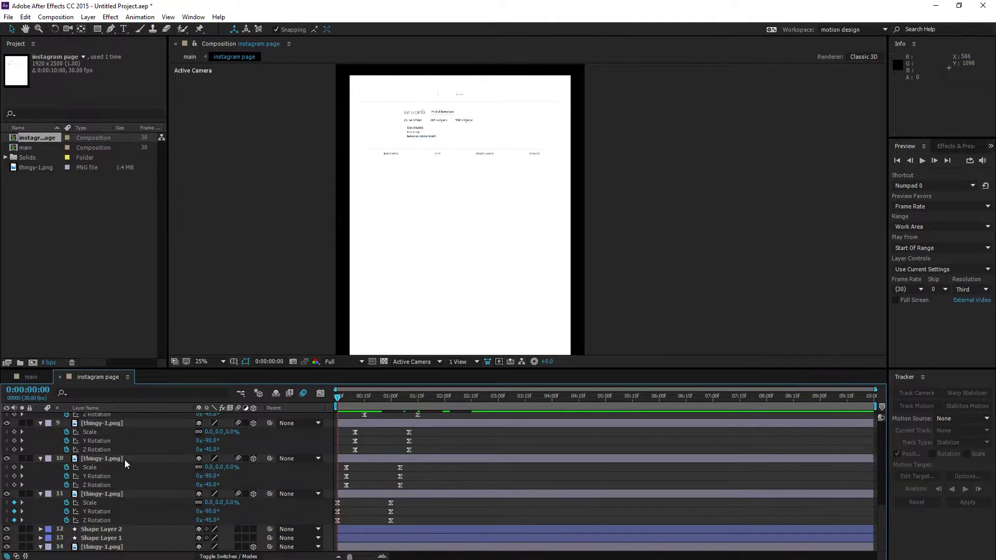
- Delete all Scale, Y Rotation and Z Rotation keyframes from layers 2 to 10, keeping those of layer 11
{"action": "left_click", "coordinate": [96, 460]}
{"action": "left_click", "coordinate": [93, 467]}
{"action": "left_click_drag", "start_coordinate": [411, 485], "coordinate": [440, 315]}
{"action": "left_click_drag", "start_coordinate": [342, 485], "coordinate": [524, 435]}
{"action": "key", "text": "Delete"}
{"action": "scroll", "coordinate": [387, 491], "scroll_direction": "down", "scroll_amount": 5}
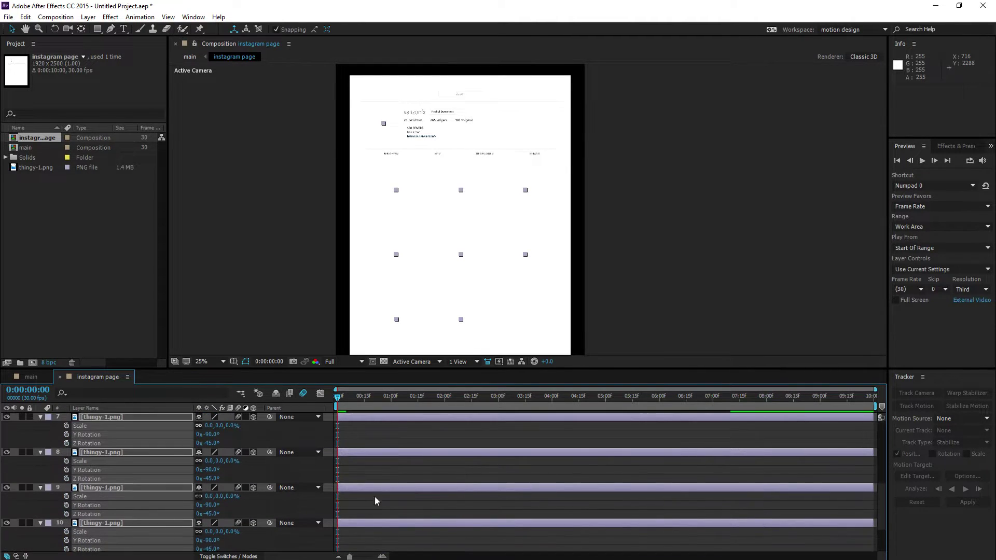
- Copy layer 11's Scale, Y Rotation and Z Rotation keyframes and paste them onto layers 10 and 9, each starting 10 frames after the previous one
{"action": "scroll", "coordinate": [388, 490], "scroll_direction": "down", "scroll_amount": 3}
{"action": "left_click_drag", "start_coordinate": [398, 522], "coordinate": [332, 500]}
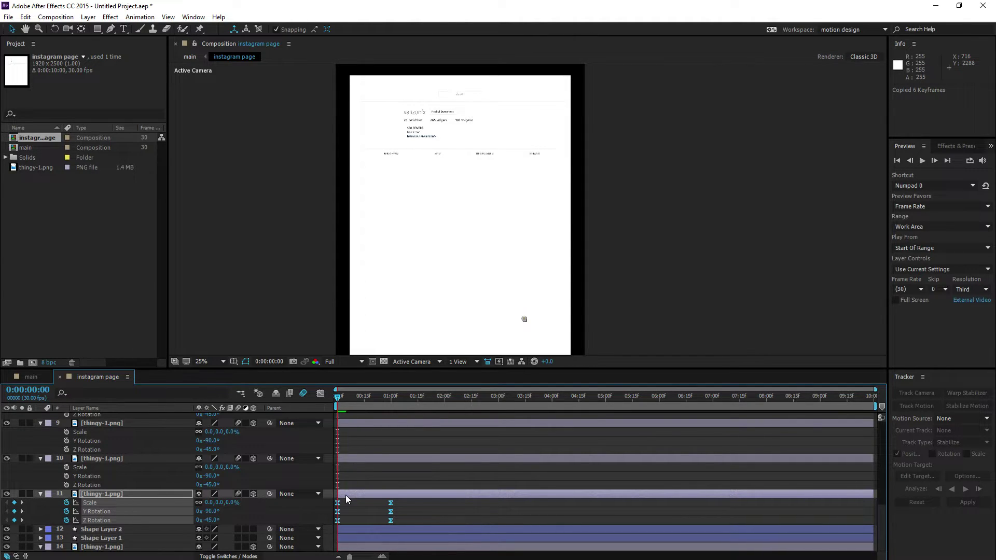
{"action": "key", "text": "space"}
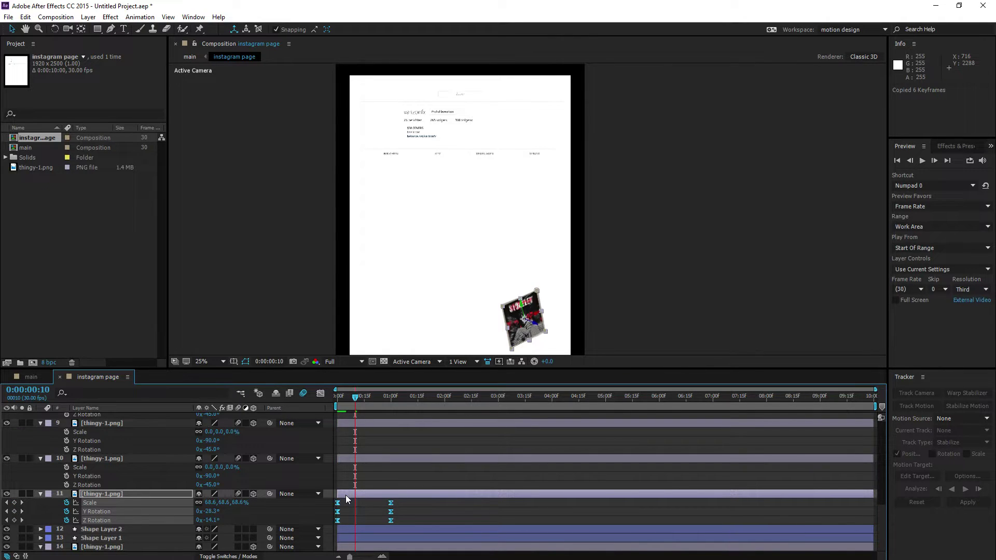
{"action": "key", "text": "ctrl+Up"}
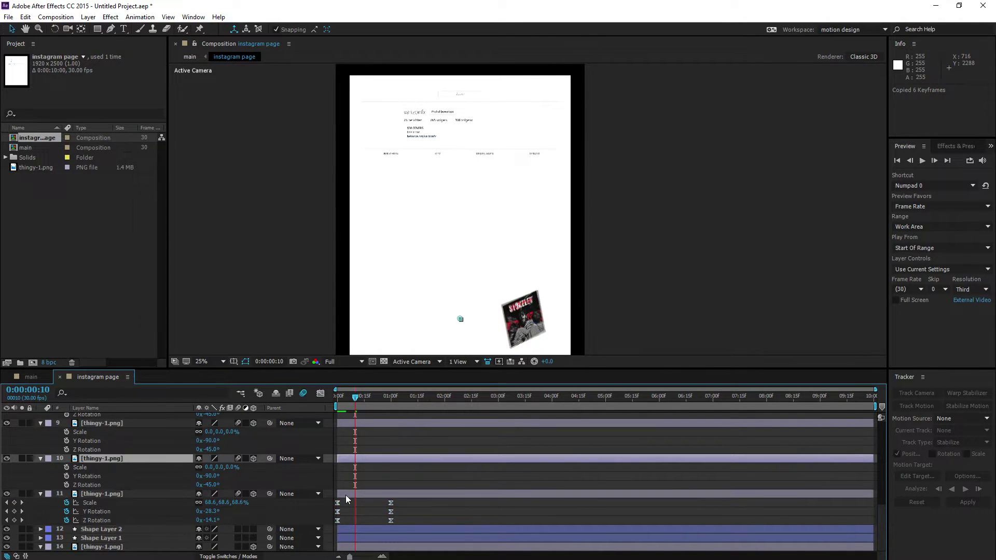
{"action": "key", "text": "ctrl+v"}
{"action": "key", "text": "ctrl+Up"}
{"action": "key", "text": "ctrl+v"}
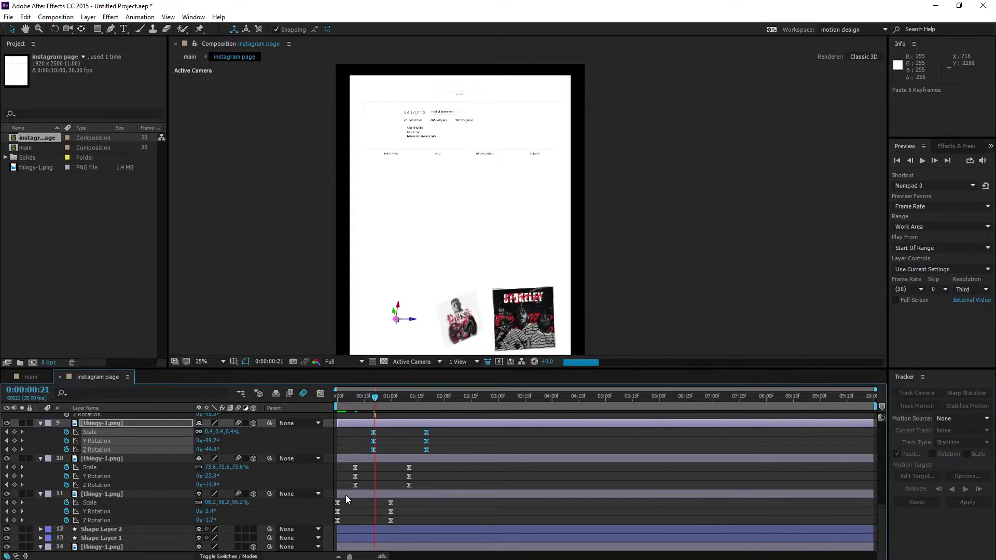
- Paste the copied keyframes onto layers 8 up to 2, starting each layer 10 frames later, so layer 2 begins at 0:00:03:00
{"action": "key", "text": "shift+Page_Down"}
{"action": "key", "text": "ctrl+Up"}
{"action": "key", "text": "ctrl+v"}
{"action": "key", "text": "shift+Page_Down"}
{"action": "key", "text": "ctrl+Up"}
{"action": "key", "text": "ctrl+v"}
{"action": "key", "text": "shift+Page_Down"}
{"action": "key", "text": "ctrl+Up"}
{"action": "key", "text": "ctrl+v"}
{"action": "key", "text": "shift+Page_Down"}
{"action": "key", "text": "ctrl+Up"}
{"action": "key", "text": "ctrl+v"}
{"action": "key", "text": "shift+Page_Down"}
{"action": "key", "text": "ctrl+Up"}
{"action": "key", "text": "ctrl+v"}
{"action": "key", "text": "shift+Page_Down"}
{"action": "key", "text": "ctrl+Up"}
{"action": "key", "text": "ctrl+v"}
{"action": "key", "text": "shift+Page_Down"}
{"action": "key", "text": "ctrl+Up"}
{"action": "key", "text": "ctrl+v"}
{"action": "key", "text": "shift+Page_Down"}
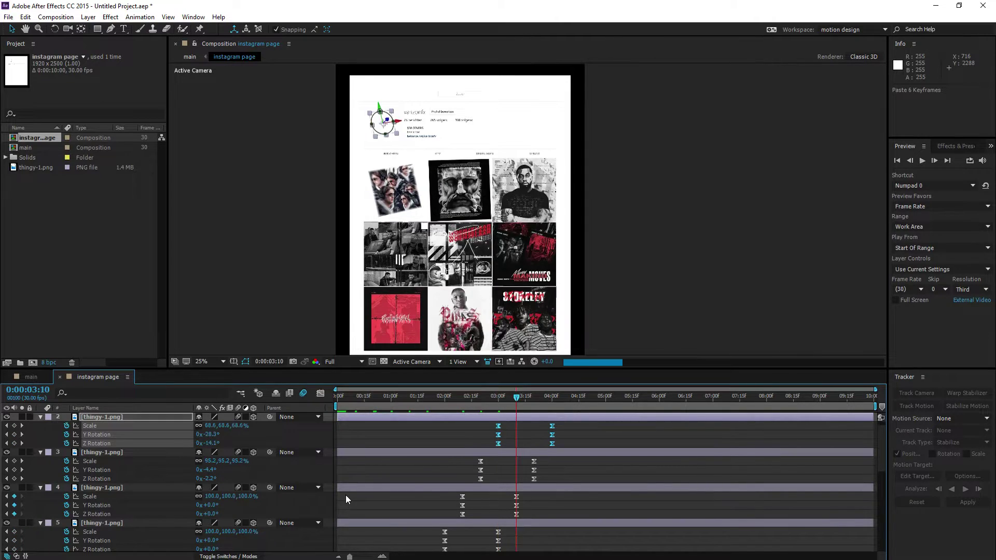
- Return to the main composition and move the instagram page layer's ending Position and Y Rotation keyframes to 0:00:05:00
{"action": "key", "text": "ctrl+Up"}
{"action": "left_click", "coordinate": [593, 449]}
{"action": "left_click", "coordinate": [552, 401]}
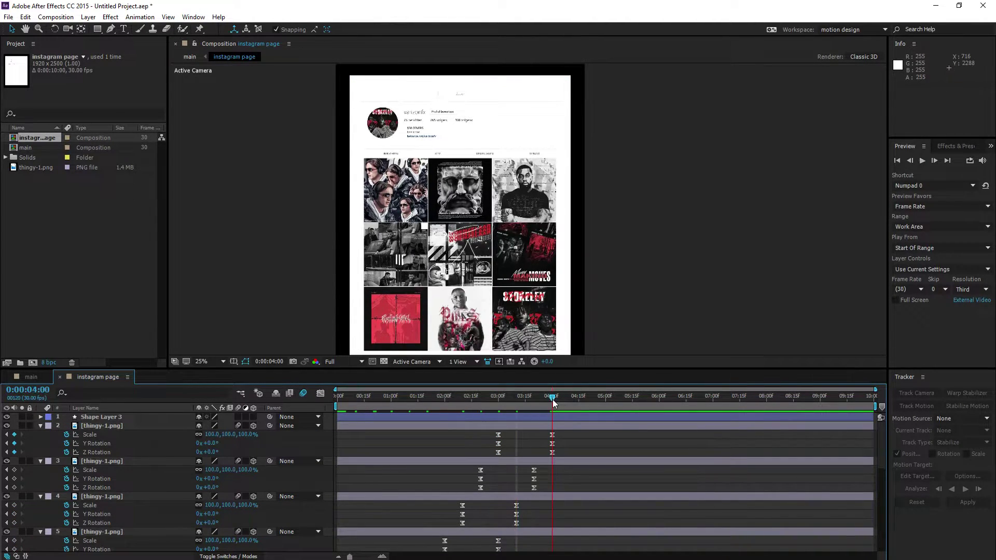
{"action": "left_click", "coordinate": [61, 377]}
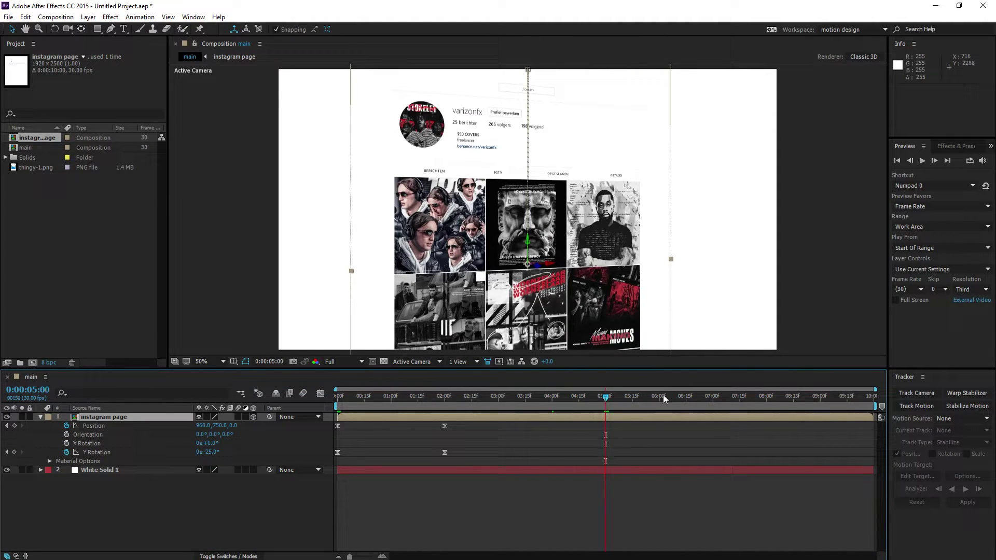
{"action": "left_click_drag", "start_coordinate": [470, 459], "coordinate": [444, 427]}
{"action": "left_click_drag", "start_coordinate": [611, 434], "coordinate": [607, 434]}
{"action": "right_click", "coordinate": [606, 432]}
{"action": "left_click", "coordinate": [332, 503]}
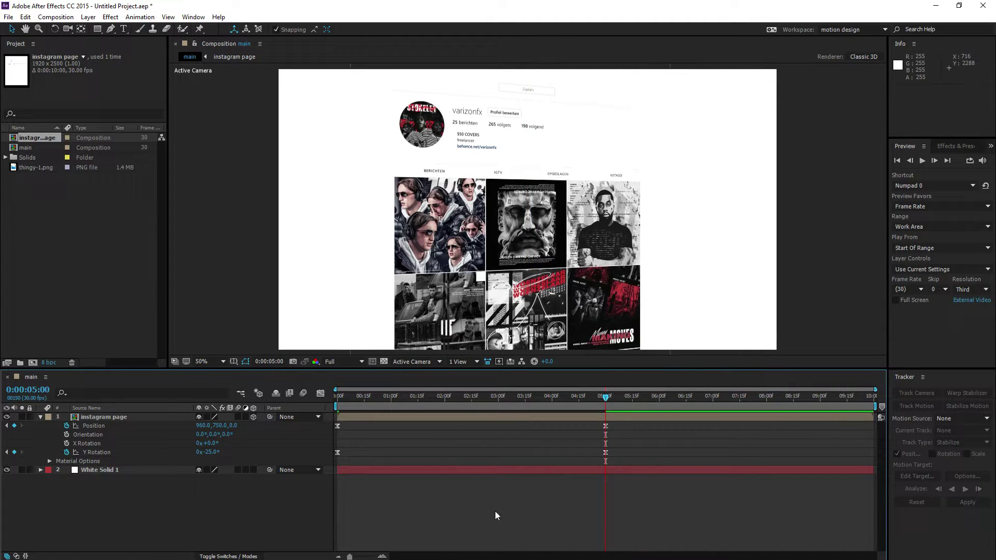
- Set the instagram page layer's Z Position to 100 at 0:00:00:00 and preview the animation
{"action": "key", "text": "space"}
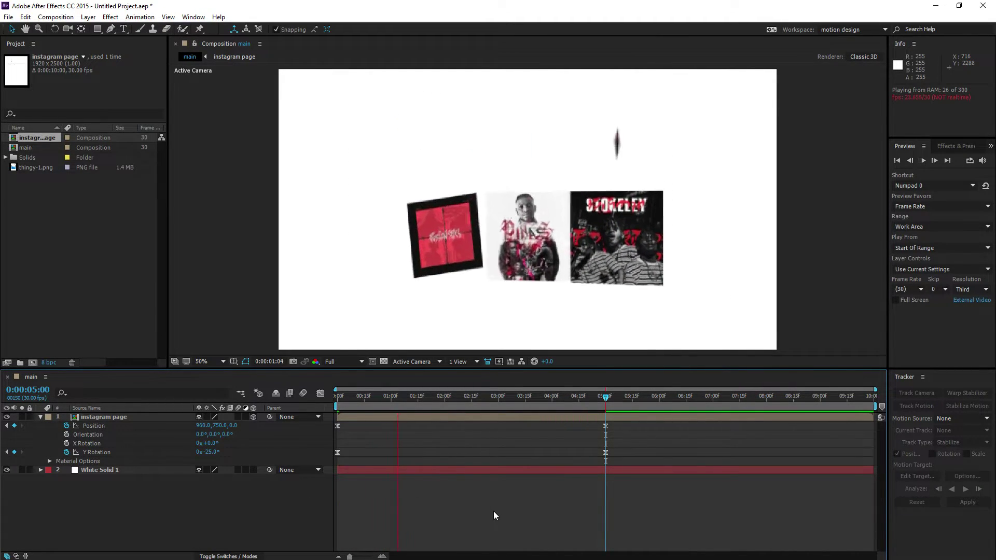
{"action": "left_click_drag", "start_coordinate": [403, 396], "coordinate": [228, 413]}
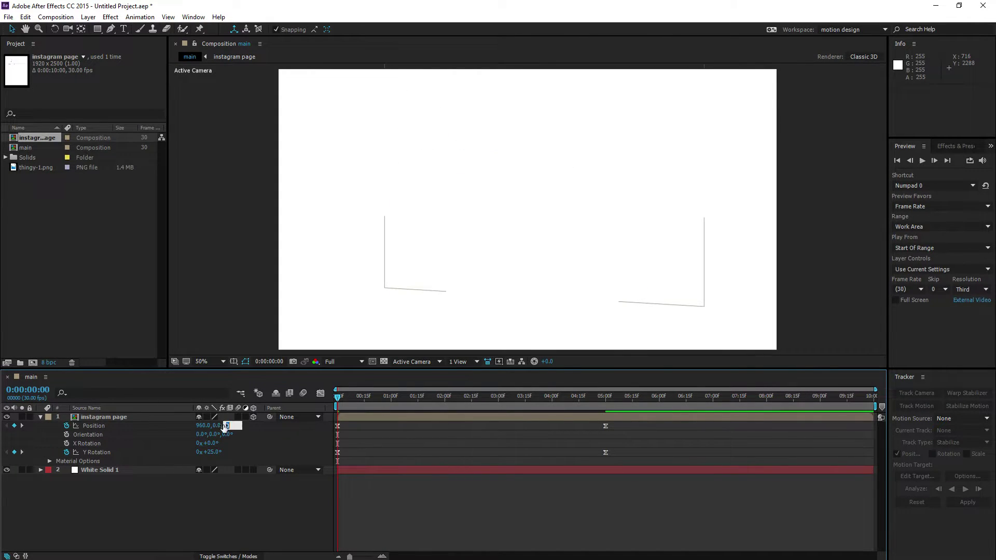
{"action": "key", "text": "Return"}
{"action": "key", "text": "space"}
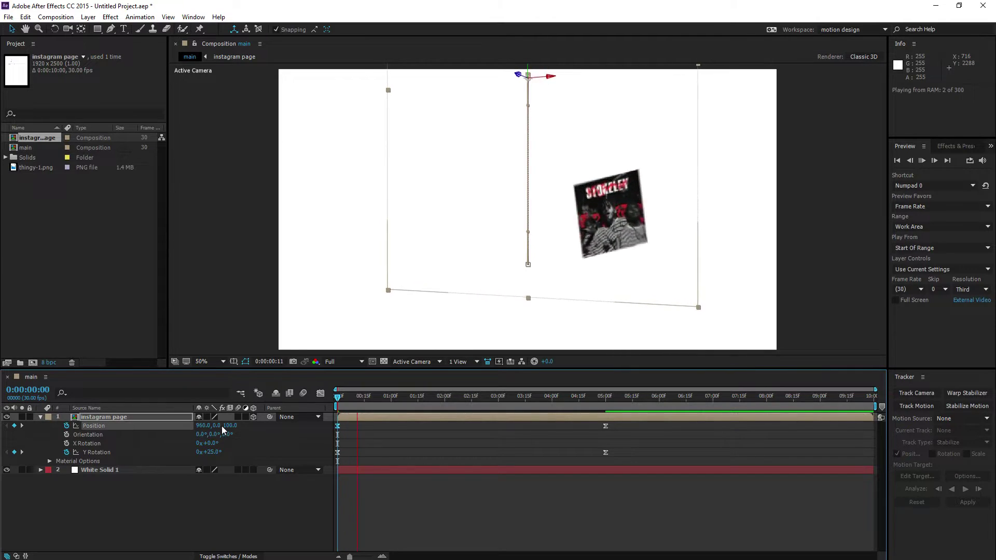
{"action": "key", "text": "comma"}
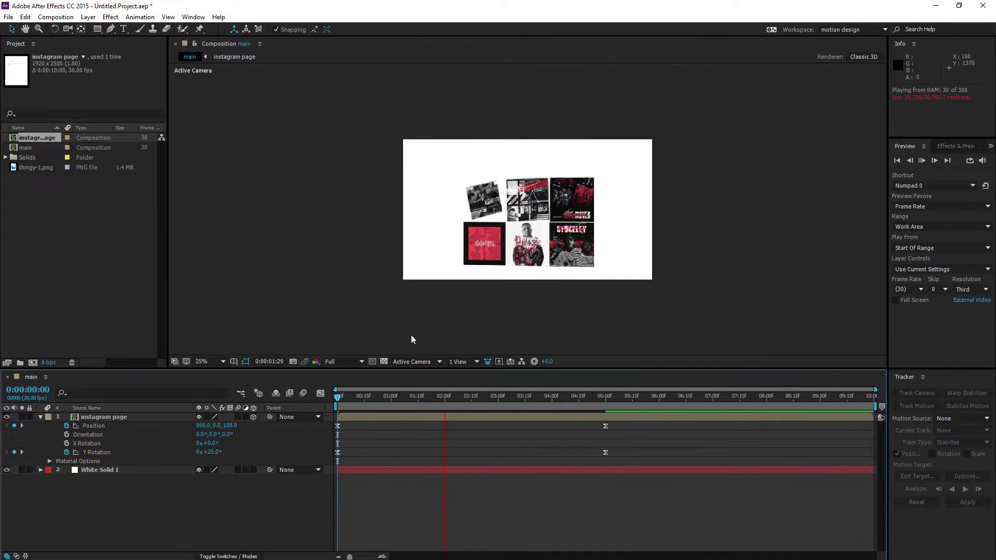
{"action": "key", "text": "space"}
{"action": "key", "text": "space"}
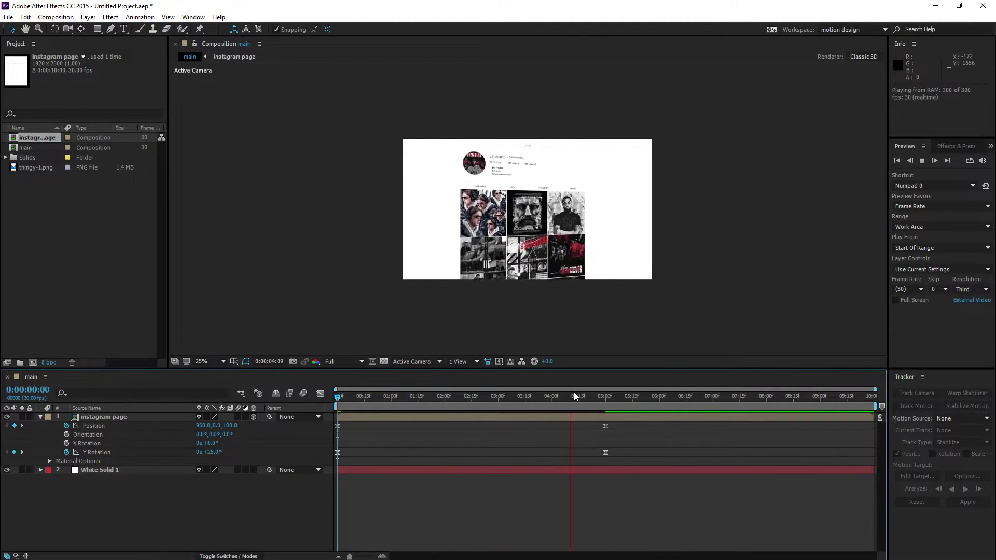
{"action": "key", "text": "space"}
- Examine the motion blur of the spinning posts up close, frame by frame between 0:00:00:21 and 0:00:01:00, and play the animation
{"action": "key", "text": "period"}
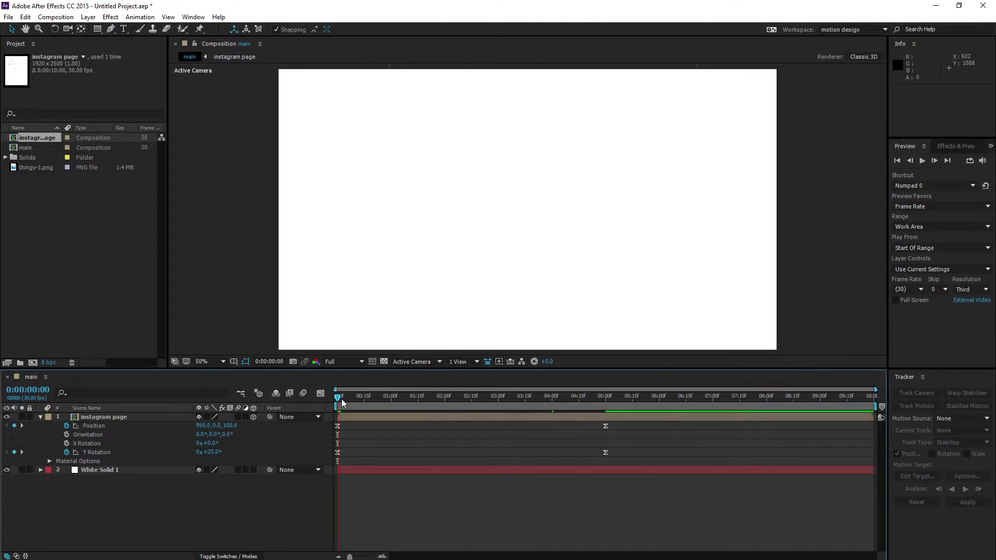
{"action": "left_click_drag", "start_coordinate": [346, 403], "coordinate": [379, 400]}
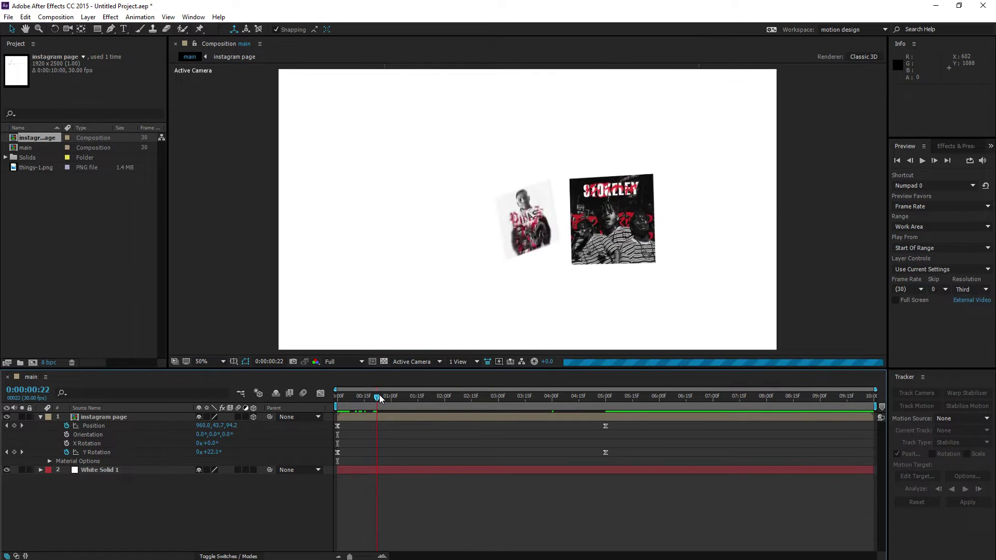
{"action": "key", "text": "period"}
{"action": "key", "text": "period"}
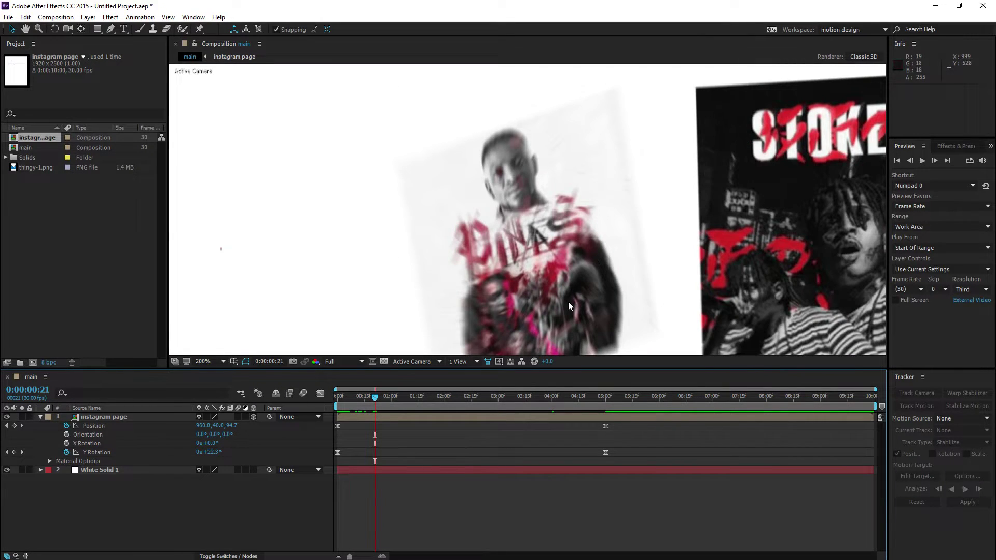
{"action": "key", "text": "Page_Down"}
{"action": "key", "text": "Page_Down"}
{"action": "key", "text": "Page_Down"}
{"action": "key", "text": "Page_Down"}
{"action": "key", "text": "Page_Down"}
{"action": "key", "text": "Page_Down"}
{"action": "key", "text": "Page_Down"}
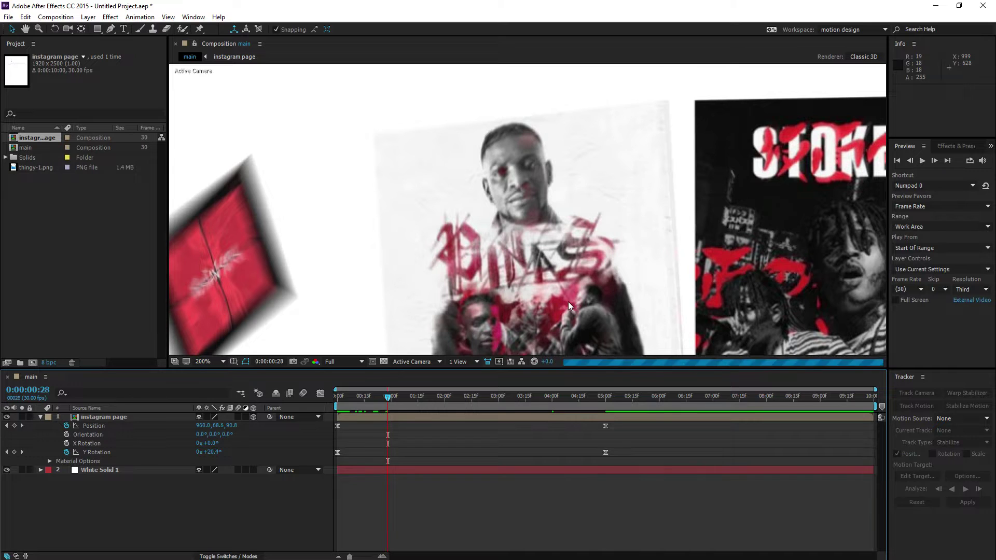
{"action": "key", "text": "Page_Down"}
{"action": "key", "text": "Page_Down"}
{"action": "key", "text": "comma"}
{"action": "key", "text": "space"}
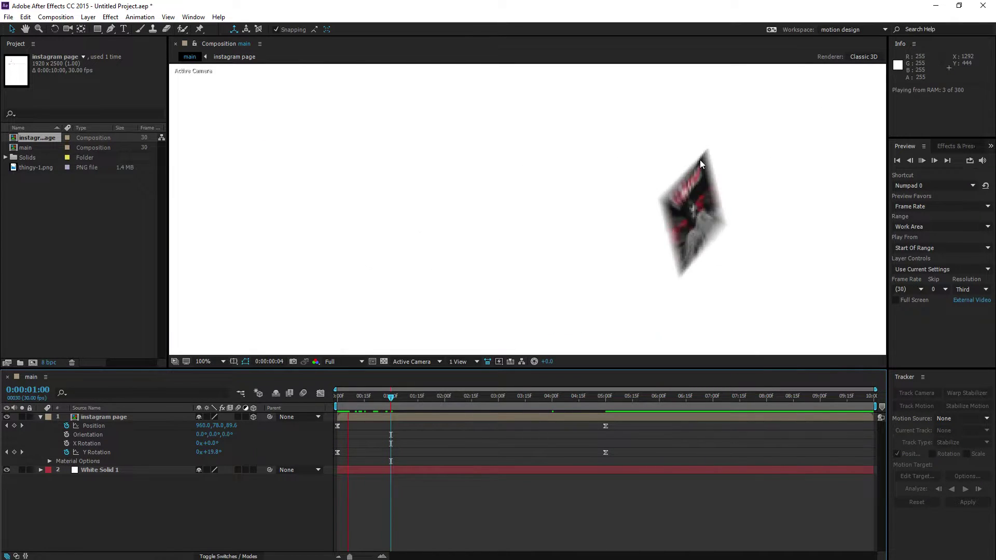
{"action": "key", "text": "space"}
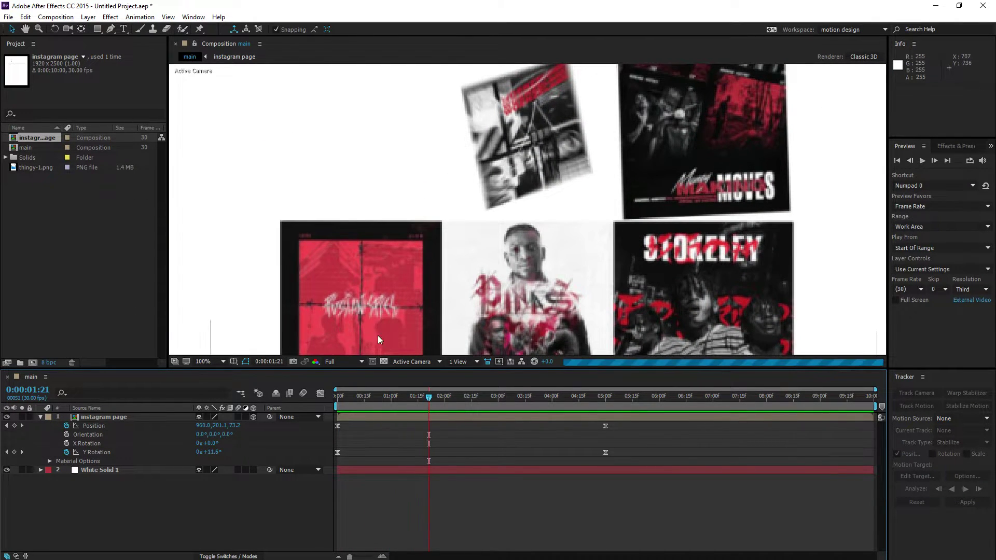
- Set the instagram page layer's Z Position to 200 at 0:00:00:00 and preview the page scroll
{"action": "key", "text": "comma"}
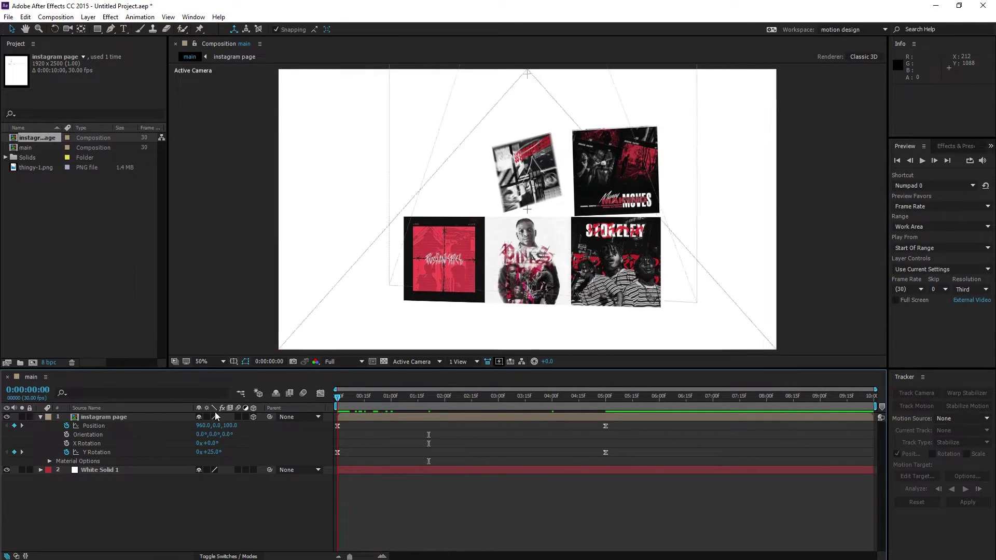
{"action": "key", "text": "Home"}
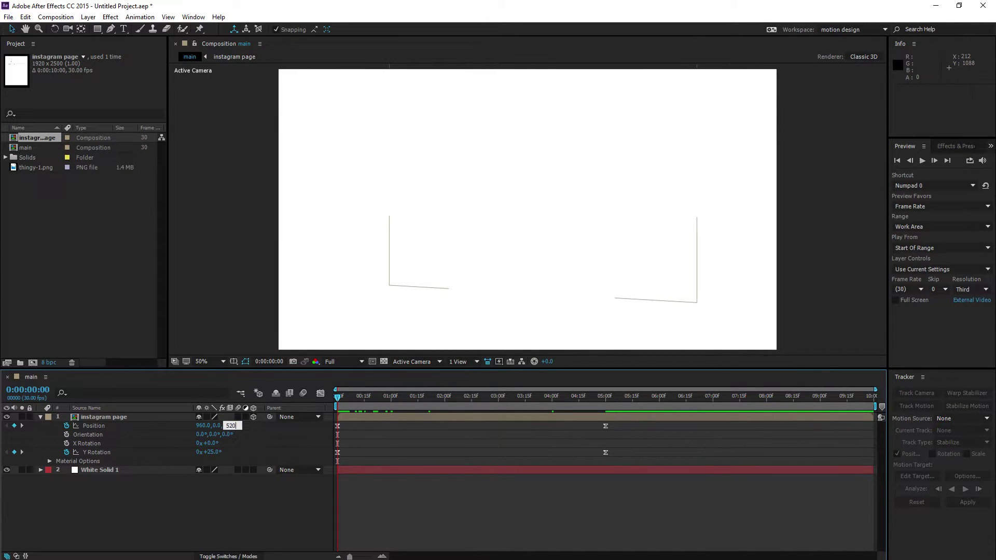
{"action": "key", "text": "Return"}
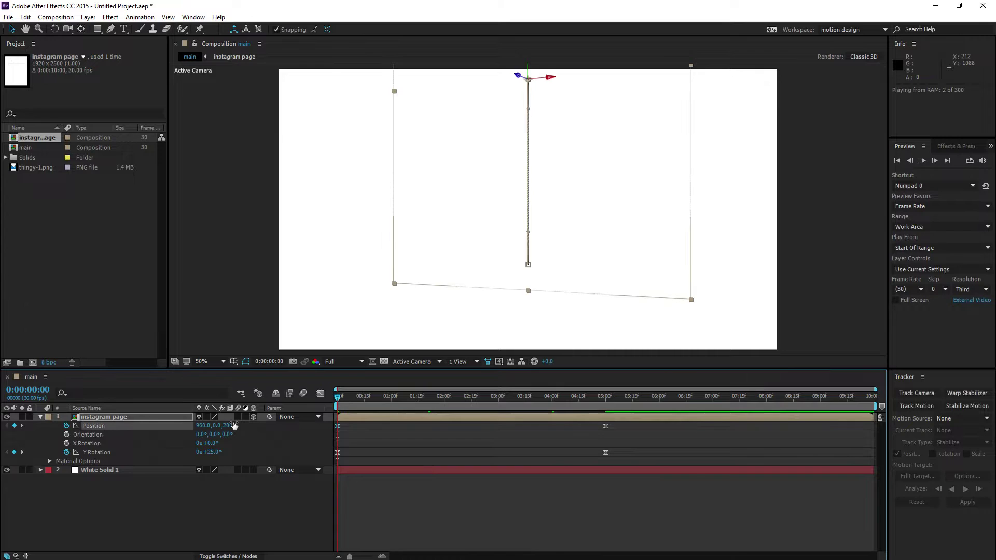
{"action": "key", "text": "comma"}
{"action": "key", "text": "space"}
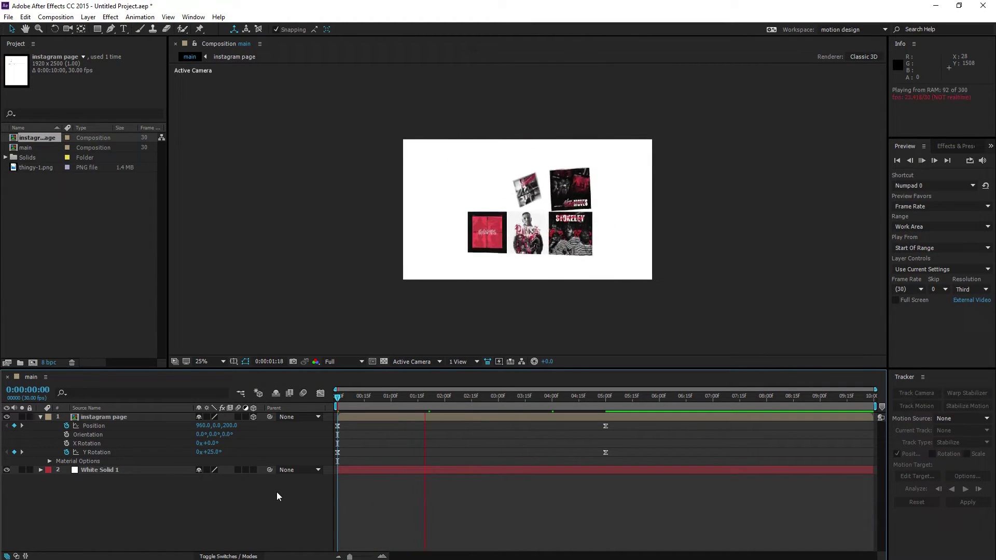
- Move the ending Position and Y Rotation keyframes of the instagram page layer to 0:00:04:00 and preview the animation
{"action": "left_click", "coordinate": [551, 402]}
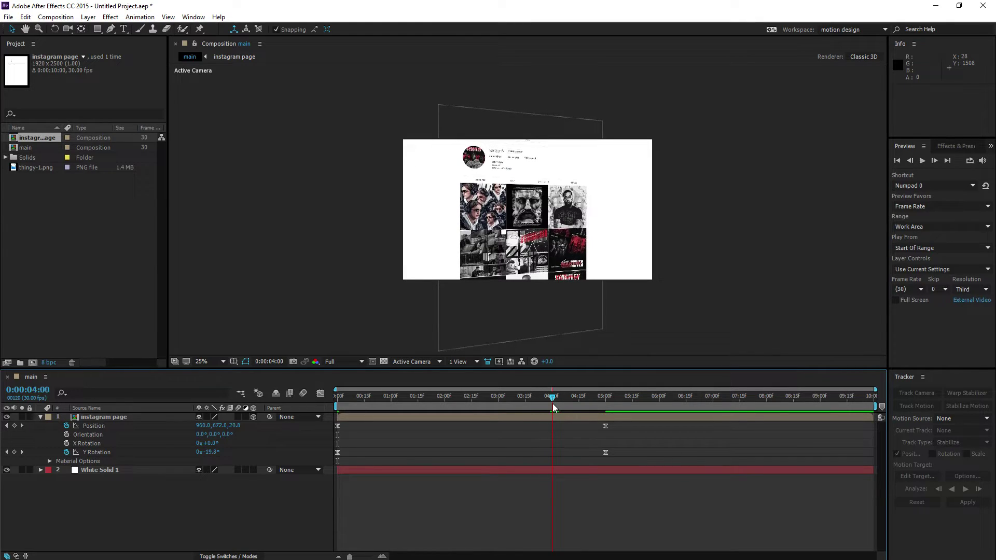
{"action": "left_click_drag", "start_coordinate": [617, 457], "coordinate": [602, 422]}
{"action": "left_click_drag", "start_coordinate": [605, 427], "coordinate": [552, 426]}
{"action": "left_click", "coordinate": [471, 494]}
{"action": "key", "text": "space"}
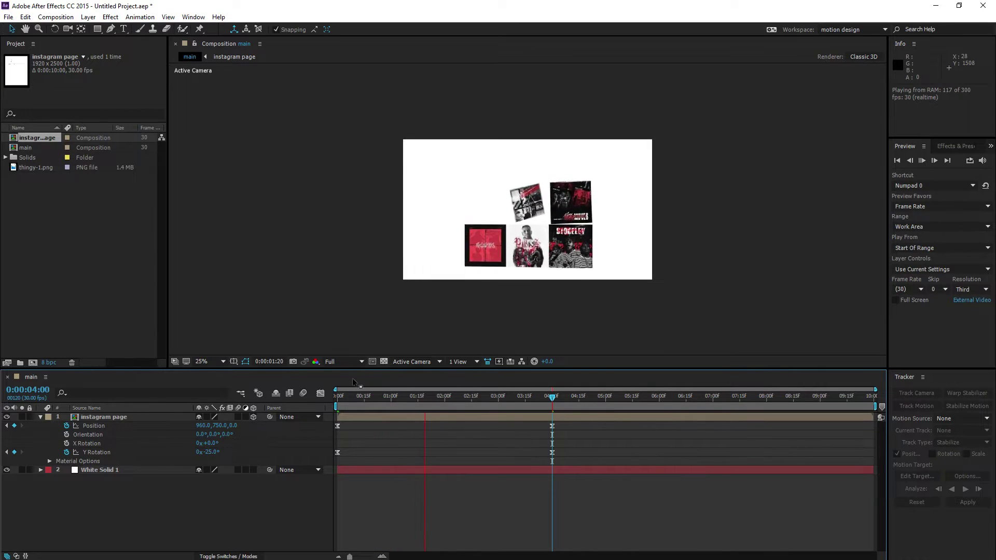
- Set the instagram page layer's Z Position to 400 at 0:00:00:00 and preview the animation
{"action": "left_click", "coordinate": [338, 397]}
{"action": "type", "text": "40"}
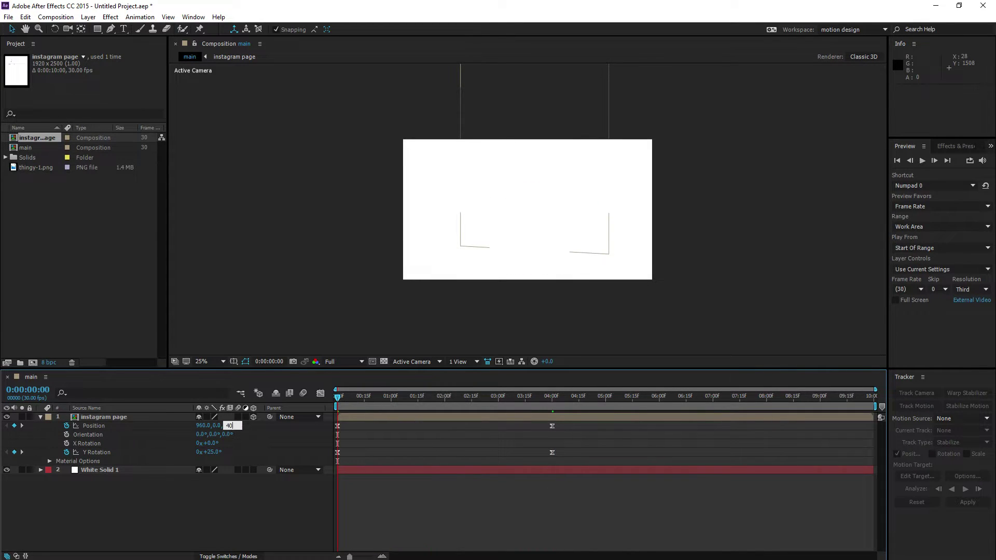
{"action": "type", "text": "0"}
{"action": "key", "text": "Return"}
{"action": "key", "text": "space"}
{"action": "key", "text": "space"}
- Set the instagram page layer's Z Position at 0:00:00:00 back to 0
{"action": "left_click_drag", "start_coordinate": [229, 427], "coordinate": [185, 431]}
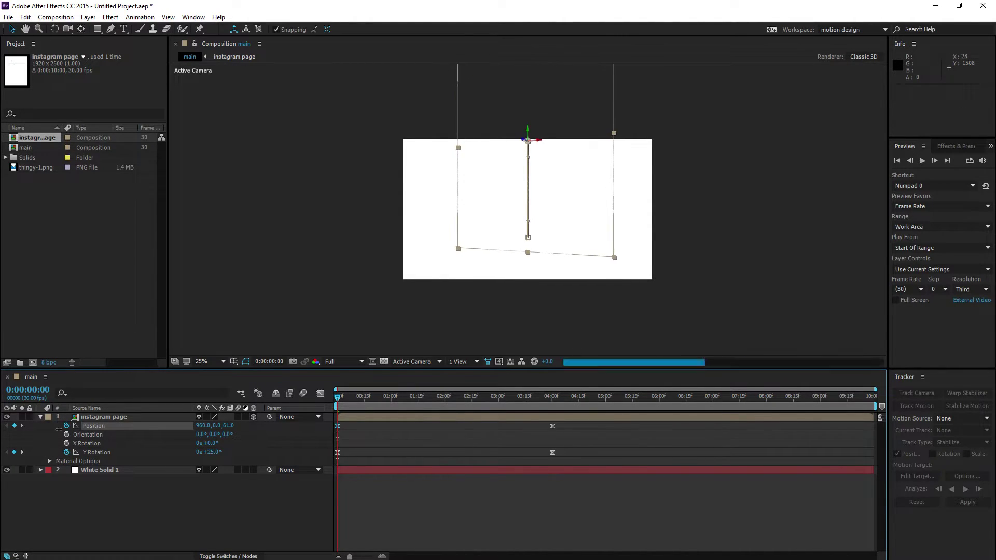
{"action": "key", "text": "ctrl+z"}
{"action": "left_click_drag", "start_coordinate": [482, 396], "coordinate": [232, 408]}
{"action": "left_click", "coordinate": [230, 426]}
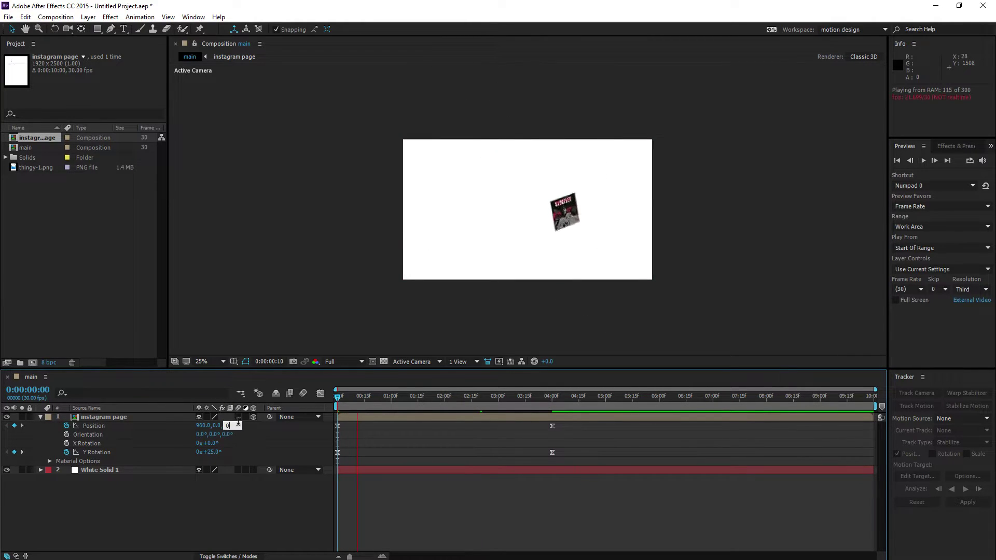
{"action": "type", "text": "0"}
{"action": "key", "text": "Return"}
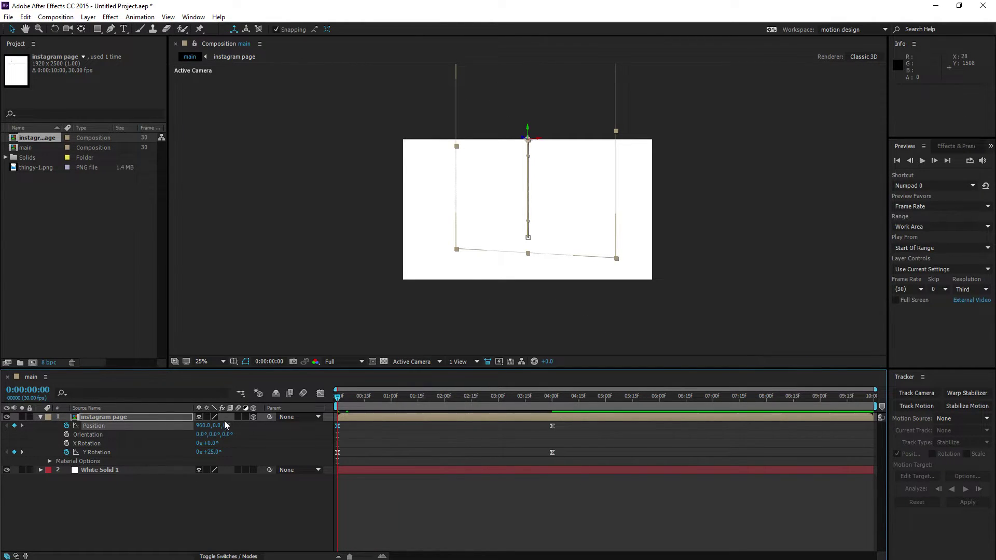
- Lower the page's starting position by setting its Y Position to 200 at 0:00:00:00, and preview it
{"action": "left_click_drag", "start_coordinate": [218, 427], "coordinate": [267, 432]}
{"action": "left_click", "coordinate": [218, 426]}
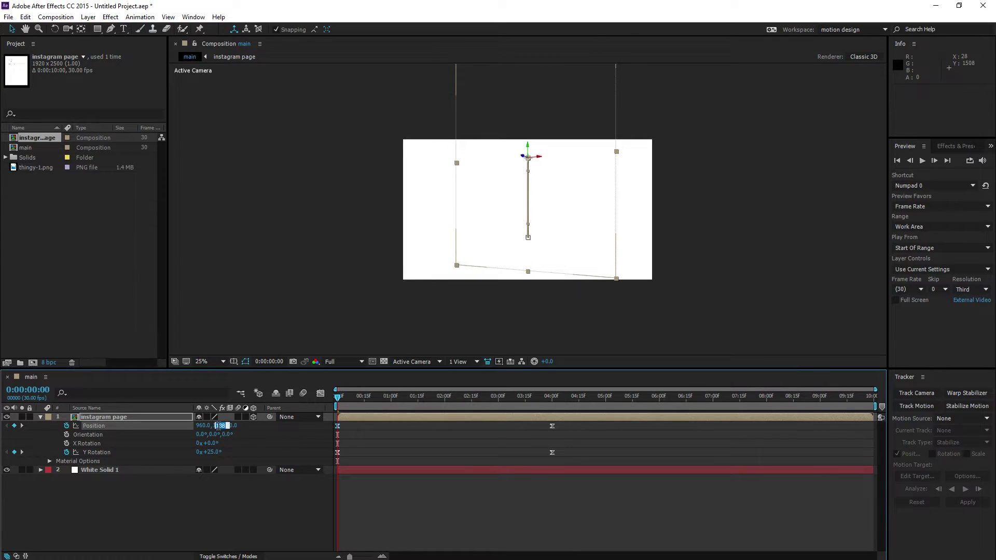
{"action": "left_click", "coordinate": [283, 516]}
{"action": "key", "text": "space"}
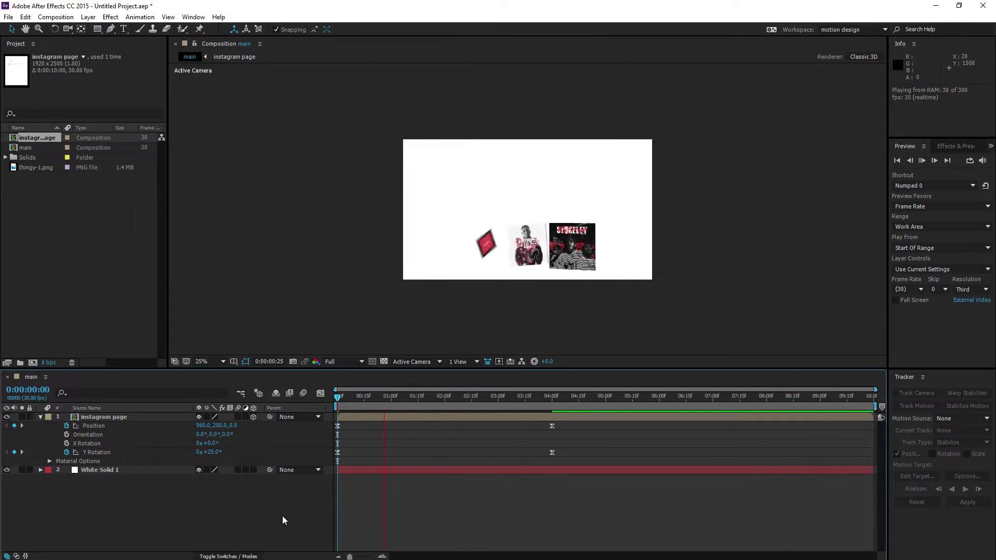
{"action": "key", "text": "space"}
- Set the instagram page layer's Y Position to 150 at 0:00:00:00 and preview the animation
{"action": "left_click", "coordinate": [220, 426]}
{"action": "type", "text": "150"}
{"action": "key", "text": "Return"}
{"action": "key", "text": "space"}
{"action": "left_click", "coordinate": [233, 493]}
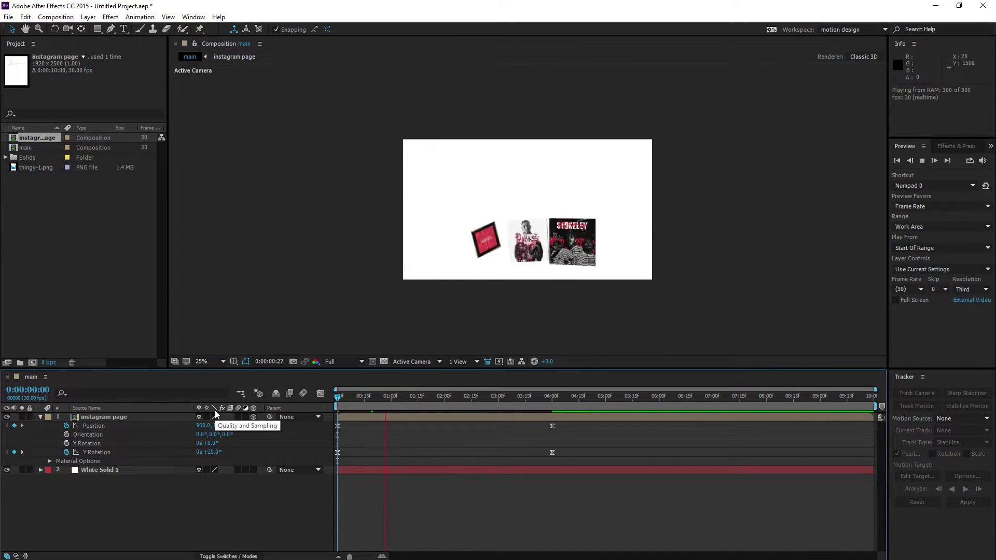
{"action": "left_click", "coordinate": [372, 397]}
- Set the instagram page layer's Y Rotation to 35° at 0:00:00:00 and to -35° at the 0:00:04:00 keyframe
{"action": "key", "text": "Home"}
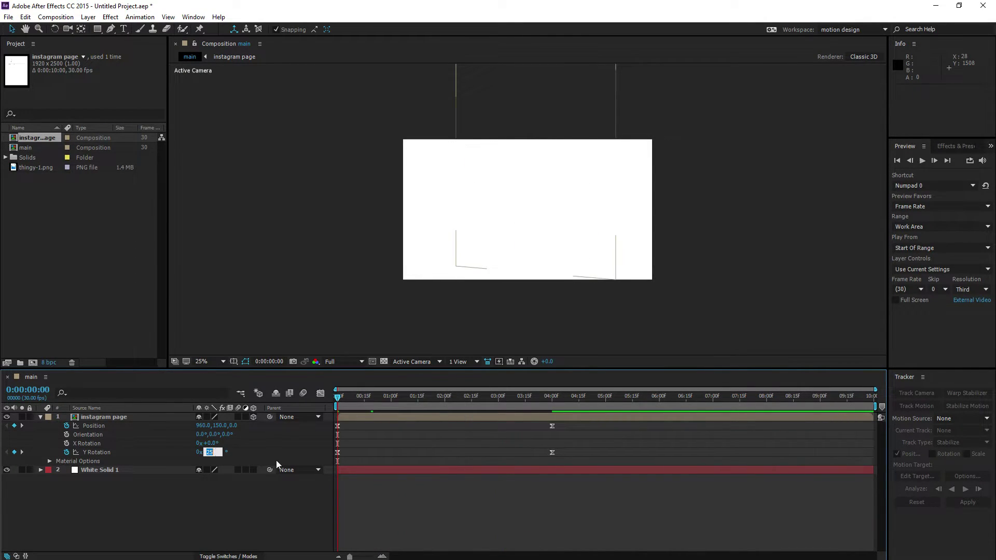
{"action": "type", "text": "35"}
{"action": "key", "text": "Return"}
{"action": "left_click", "coordinate": [22, 452]}
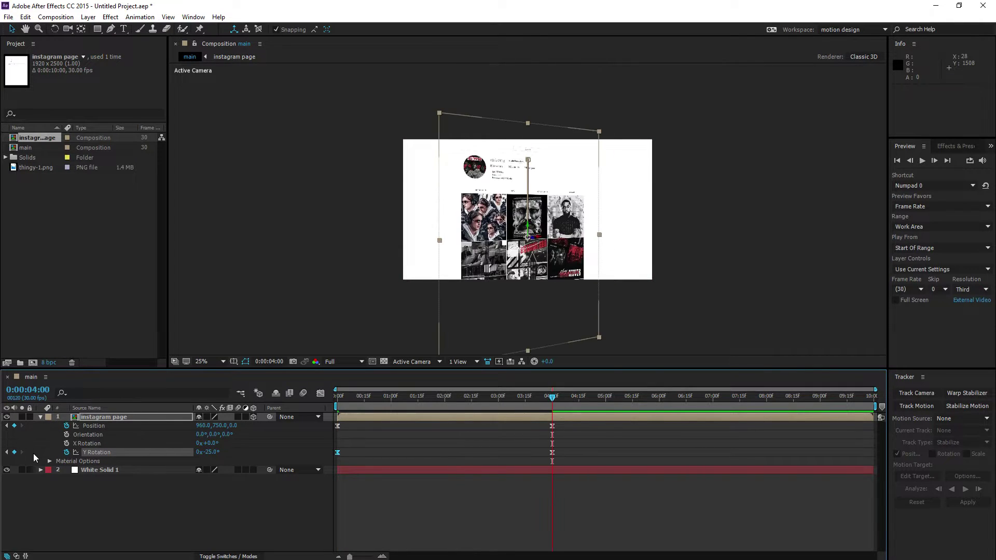
{"action": "left_click", "coordinate": [207, 452]}
{"action": "type", "text": "-35"}
{"action": "key", "text": "Return"}
{"action": "left_click", "coordinate": [497, 313]}
- Scale the instagram page layer uniformly to 80% and preview the animation
{"action": "left_click", "coordinate": [96, 418]}
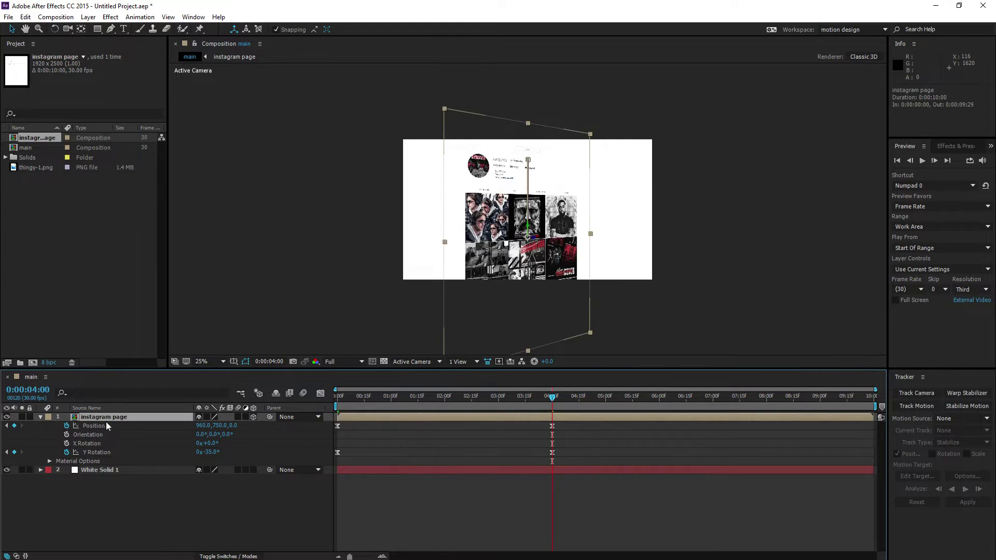
{"action": "type", "text": "s"}
{"action": "type", "text": "80"}
{"action": "key", "text": "Return"}
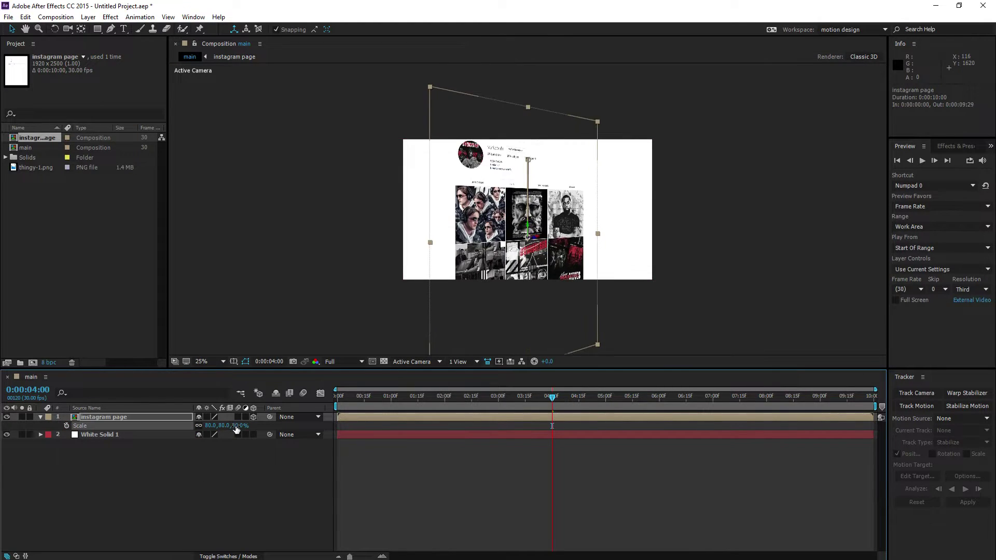
{"action": "left_click", "coordinate": [351, 441]}
{"action": "key", "text": "space"}
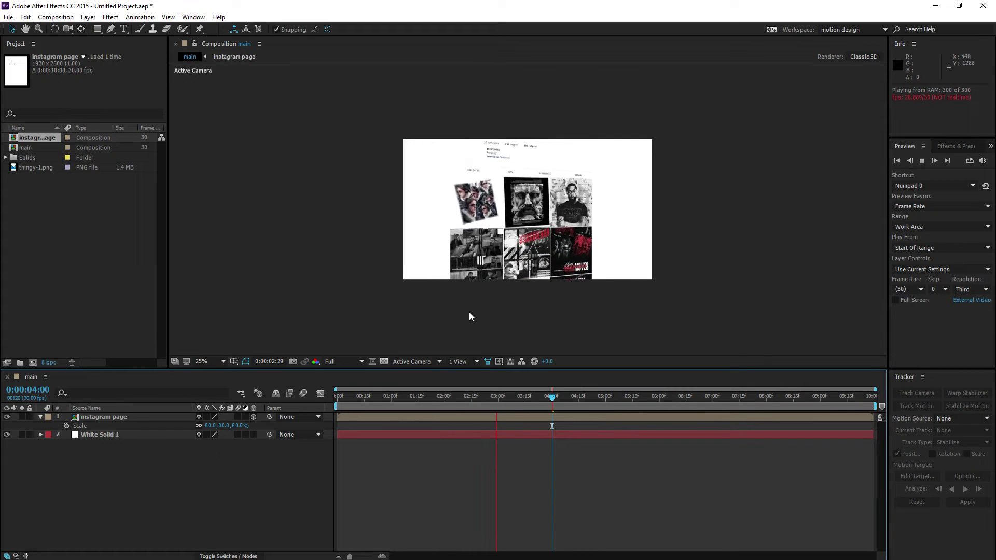
- Collapse the instagram page layer and add a text layer reading INSTAGRAM.COM/VARIZONFX on the white background
{"action": "left_click_drag", "start_coordinate": [356, 401], "coordinate": [334, 401]}
{"action": "left_click", "coordinate": [123, 418]}
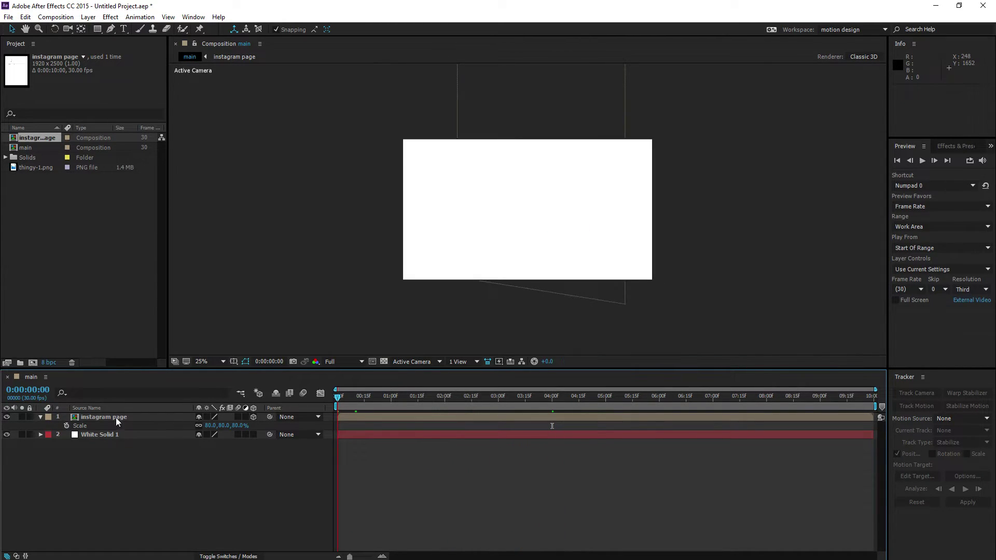
{"action": "left_click", "coordinate": [40, 417]}
{"action": "left_click", "coordinate": [124, 29]}
{"action": "left_click", "coordinate": [470, 213]}
{"action": "scroll", "coordinate": [494, 208], "scroll_direction": "up", "scroll_amount": 2}
{"action": "type", "text": "INSTAGRAM"}
{"action": "key", "text": "ctrl+a"}
{"action": "type", "text": "INSTAGRAM.COM/VARIZONFX"}
- Set the fill colour of the INSTAGRAM.COM/VARIZONFX text to black (000000)
{"action": "key", "text": "ctrl+a"}
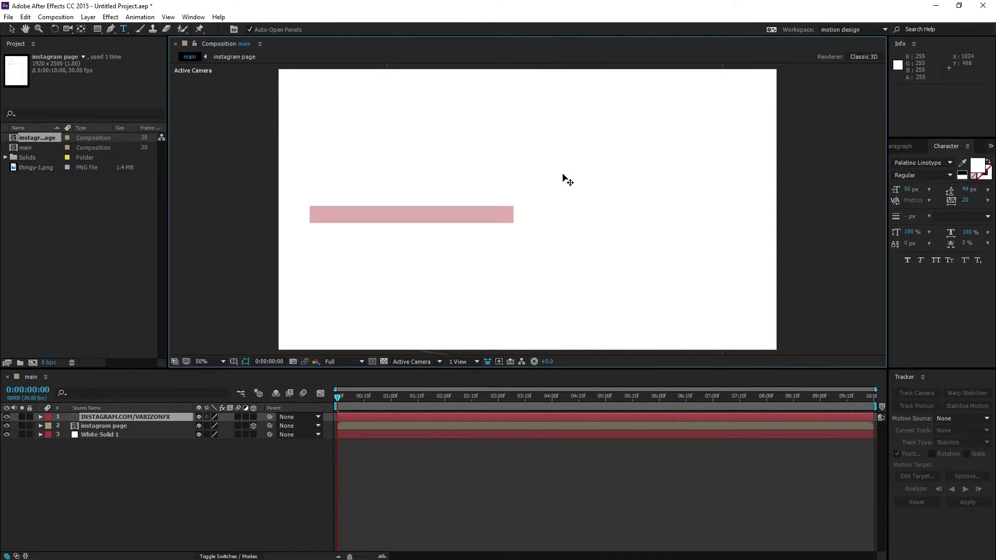
{"action": "left_click", "coordinate": [979, 174]}
{"action": "left_click", "coordinate": [14, 158]}
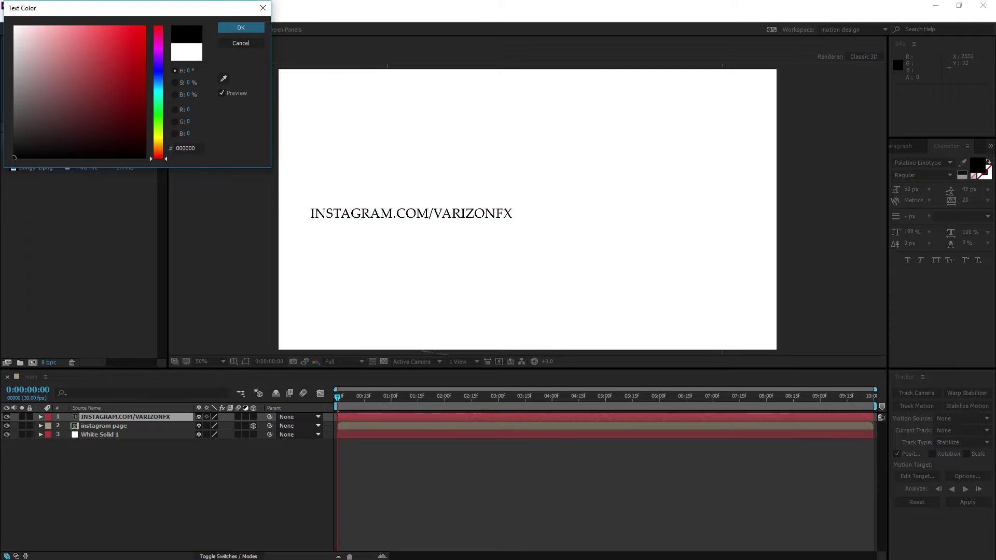
{"action": "key", "text": "Return"}
- Try the Arame and Helvetica (TT) fonts on the title text, with the tracking widened to 83
{"action": "left_click", "coordinate": [920, 163]}
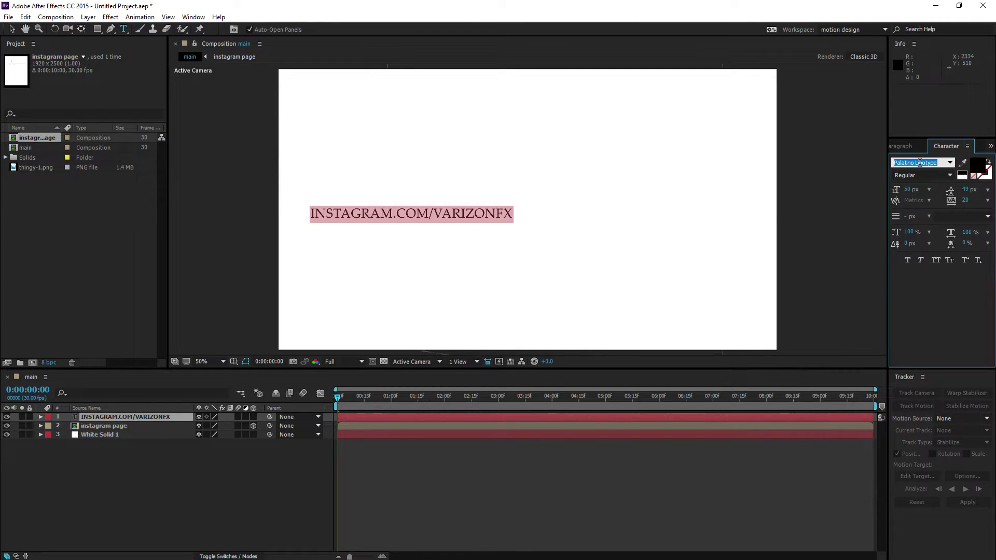
{"action": "type", "text": "Arame"}
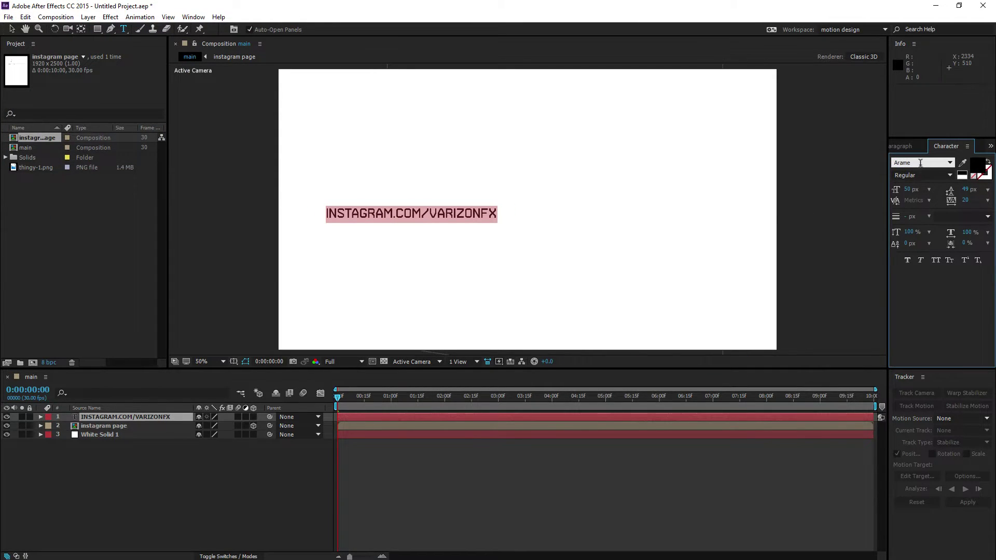
{"action": "left_click_drag", "start_coordinate": [966, 203], "coordinate": [990, 202]}
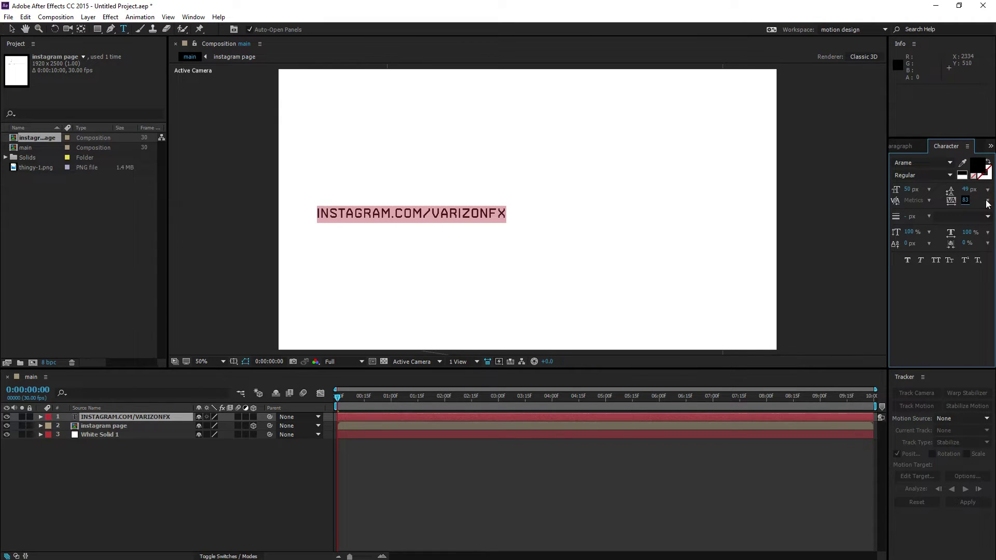
{"action": "left_click", "coordinate": [936, 164]}
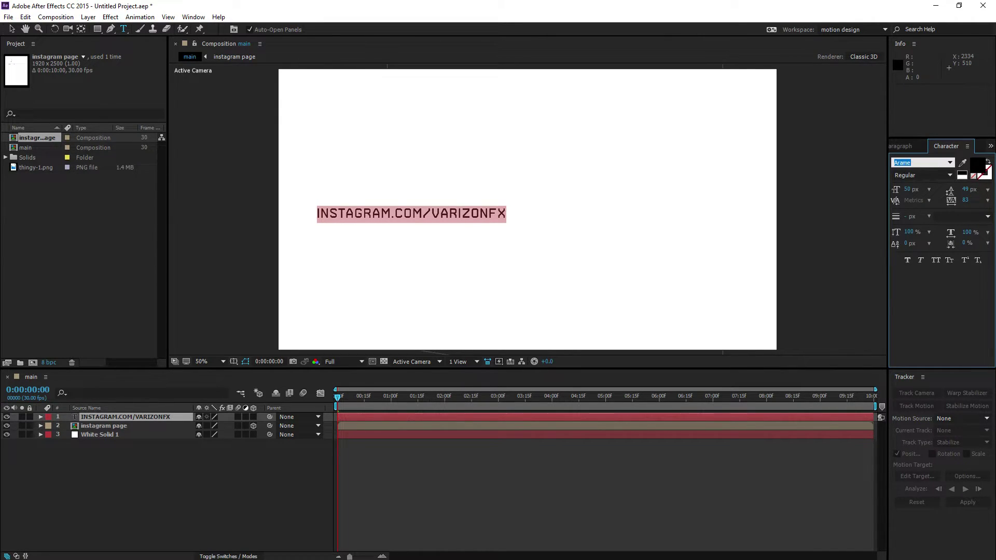
{"action": "type", "text": "Helvetica (TT"}
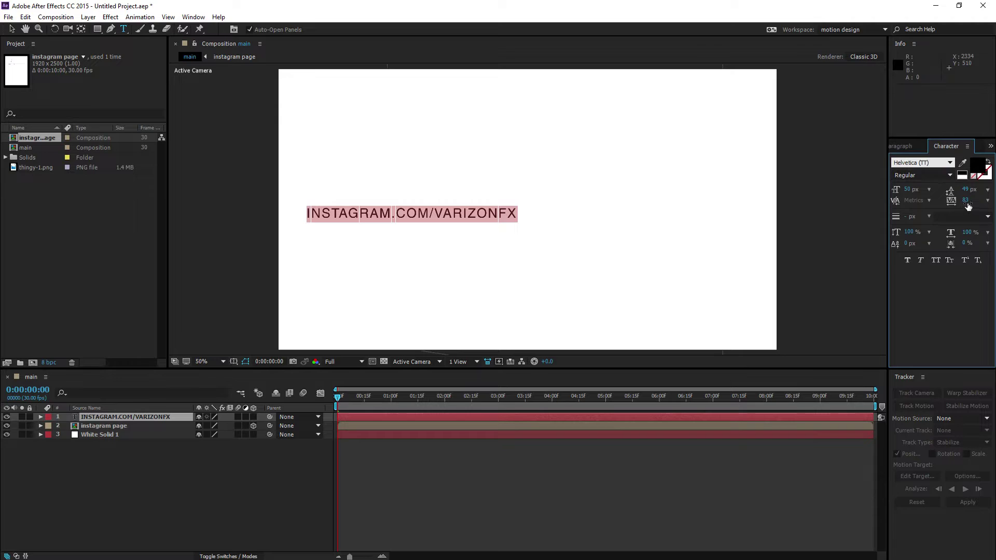
{"action": "left_click", "coordinate": [345, 473]}
{"action": "left_click", "coordinate": [120, 416]}
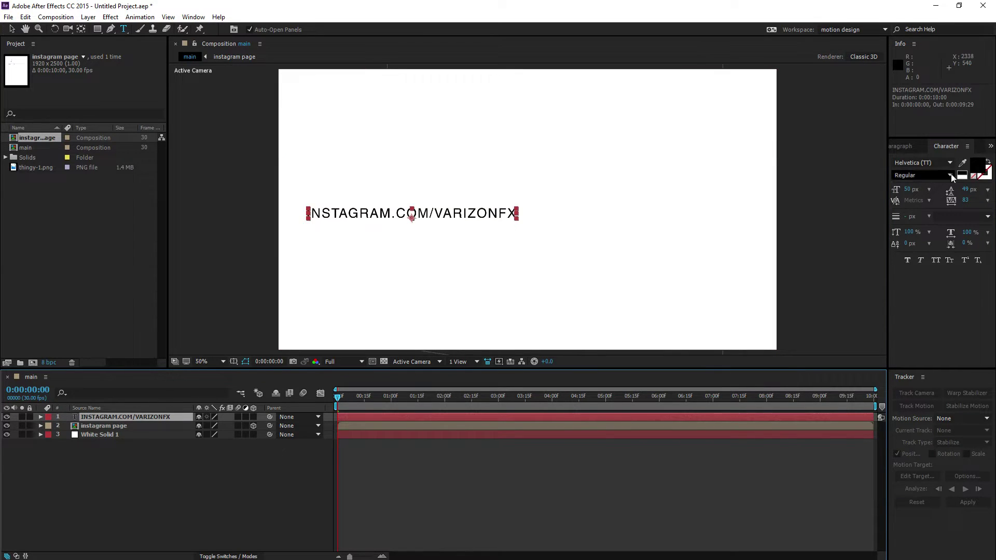
- Set the title text's font to Open Sans Semibold and slightly increase its tracking
{"action": "left_click", "coordinate": [926, 162]}
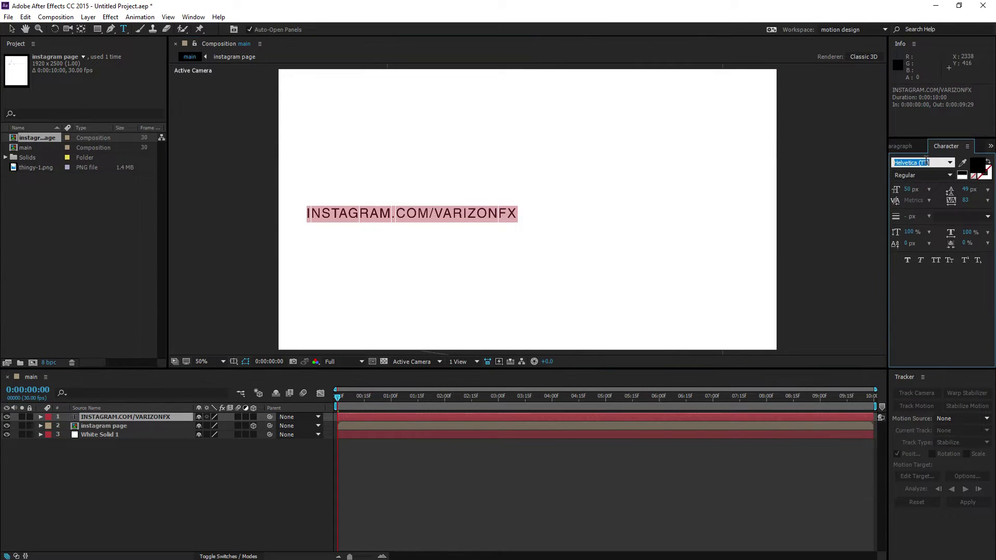
{"action": "type", "text": "Open Sans"}
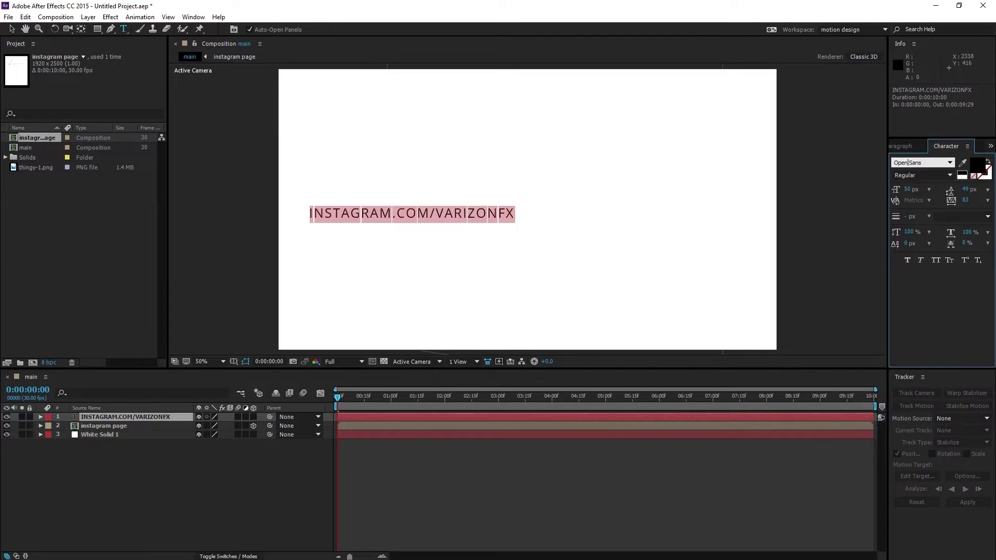
{"action": "left_click", "coordinate": [953, 175]}
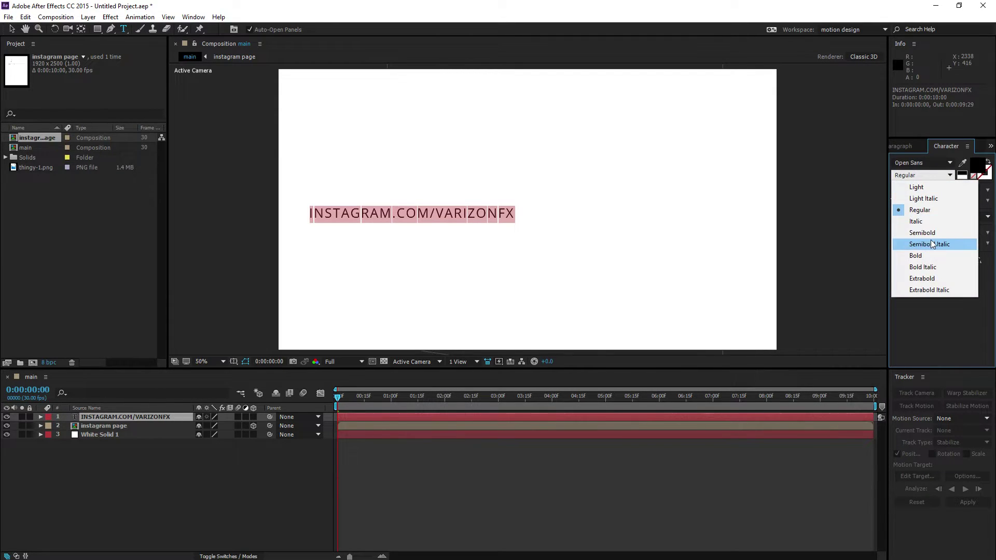
{"action": "left_click", "coordinate": [927, 234]}
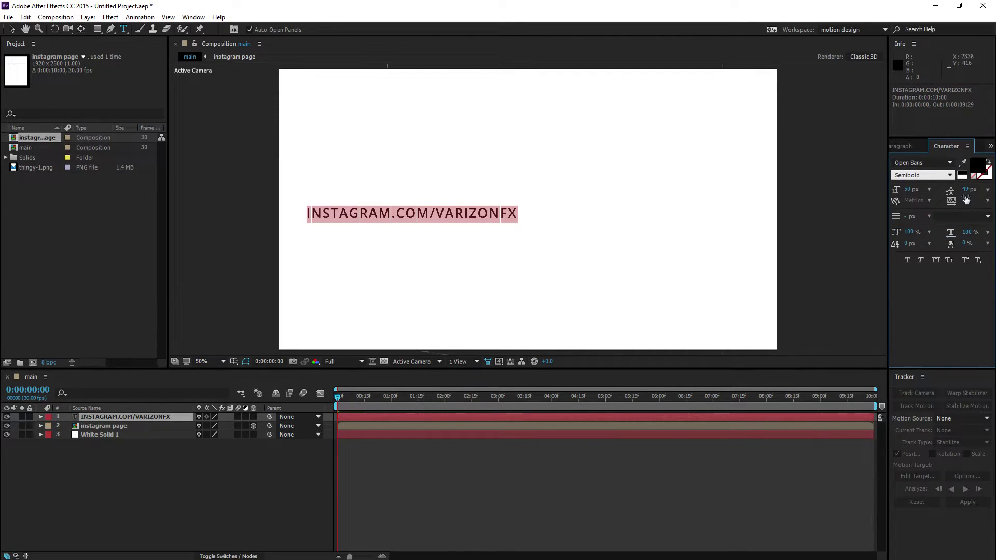
{"action": "left_click_drag", "start_coordinate": [962, 204], "coordinate": [969, 204]}
- Center the title text layer's anchor point and align the layer to the middle of the composition
{"action": "left_click", "coordinate": [991, 145]}
{"action": "left_click", "coordinate": [957, 181]}
{"action": "left_click", "coordinate": [920, 180]}
{"action": "left_click", "coordinate": [991, 146]}
{"action": "left_click", "coordinate": [947, 192]}
{"action": "left_click", "coordinate": [920, 175]}
{"action": "left_click", "coordinate": [922, 176]}
- Scale the INSTAGRAM.COM/VARIZONFX text layer uniformly to 125% and collapse its properties
{"action": "left_click", "coordinate": [201, 473]}
{"action": "left_click", "coordinate": [106, 424]}
{"action": "left_click", "coordinate": [106, 417]}
{"action": "key", "text": "s"}
{"action": "left_click_drag", "start_coordinate": [229, 425], "coordinate": [230, 427]}
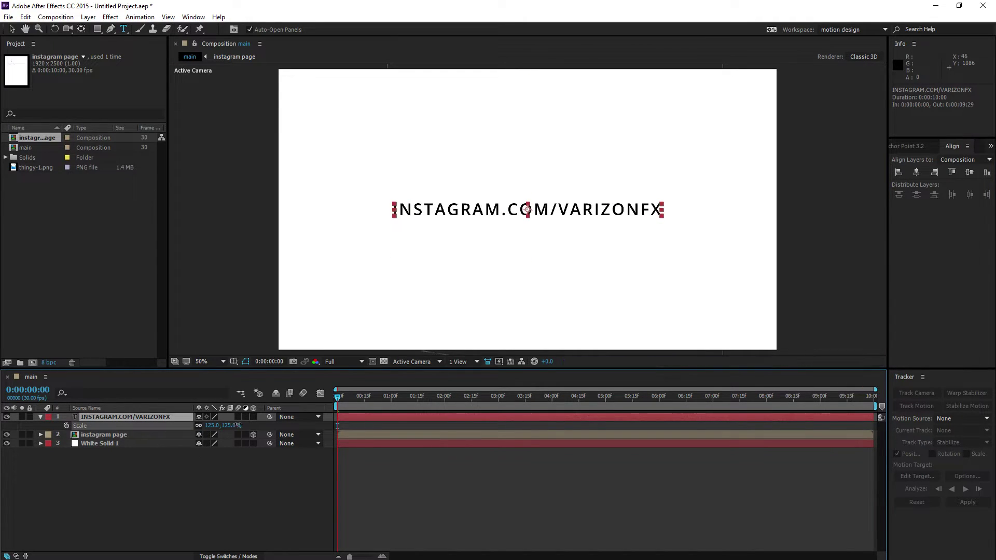
{"action": "type", "text": "125"}
{"action": "key", "text": "Return"}
{"action": "scroll", "coordinate": [434, 187], "scroll_direction": "down", "scroll_amount": 2}
{"action": "scroll", "coordinate": [434, 187], "scroll_direction": "up", "scroll_amount": 2}
{"action": "left_click", "coordinate": [41, 416]}
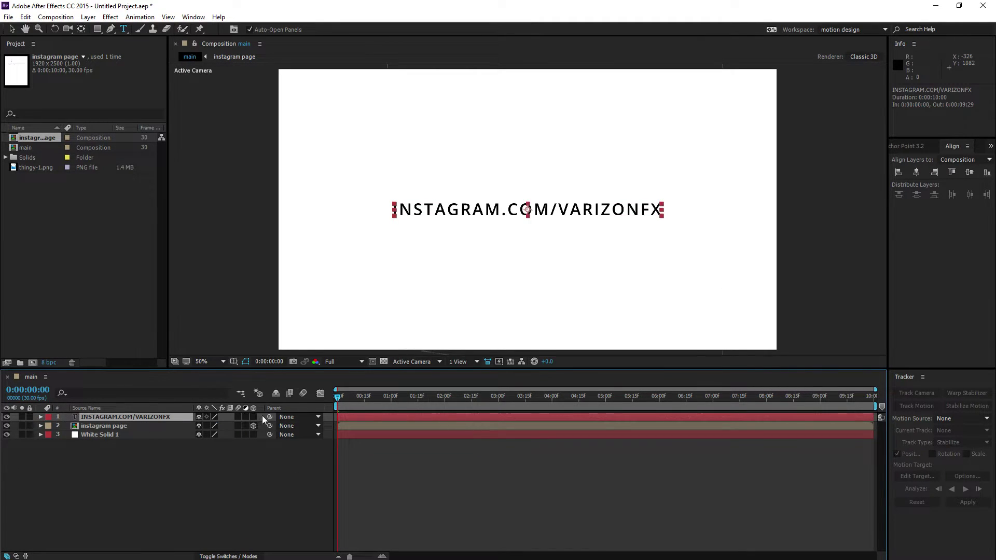
- At the instagram page layer's 0:00:04:00 keyframes, parent the INSTAGRAM.COM/VARIZONFX text layer to the instagram page layer
{"action": "left_click_drag", "start_coordinate": [335, 399], "coordinate": [553, 403]}
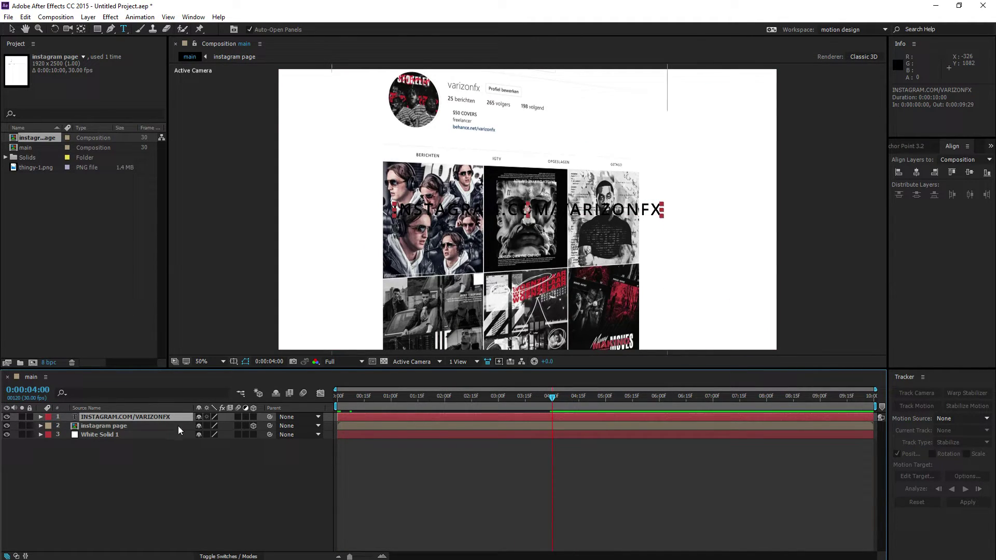
{"action": "left_click", "coordinate": [122, 426]}
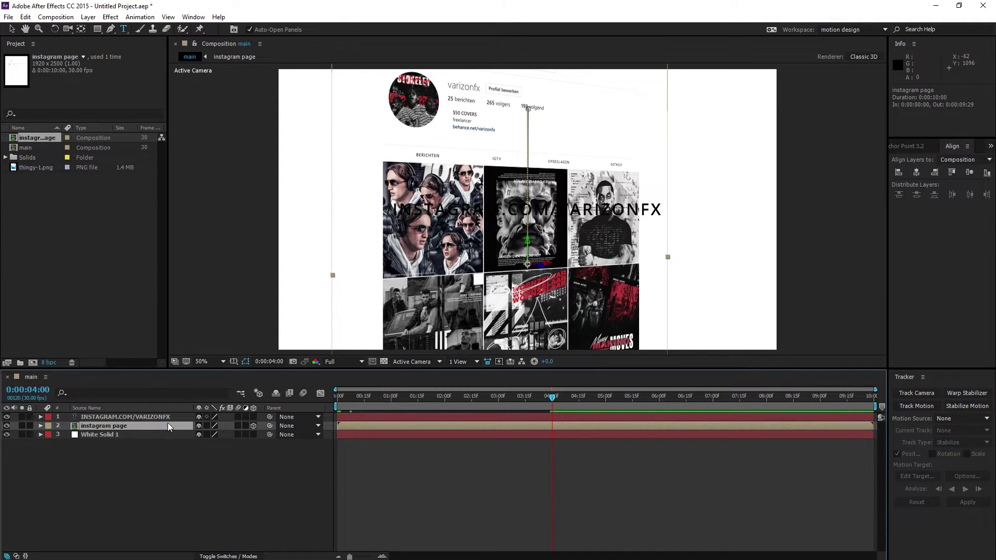
{"action": "key", "text": "u"}
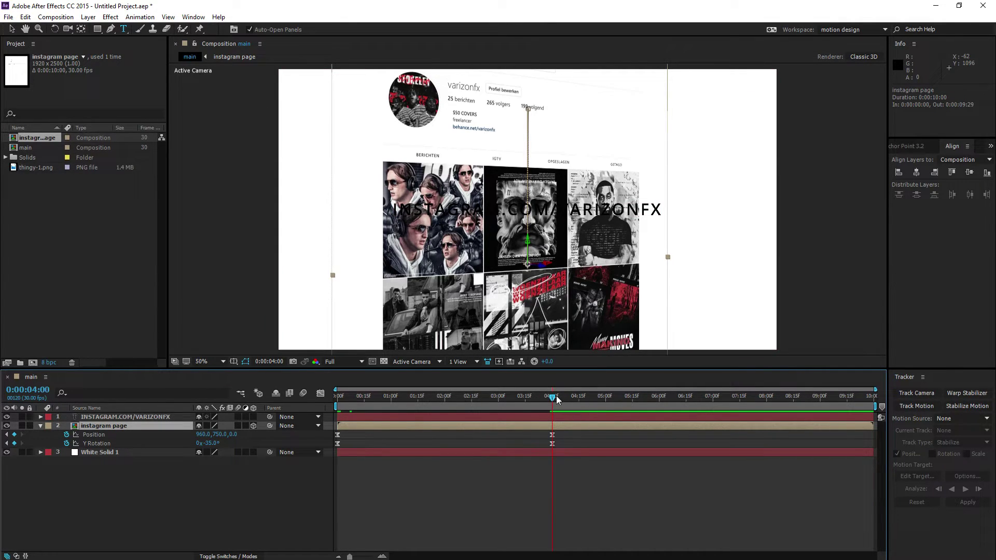
{"action": "left_click_drag", "start_coordinate": [270, 418], "coordinate": [117, 425]}
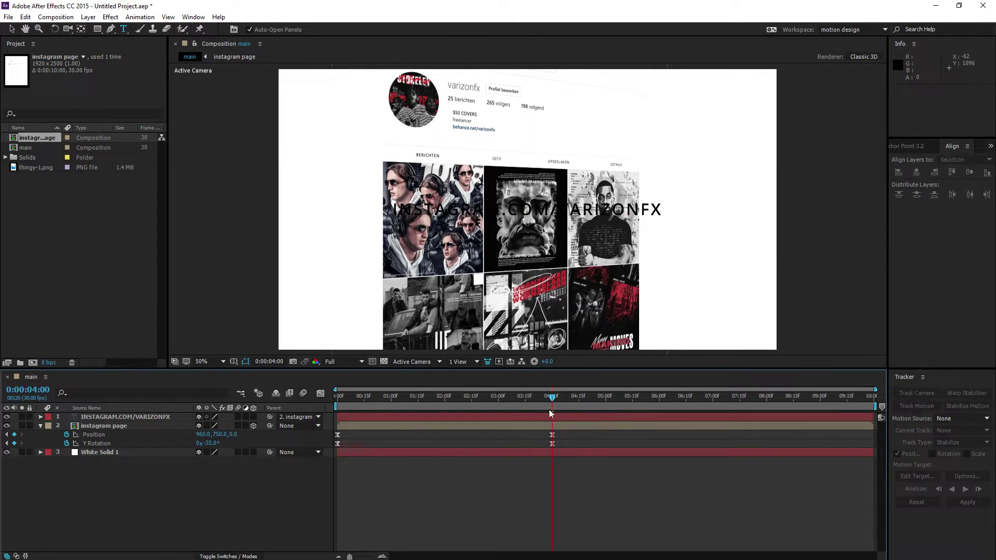
- Reveal the title text layer's rotation properties and make it a 3D layer
{"action": "left_click", "coordinate": [133, 418]}
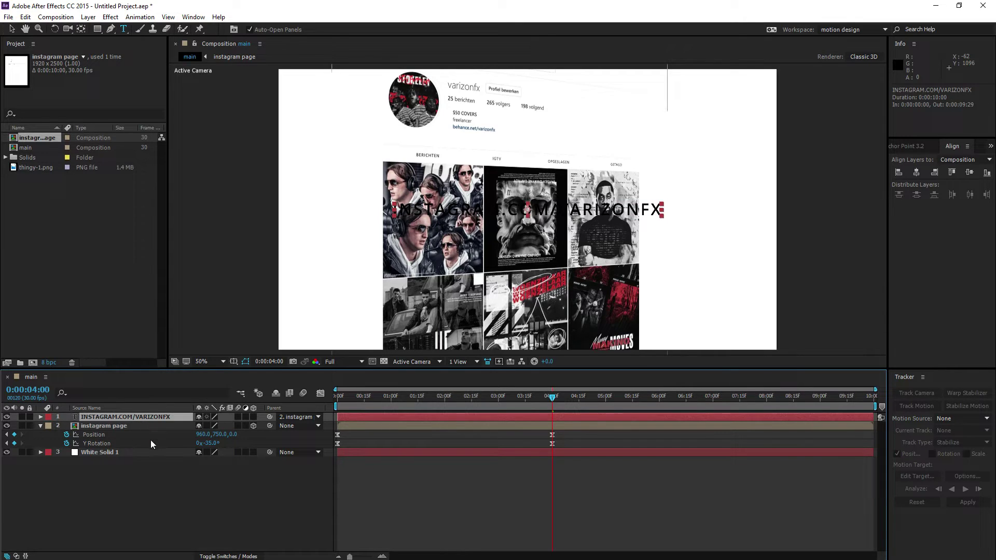
{"action": "key", "text": "r"}
{"action": "left_click", "coordinate": [252, 417]}
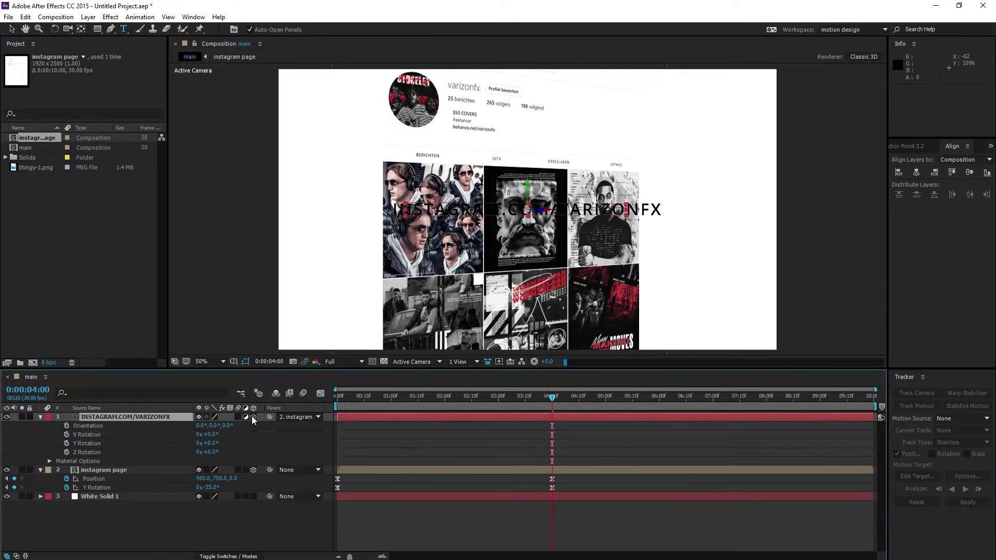
{"action": "left_click", "coordinate": [251, 416]}
{"action": "left_click", "coordinate": [252, 416]}
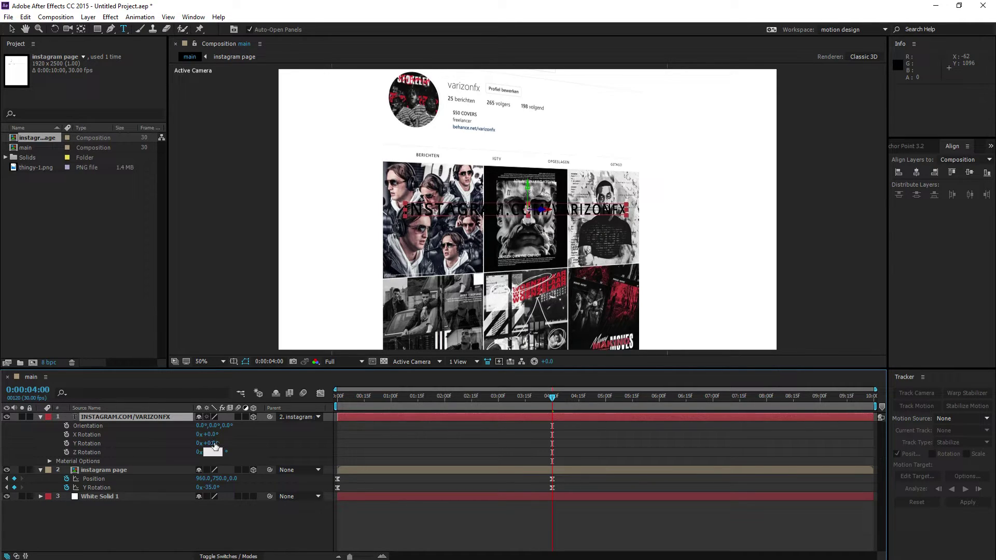
- Try a Y Rotation of -35° on the title text layer and reset it to 0°
{"action": "type", "text": "-35"}
{"action": "key", "text": "Return"}
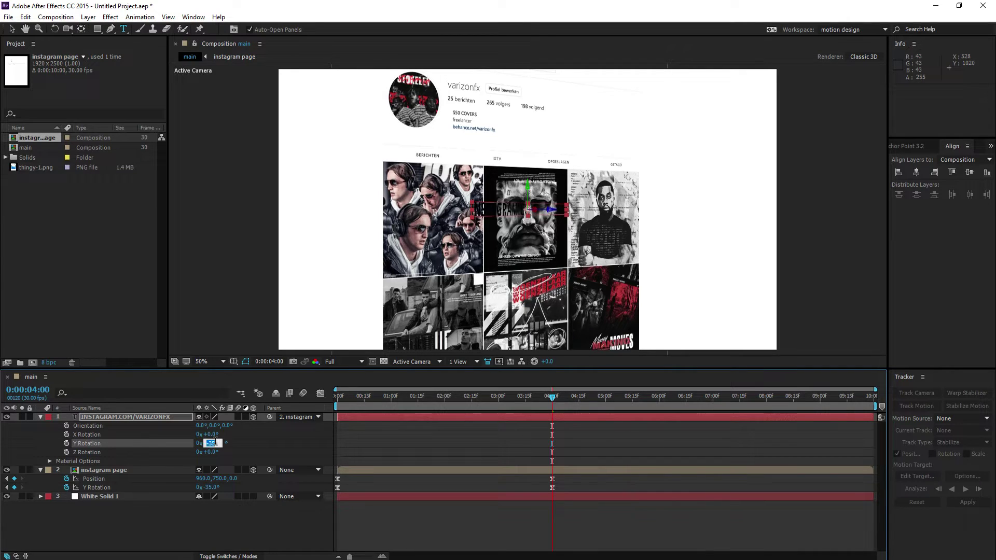
{"action": "type", "text": "0"}
{"action": "key", "text": "Return"}
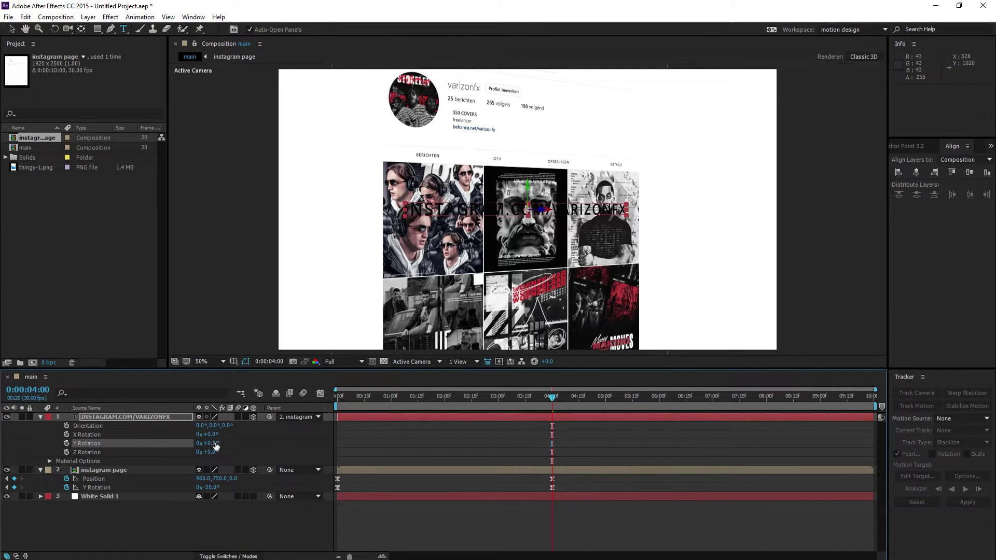
- Set the instagram page layer's Y Position to 1350 at the 0:00:04:00 keyframe
{"action": "left_click", "coordinate": [140, 416]}
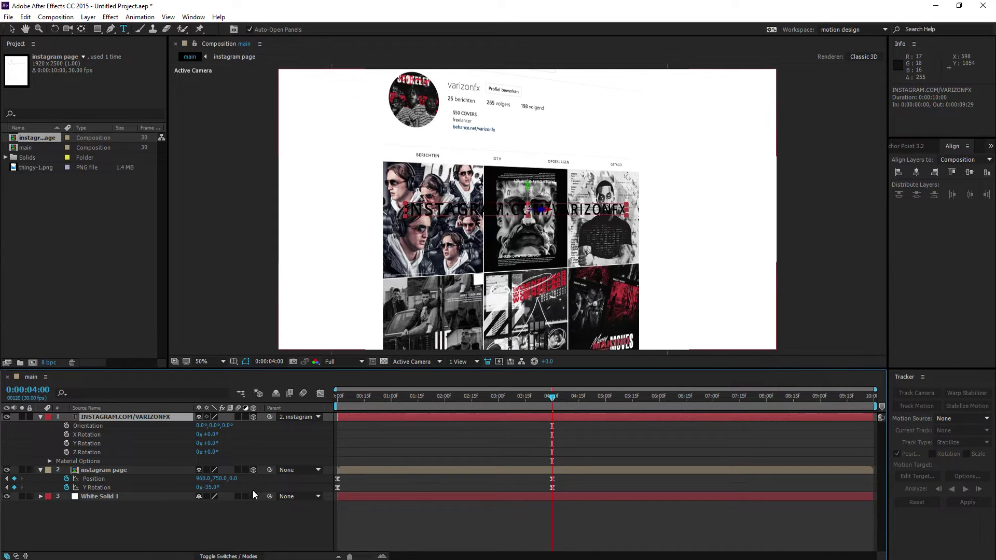
{"action": "left_click_drag", "start_coordinate": [222, 478], "coordinate": [564, 453]}
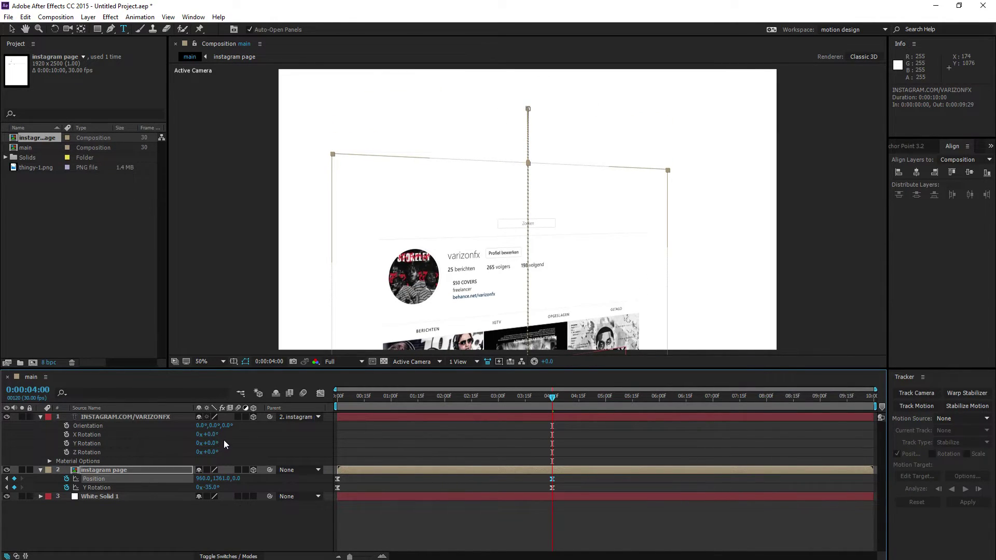
{"action": "left_click", "coordinate": [138, 418]}
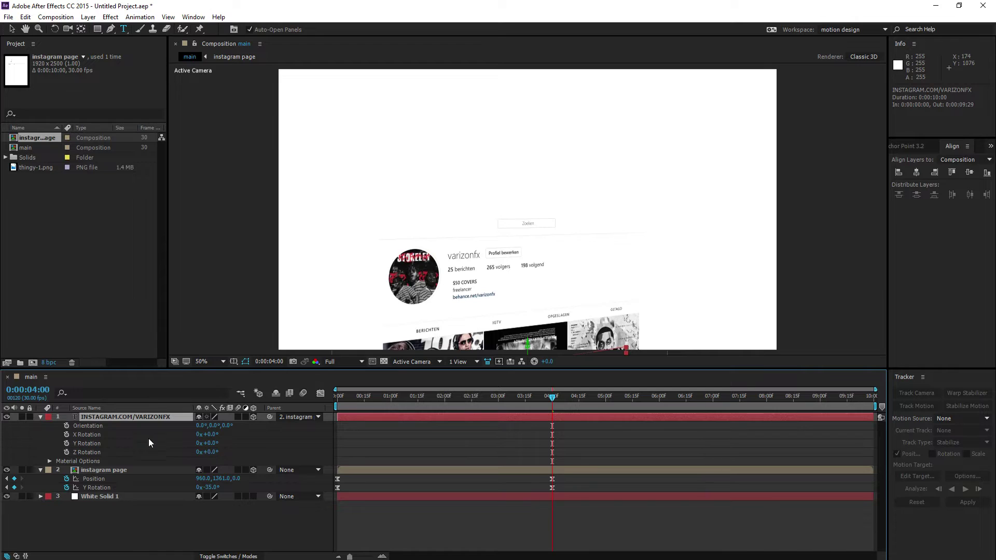
{"action": "type", "text": "1350"}
{"action": "key", "text": "Return"}
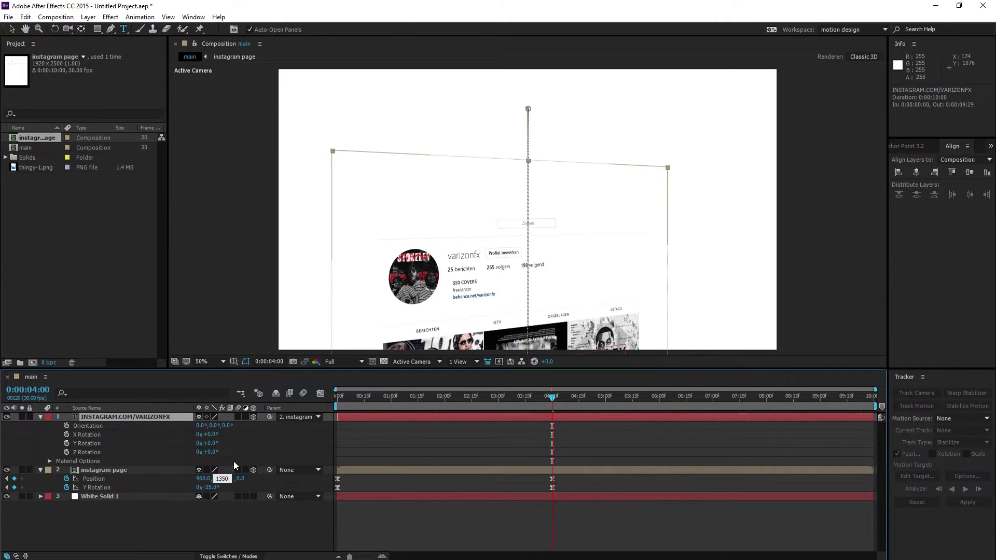
- Reveal the title text layer's Position and raise the title above the page's search box, to Y about 128.5
{"action": "left_click", "coordinate": [103, 418]}
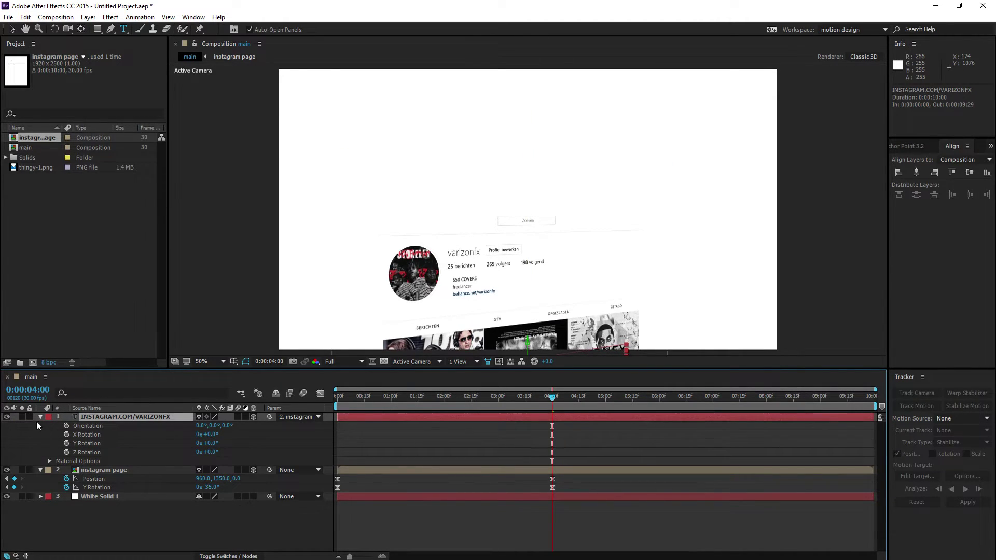
{"action": "left_click", "coordinate": [39, 418]}
{"action": "left_click", "coordinate": [40, 418]}
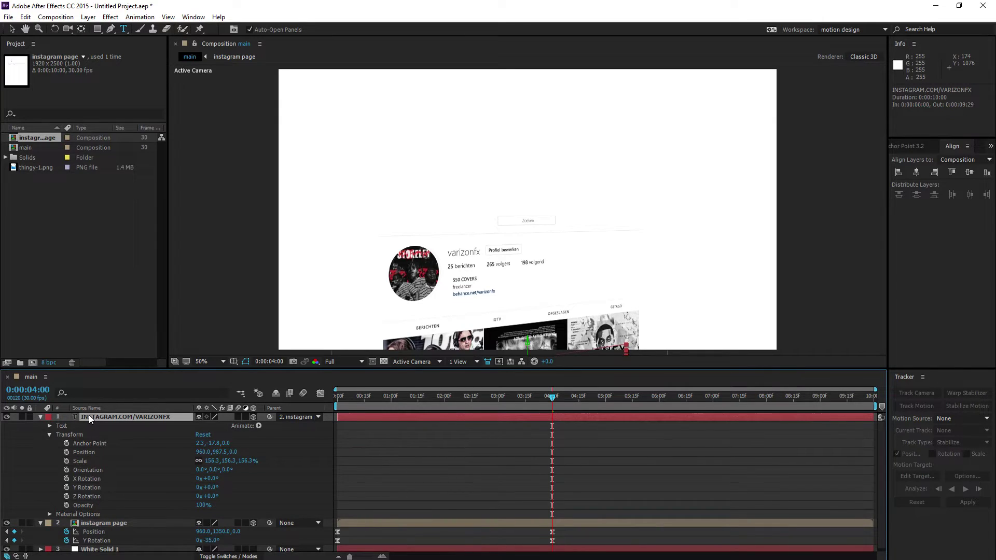
{"action": "key", "text": "p"}
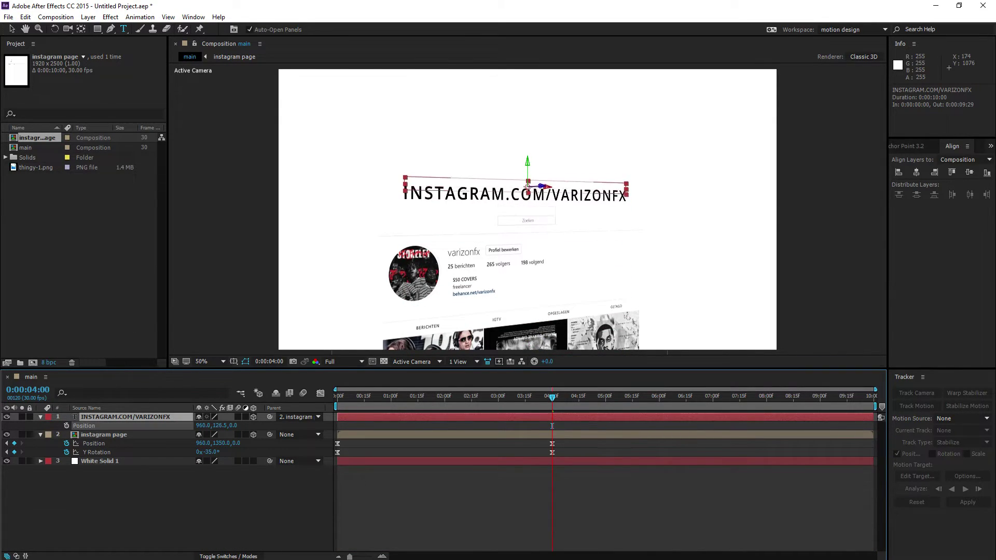